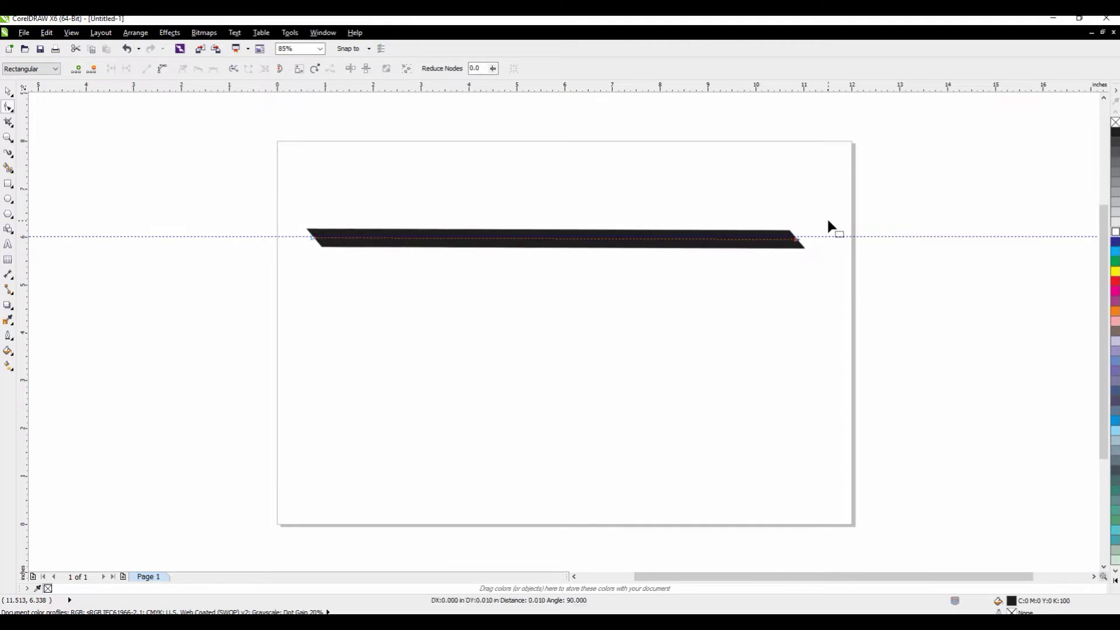
Level the horizontal headline stroke by nudging its end node upward, and activate the Artistic Media tool
drag(290, 215, 350, 264)
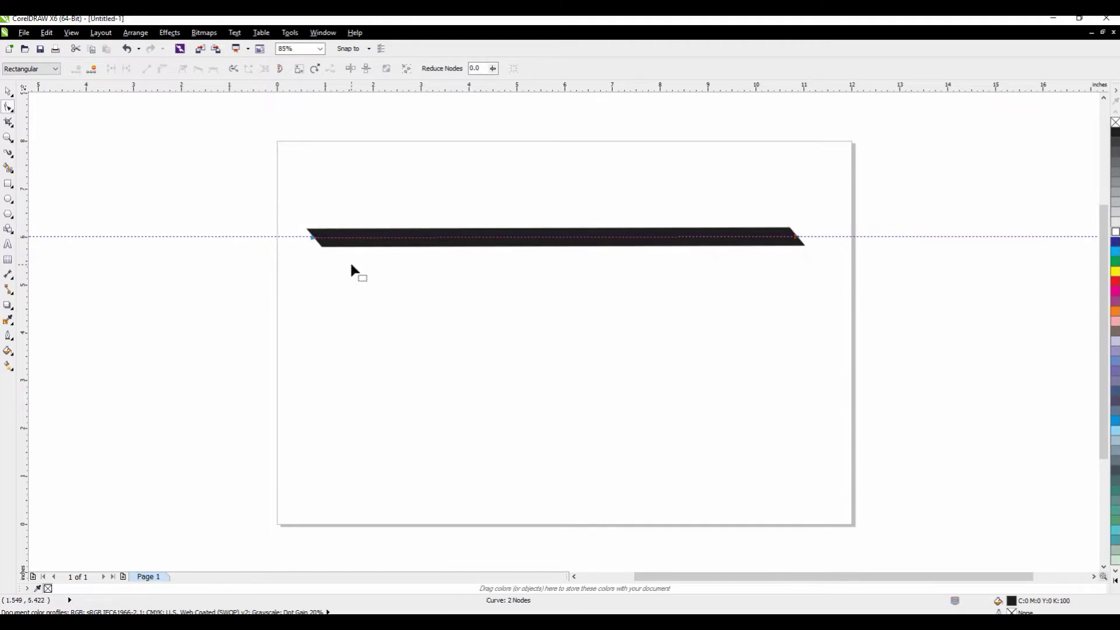
key(Up)
click(8, 153)
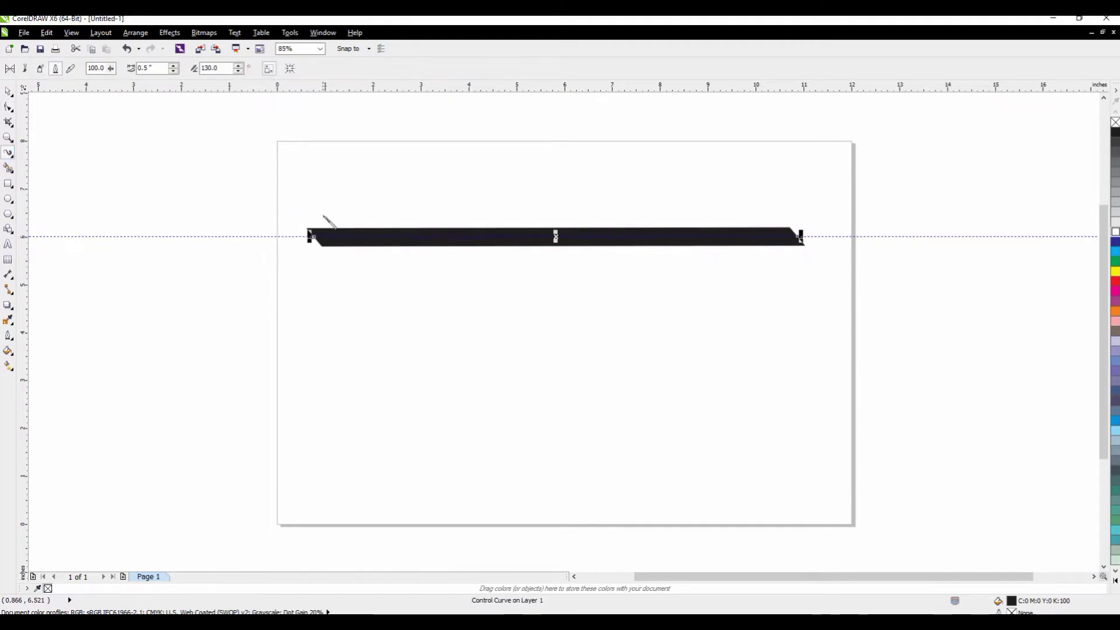
drag(395, 243, 388, 285)
key(ctrl+z)
mouse_move(367, 240)
mouse_down()
mouse_move(368, 277)
mouse_move(321, 277)
mouse_move(328, 306)
mouse_move(367, 307)
mouse_move(355, 290)
mouse_move(358, 333)
mouse_move(425, 384)
mouse_move(613, 338)
mouse_move(826, 336)
mouse_move(850, 362)
mouse_up()
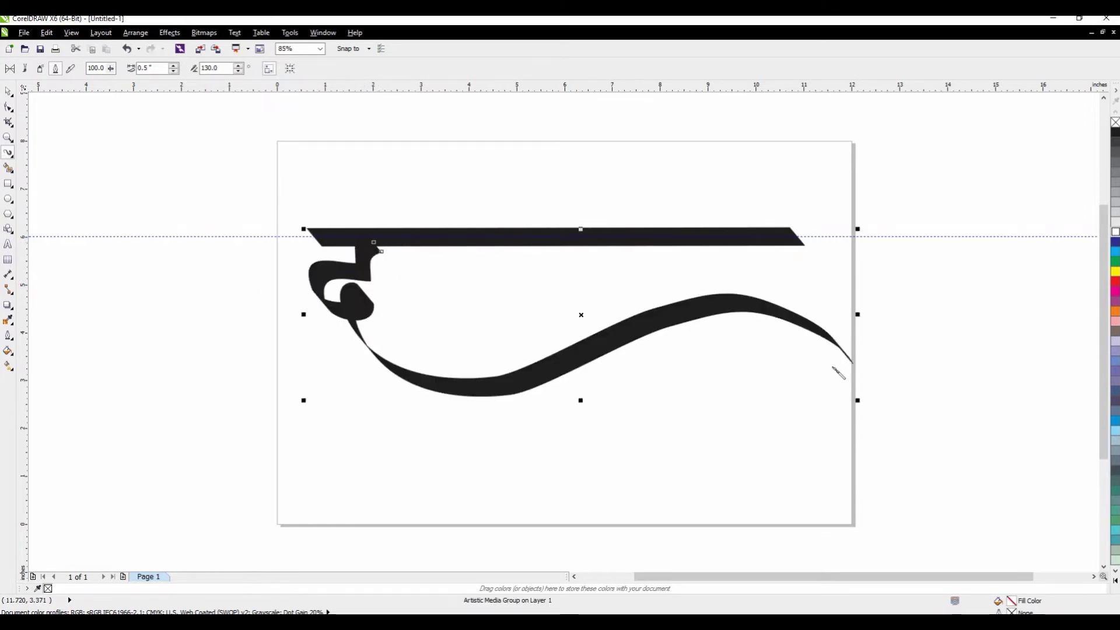
key(ctrl+z)
Draw calligraphic strokes below the headline: द with a long swash underneath, the letter व, and the hooked first part of ग
mouse_move(375, 237)
mouse_down()
mouse_move(376, 277)
mouse_move(352, 274)
mouse_move(341, 293)
mouse_move(366, 320)
mouse_move(383, 300)
mouse_move(375, 315)
mouse_move(454, 403)
mouse_move(606, 394)
mouse_move(667, 357)
mouse_move(740, 365)
mouse_up()
mouse_move(452, 265)
mouse_down()
mouse_move(417, 264)
mouse_move(402, 304)
mouse_move(472, 287)
mouse_move(454, 274)
mouse_move(481, 297)
mouse_move(477, 340)
mouse_up()
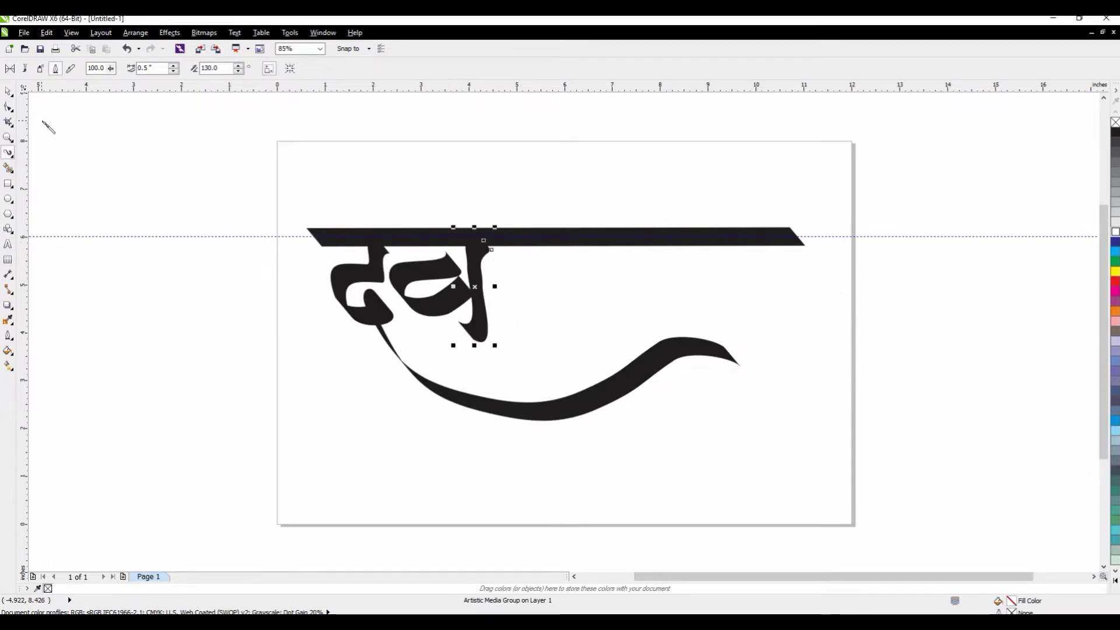
mouse_move(538, 248)
mouse_down()
mouse_move(528, 314)
mouse_move(511, 318)
mouse_move(497, 296)
mouse_move(521, 279)
mouse_up()
click(8, 92)
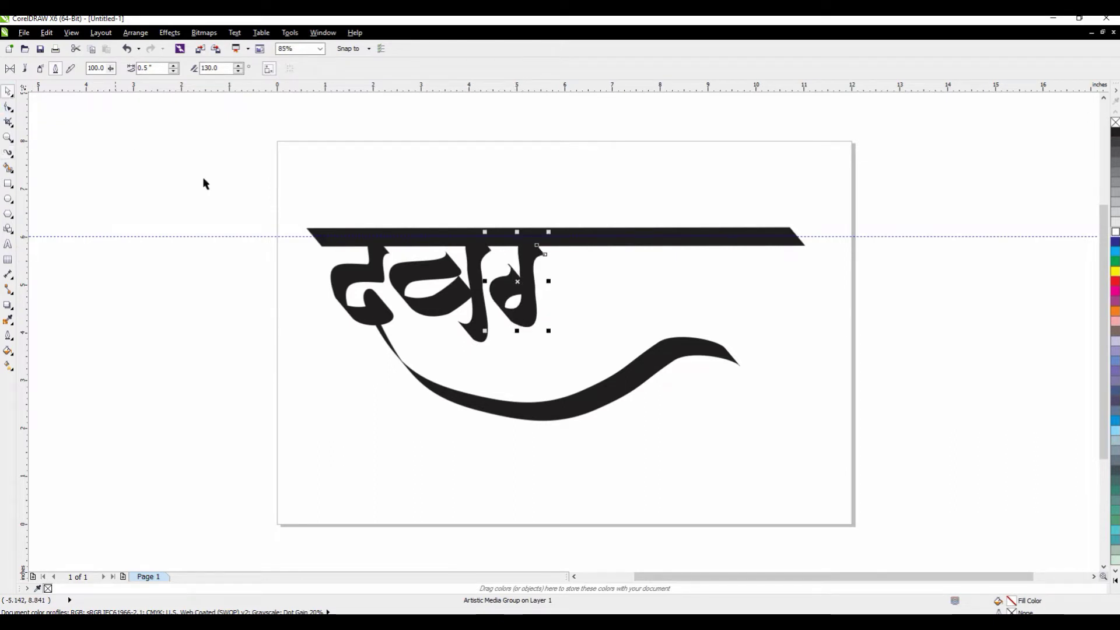
drag(482, 345, 565, 343)
key(ctrl+z)
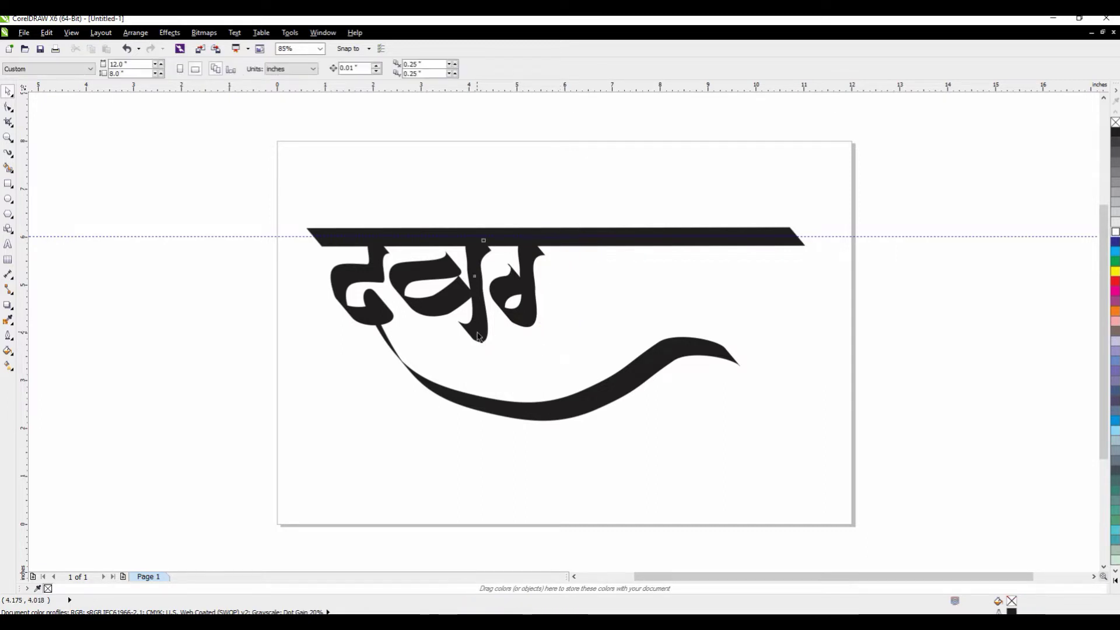
Reshape the vertical stem of व by shifting its top node slightly outward and adjusting that node's curve handle
click(9, 138)
drag(402, 204, 566, 400)
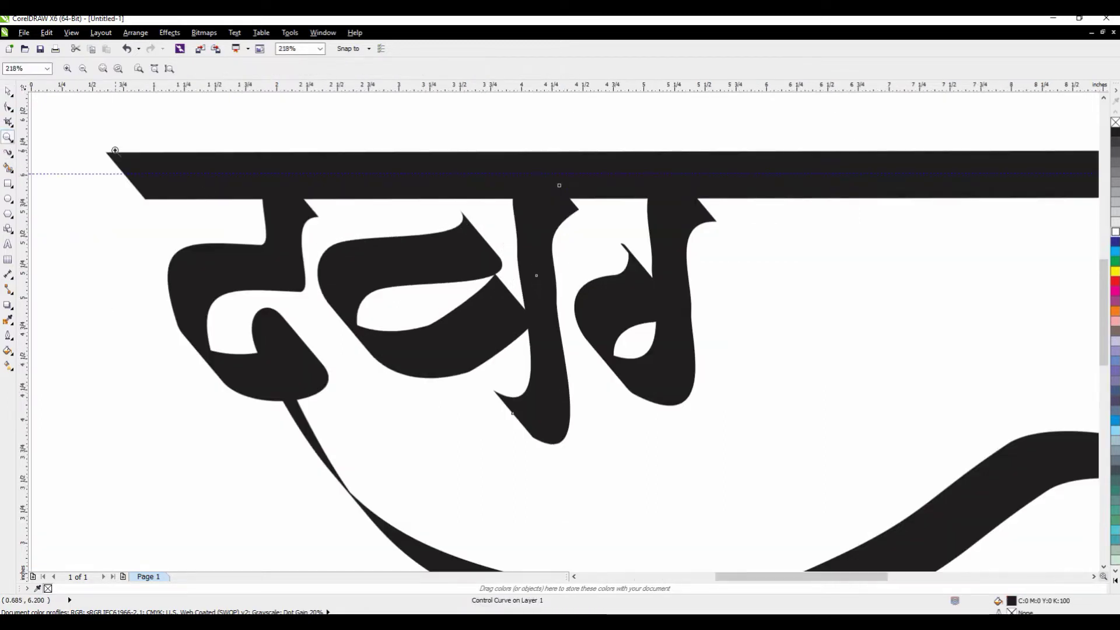
key(F10)
double_click(536, 275)
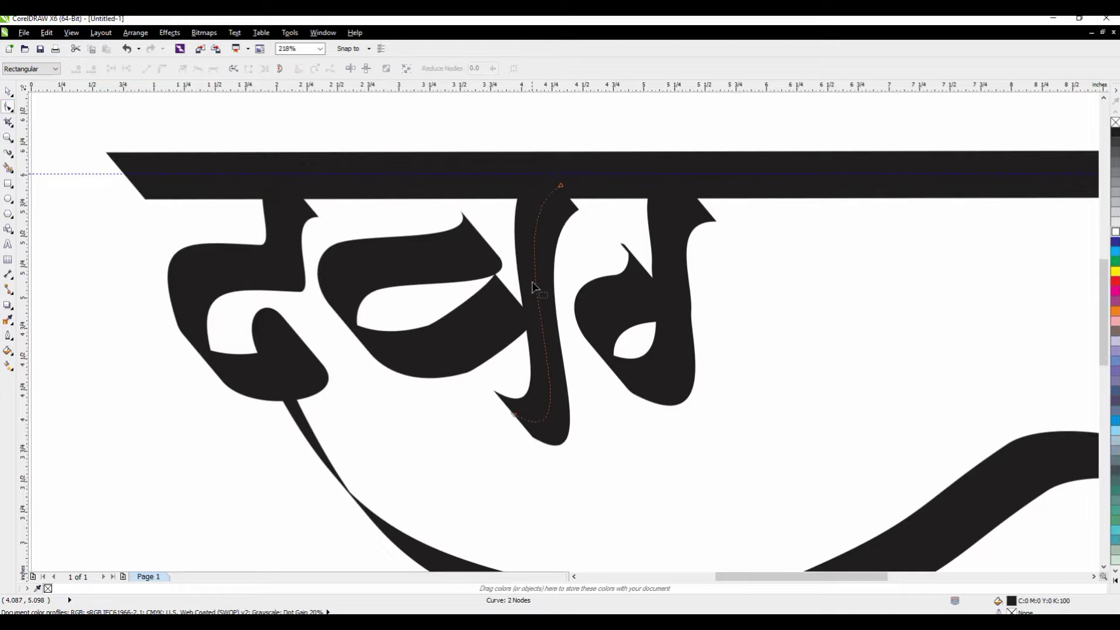
click(562, 186)
drag(487, 233, 484, 205)
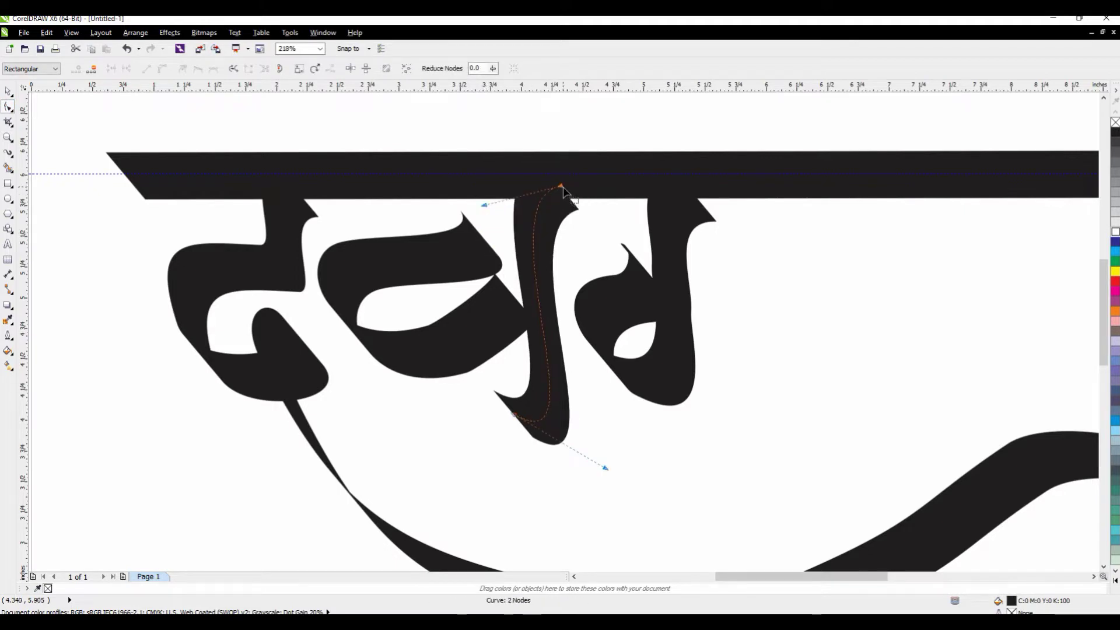
drag(561, 185, 570, 199)
drag(497, 220, 478, 168)
Smooth the bowl of व by deleting its lower node and extending the stroke's end to the stem
click(442, 328)
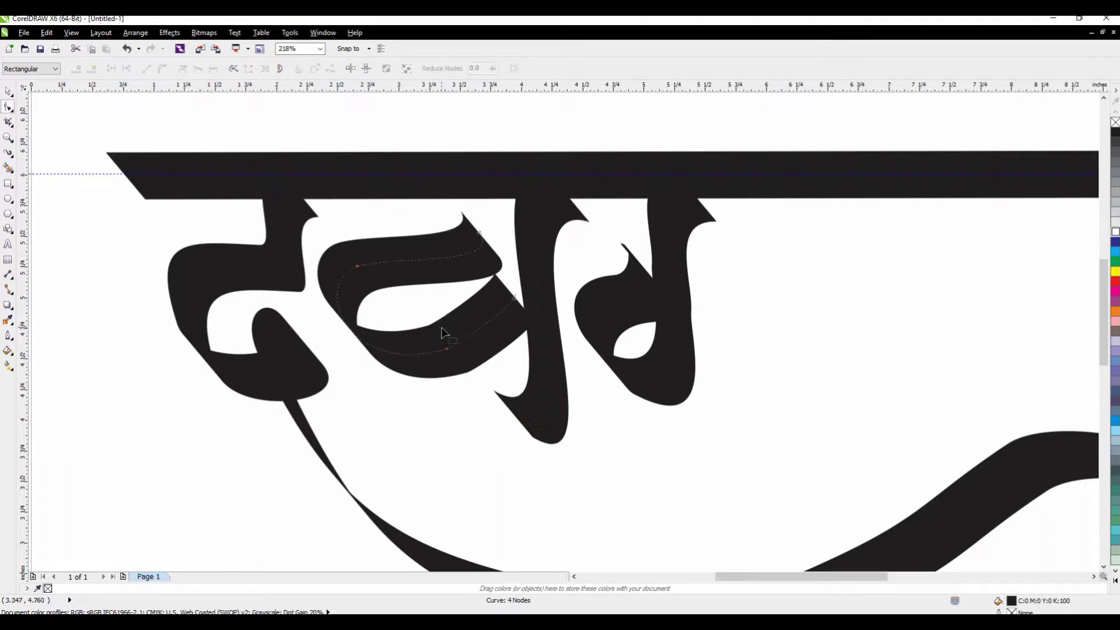
double_click(447, 348)
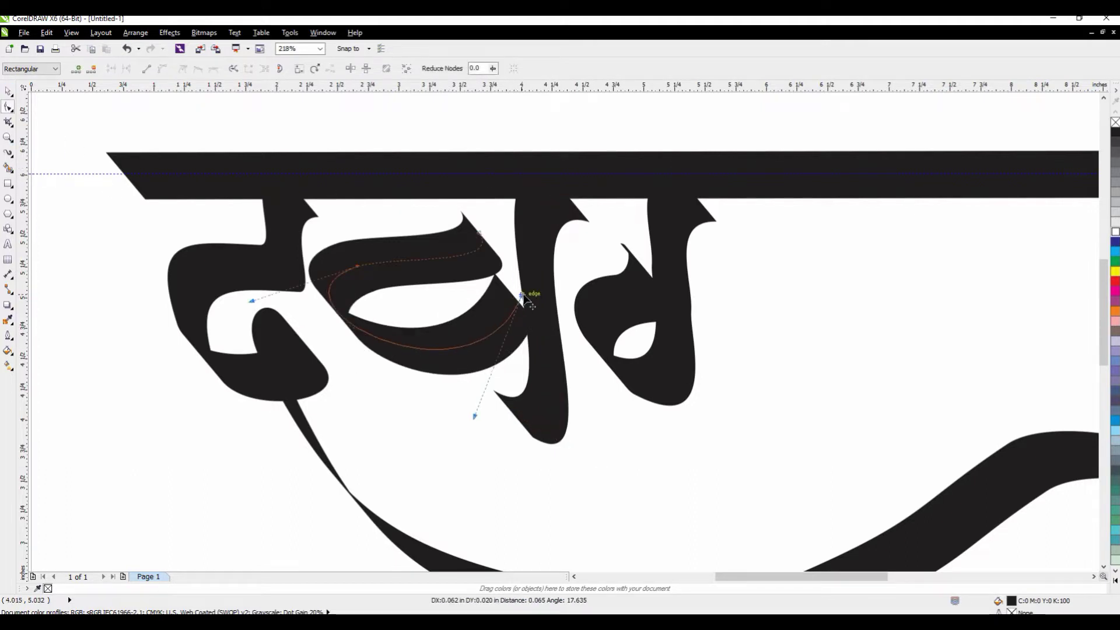
Smooth the hooked stroke of ग by deleting a node on its stem and adjusting the curve handle near the headline
click(600, 340)
click(671, 288)
key(Delete)
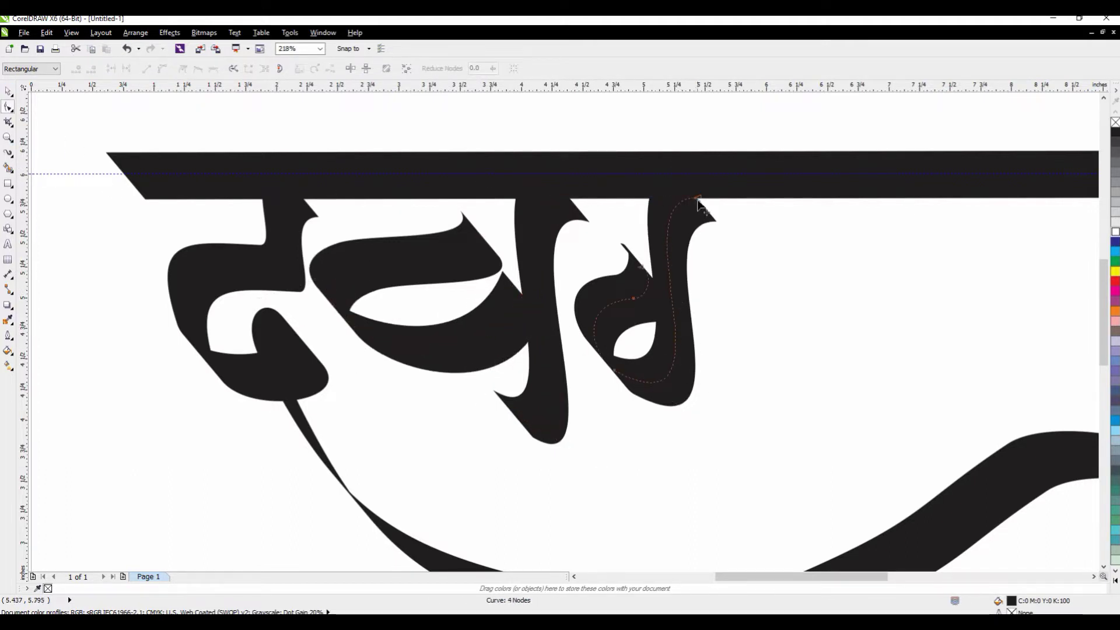
key(Delete)
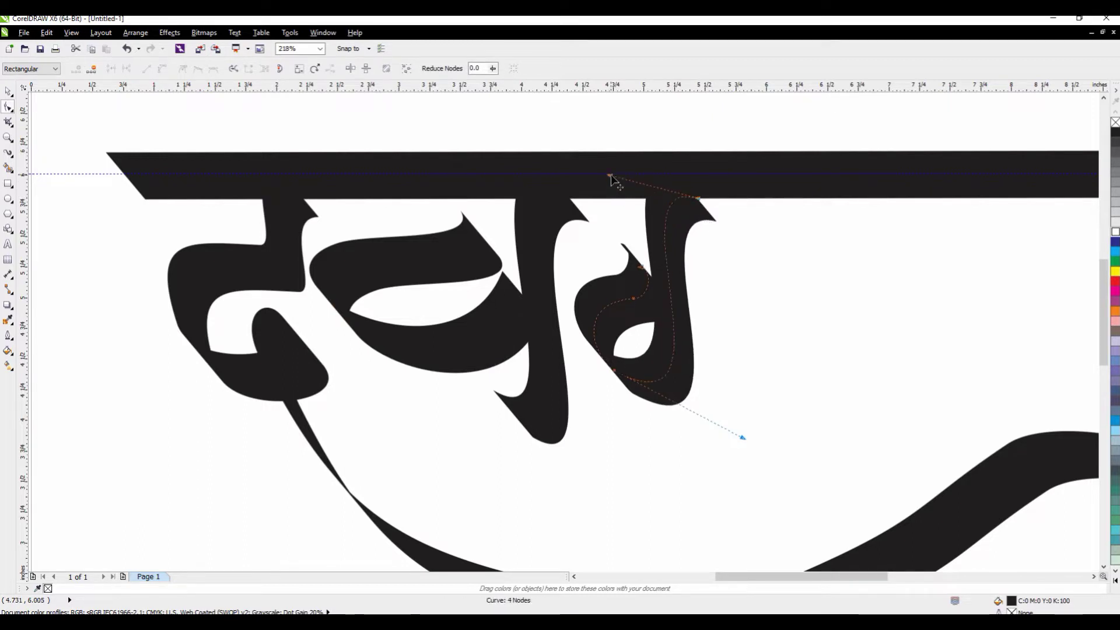
key(ctrl+z)
Round the outer curve of द with its node handle and refine the top of its stem
click(277, 373)
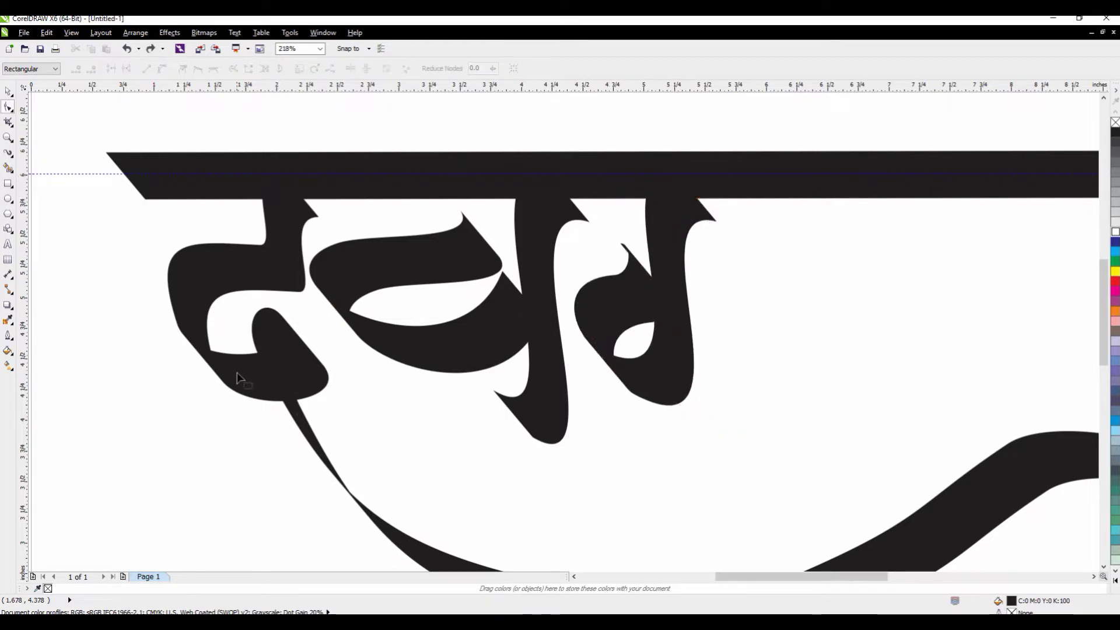
double_click(196, 348)
key(ctrl+z)
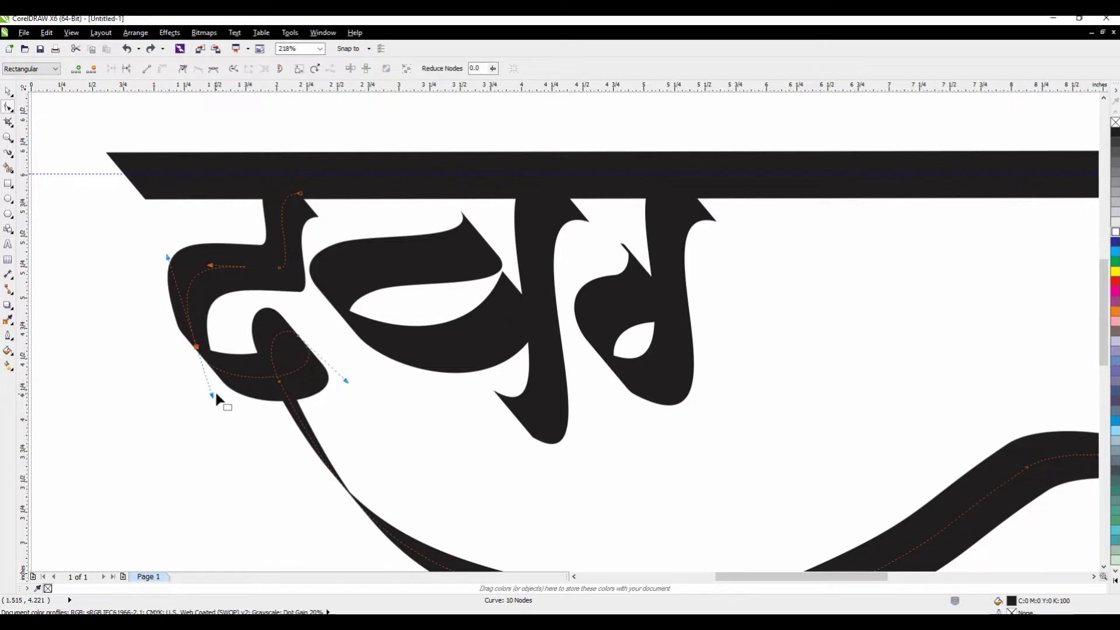
mouse_move(213, 393)
mouse_down()
mouse_move(247, 393)
mouse_move(232, 391)
mouse_up()
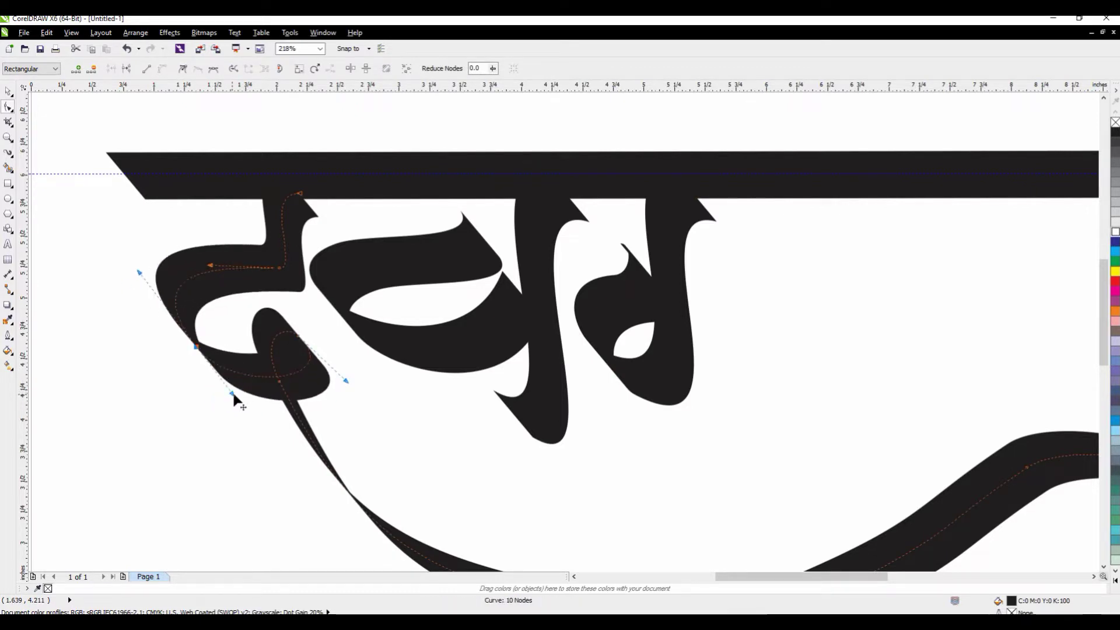
key(Escape)
click(292, 229)
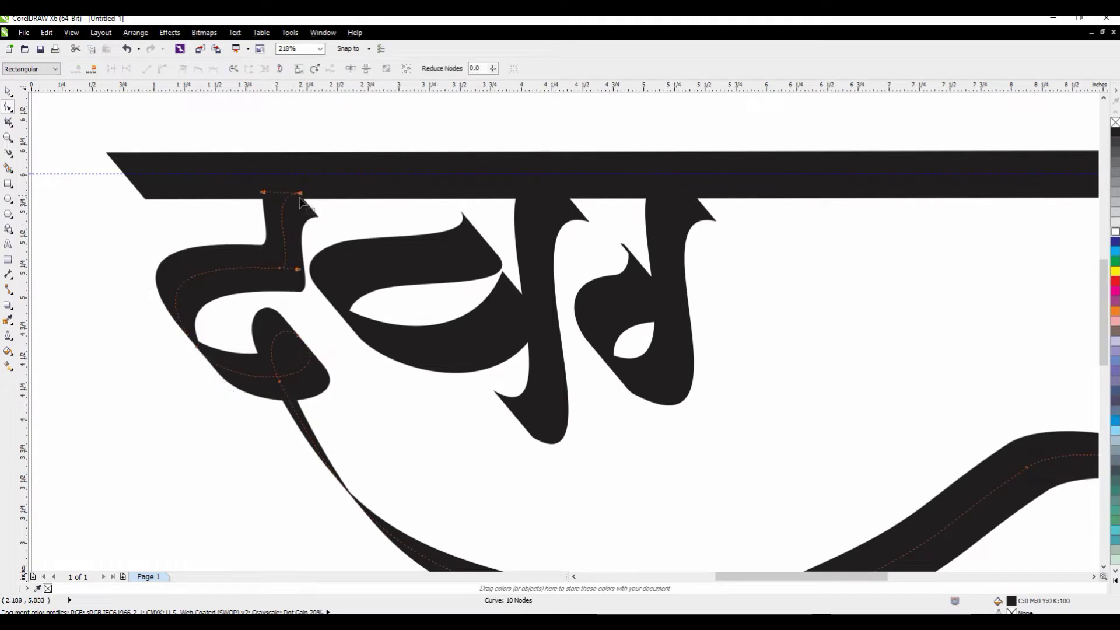
Simplify the long swash of द by deleting its three intermediate nodes and the extra node at its tip
scroll(373, 338, down, 2)
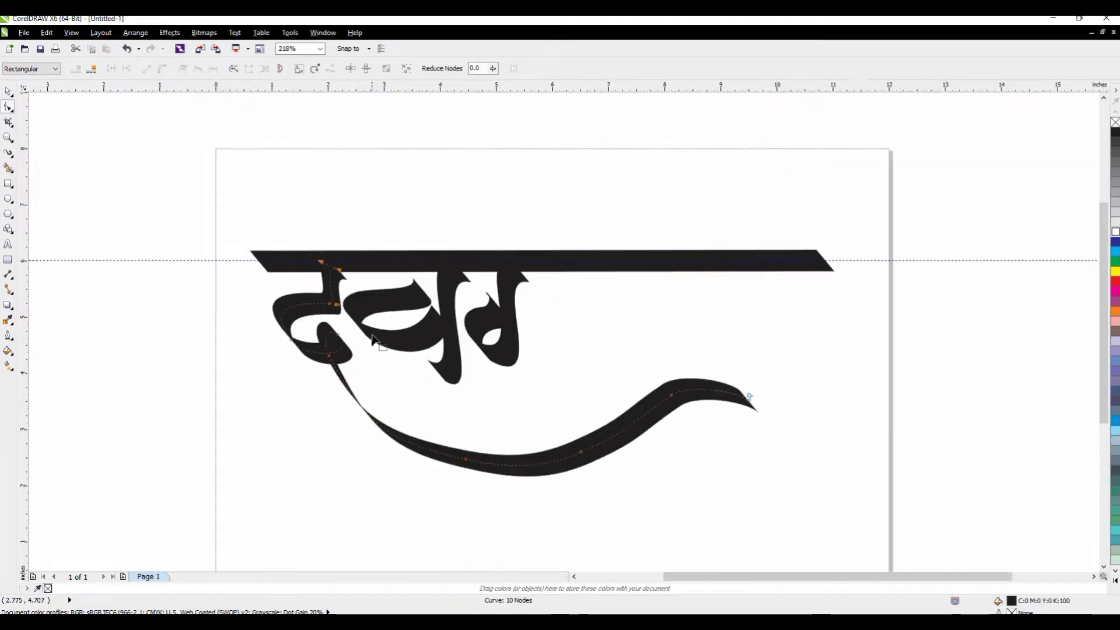
double_click(581, 453)
double_click(672, 395)
double_click(466, 460)
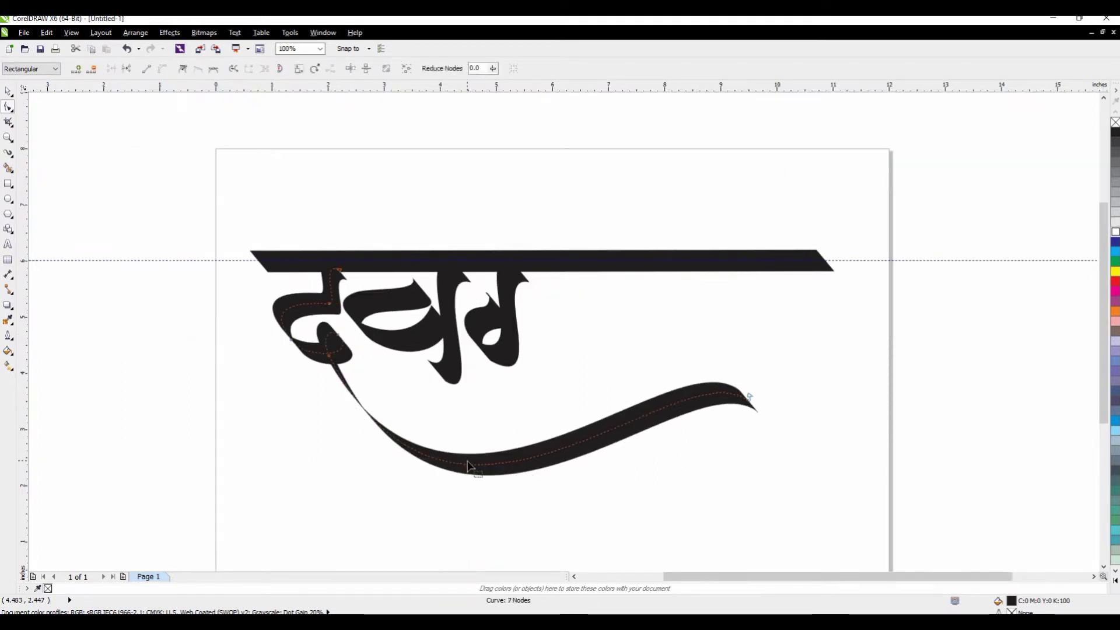
click(750, 397)
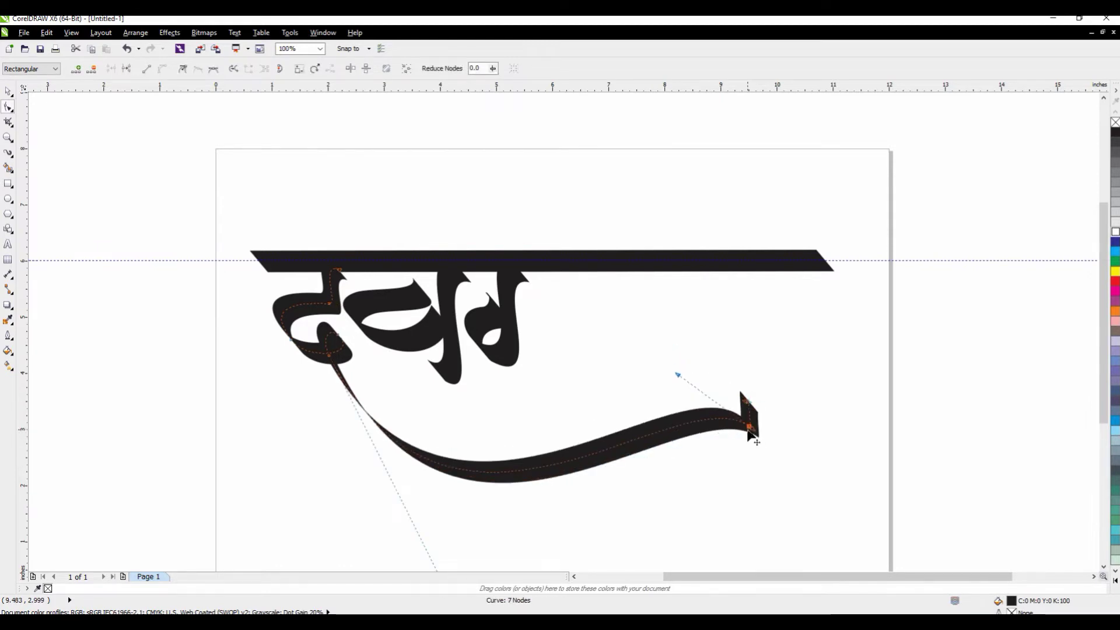
double_click(745, 401)
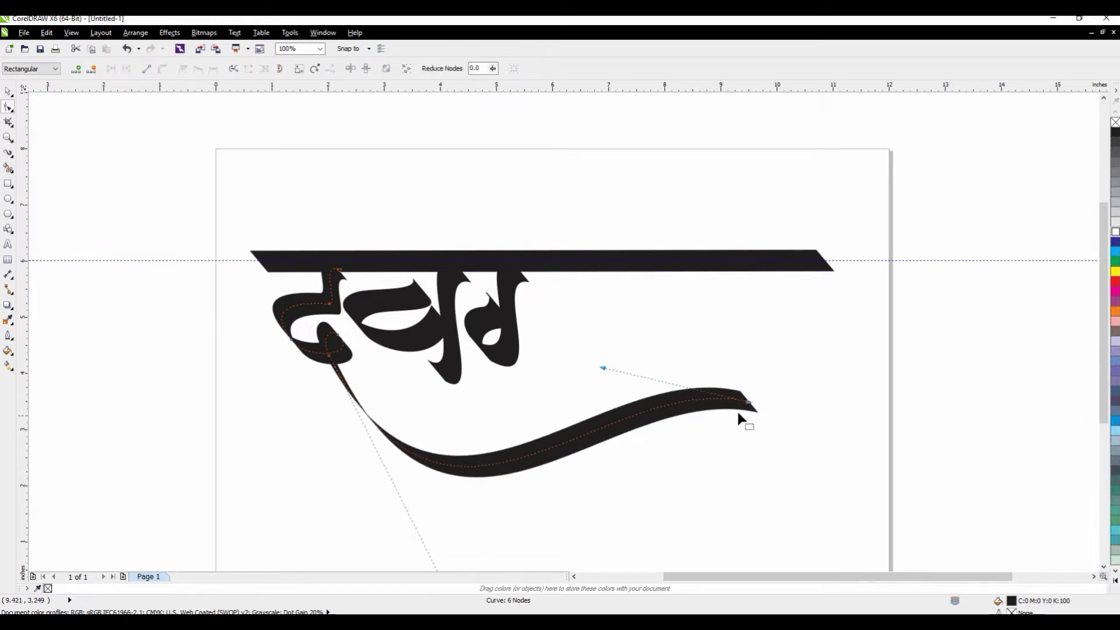
Extend the tip of the swash outward and bend its end into a tapering downward curve with the handle
drag(604, 368, 603, 333)
drag(749, 402, 769, 413)
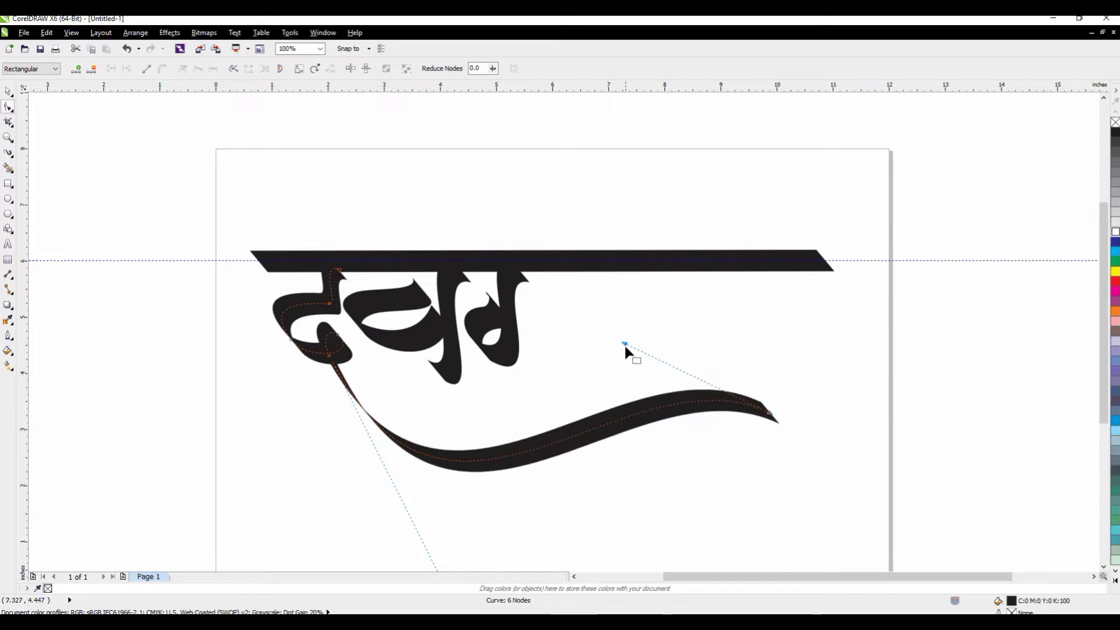
drag(623, 343, 673, 315)
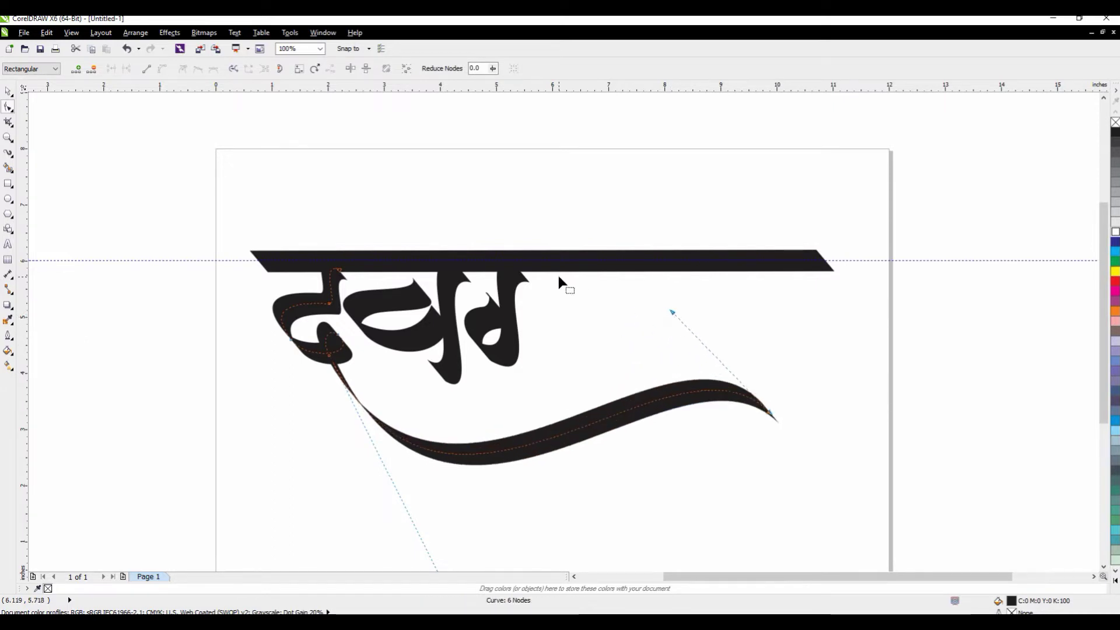
Add a horizontal guideline along the base of the letter bodies, positioned at y 4.165 inches
drag(427, 91, 447, 352)
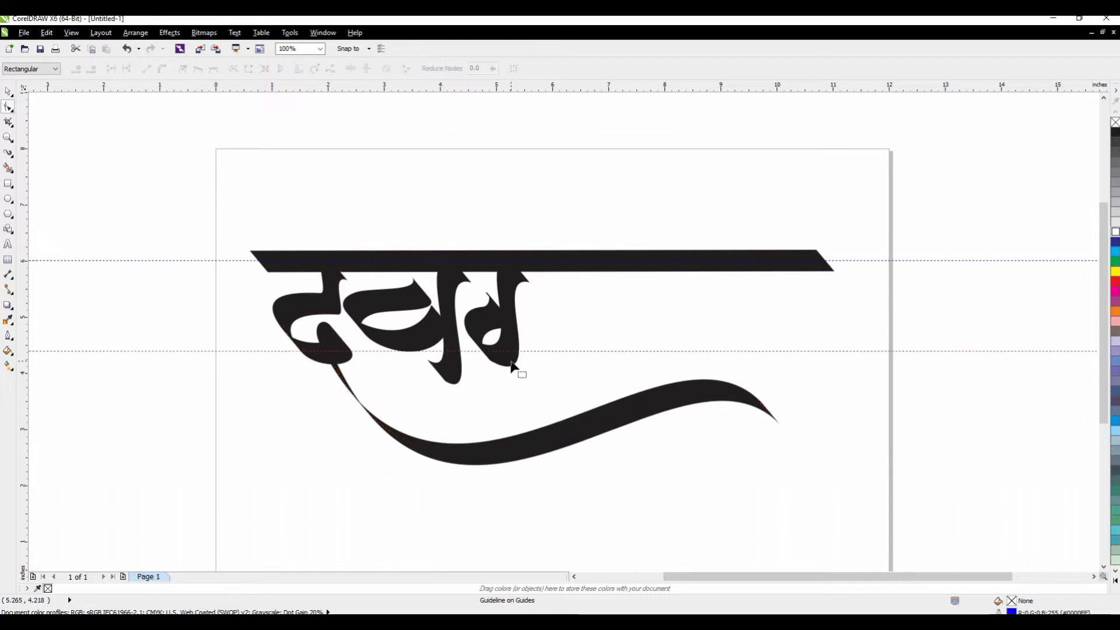
click(505, 338)
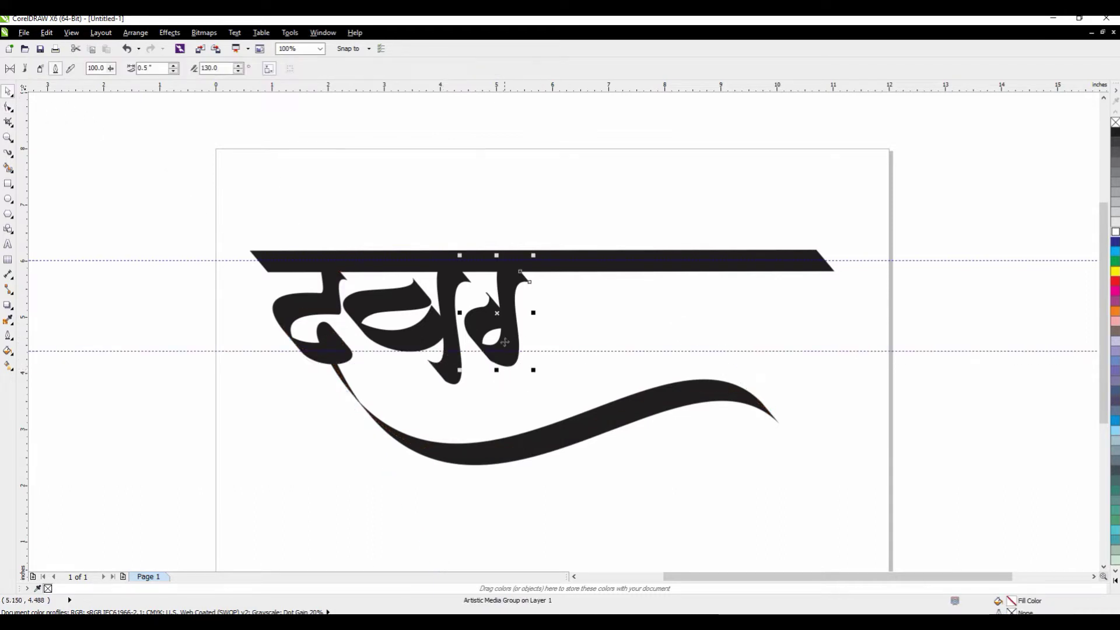
drag(513, 336, 511, 352)
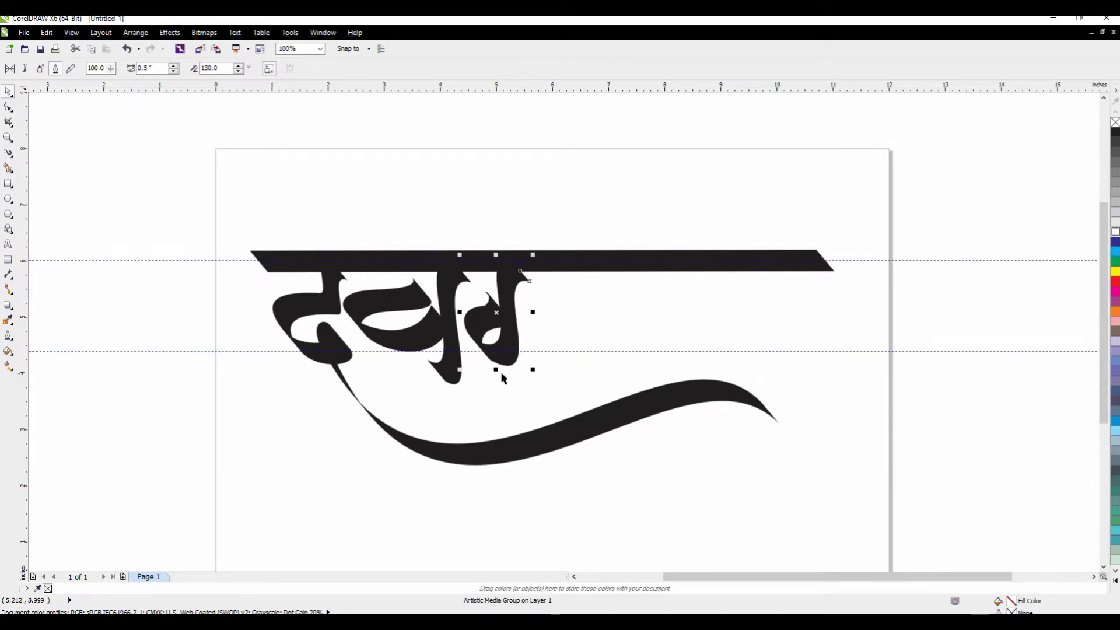
drag(365, 351, 368, 364)
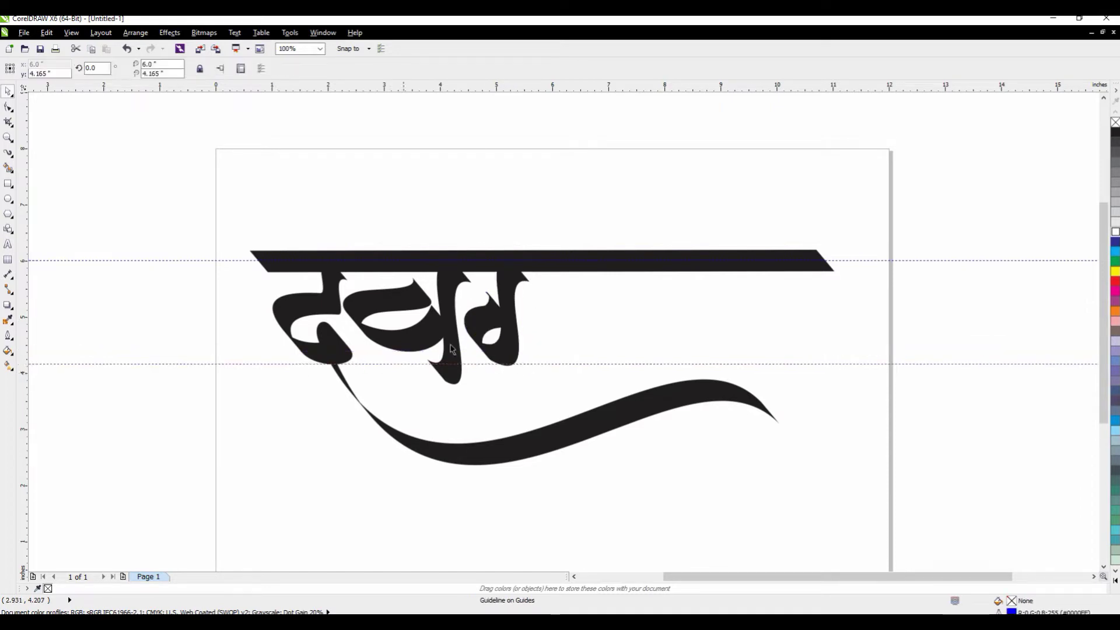
Copy the stem of व beside the hooked stroke to complete ग, and draw the letter ड after it
drag(433, 377, 555, 382)
click(9, 153)
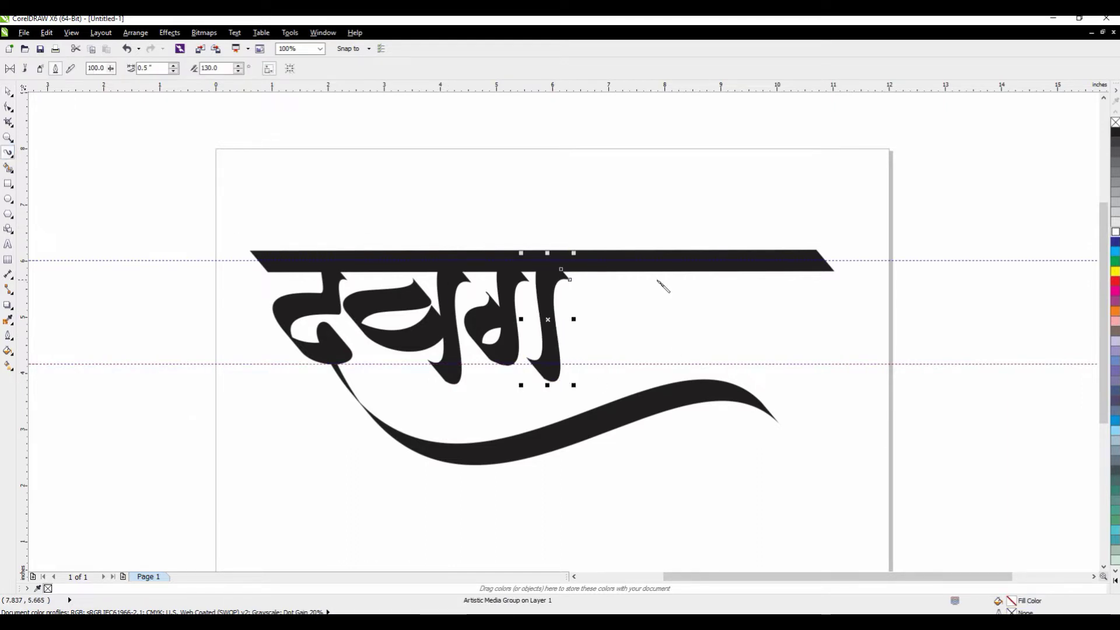
mouse_move(642, 270)
mouse_down()
mouse_move(641, 308)
mouse_move(574, 297)
mouse_move(607, 331)
mouse_move(649, 335)
mouse_move(647, 378)
mouse_move(569, 348)
mouse_up()
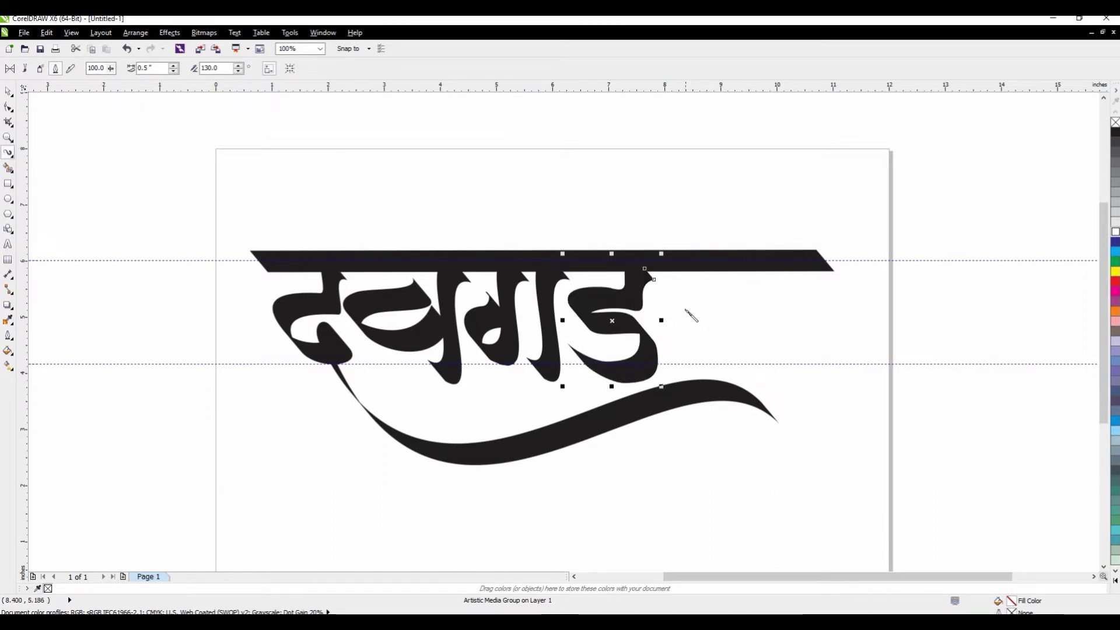
Smooth the lower bowl of ड by deleting its bottom node and adjusting the handles of the neighbouring curve node
click(9, 109)
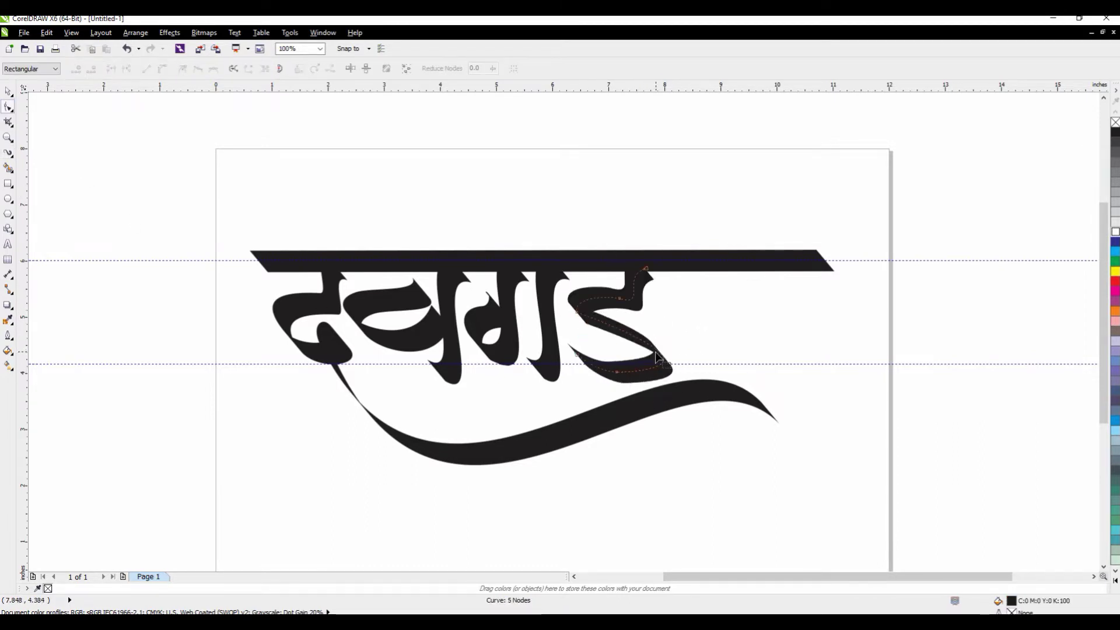
double_click(618, 373)
click(649, 339)
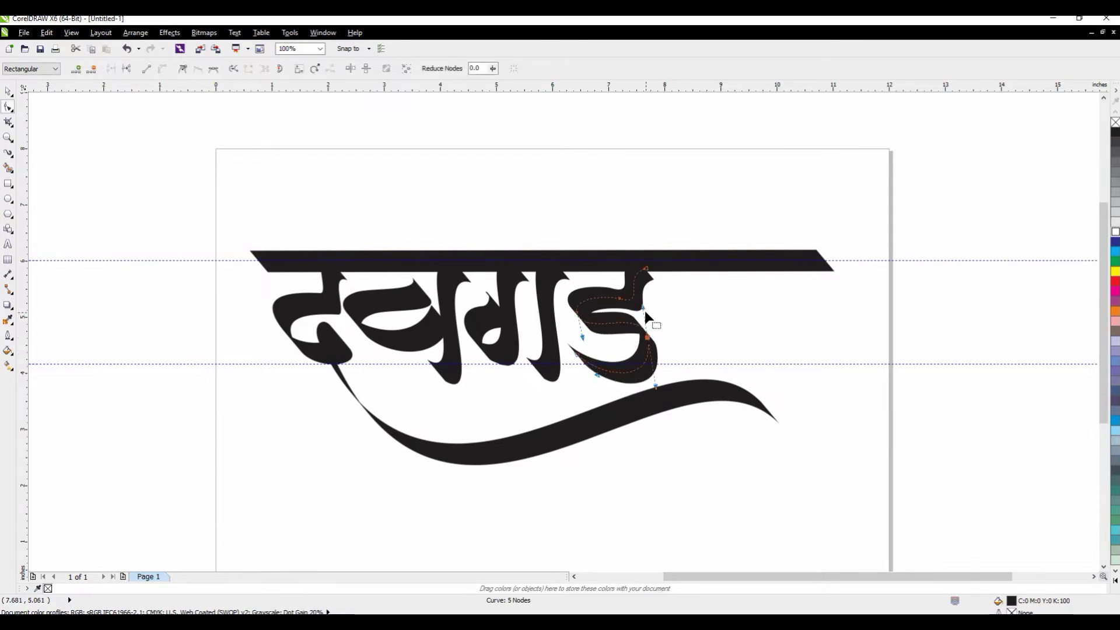
drag(644, 307, 641, 302)
key(ctrl+z)
drag(654, 389, 664, 380)
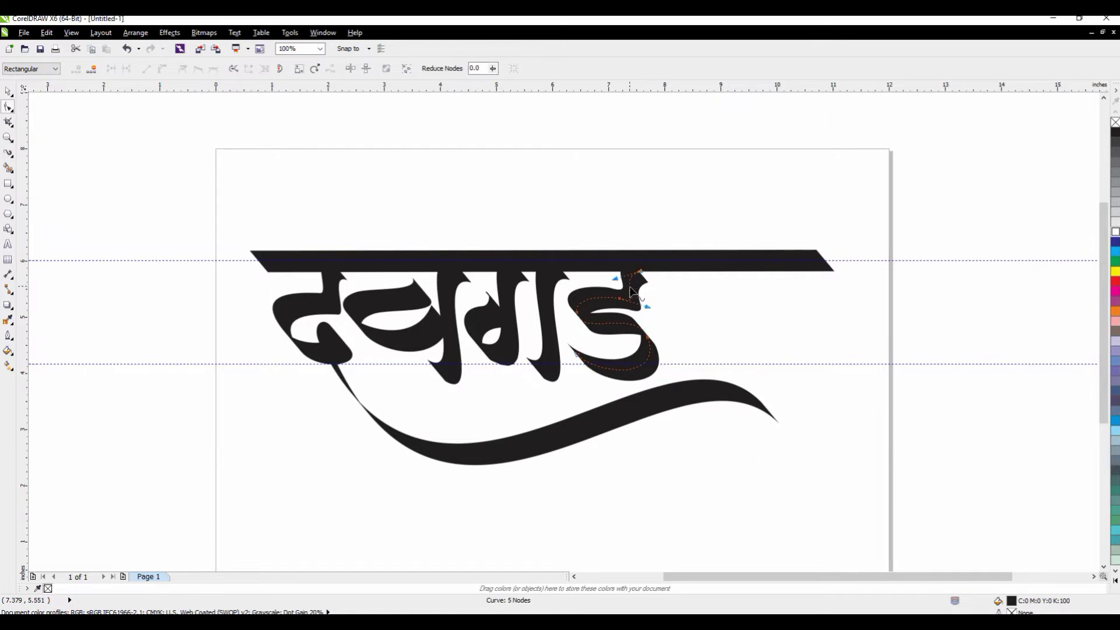
key(ctrl+z)
Refine the top stem of ड by adjusting the curve handle of its node at the headline
key(z)
drag(567, 222, 703, 349)
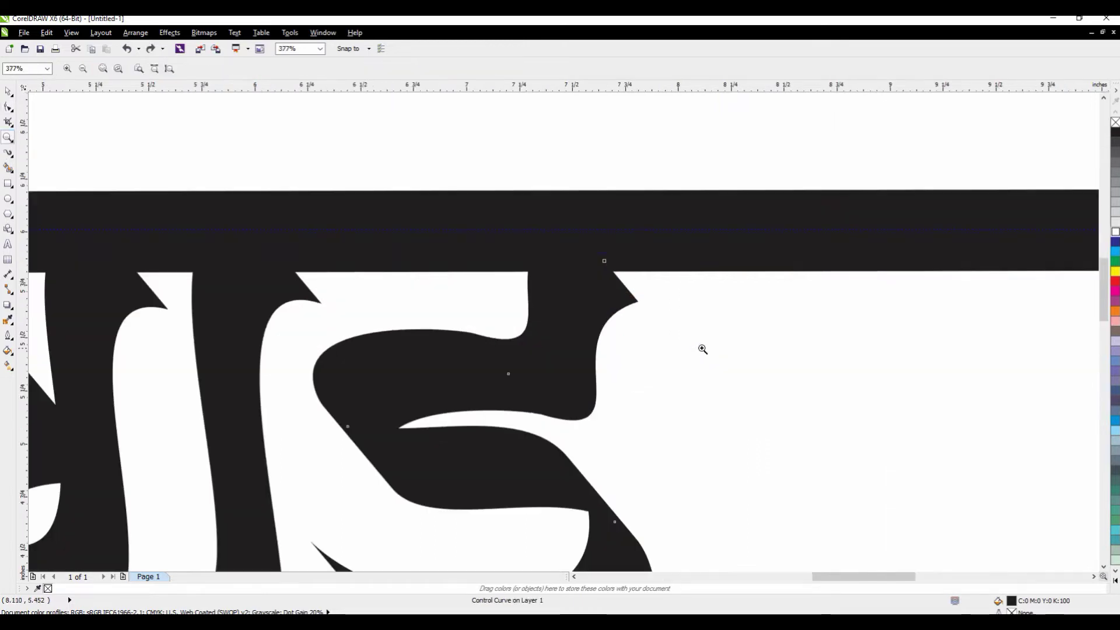
click(8, 110)
click(605, 261)
drag(511, 290, 489, 272)
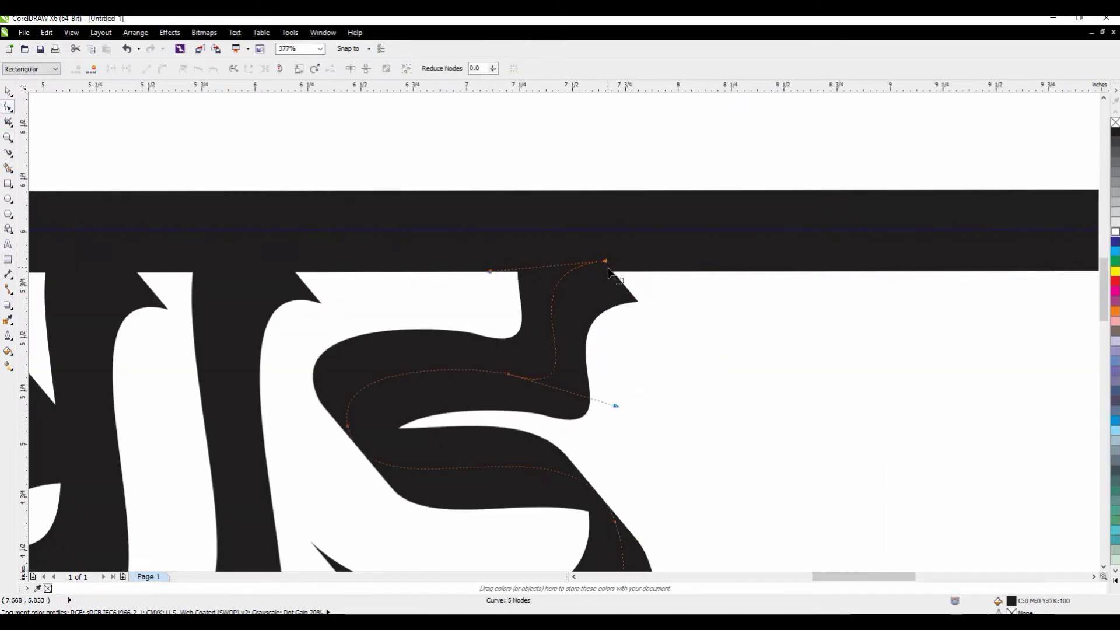
scroll(608, 269, down, 3)
click(8, 92)
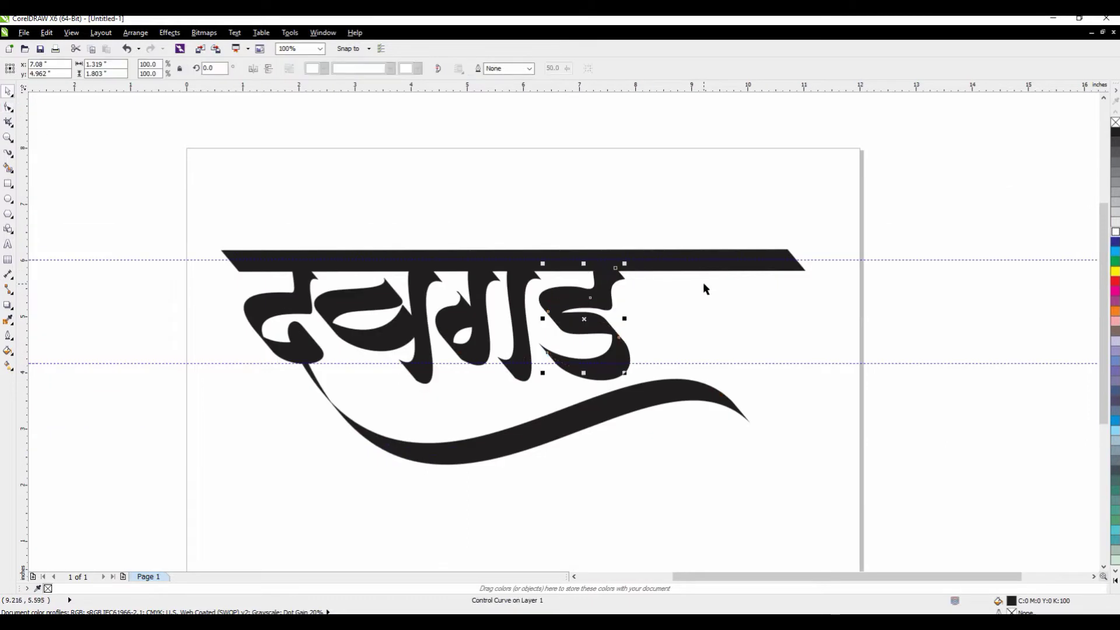
Move the upper guideline clear of the headline and shorten the headline to about 7.5 inches, ending just past ड
click(782, 261)
click(7, 109)
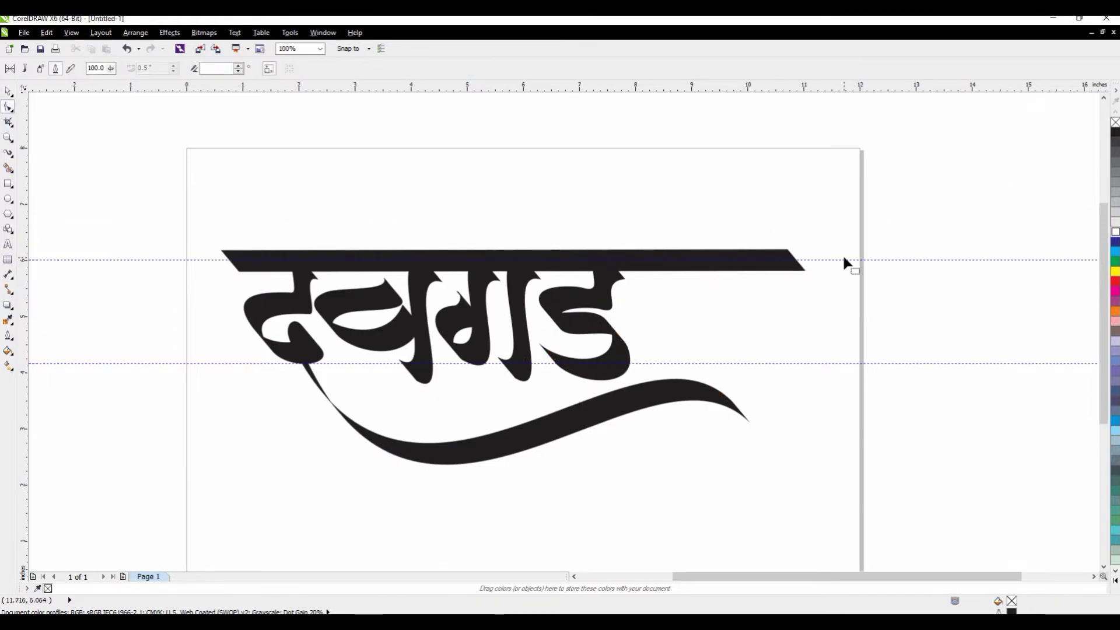
click(8, 92)
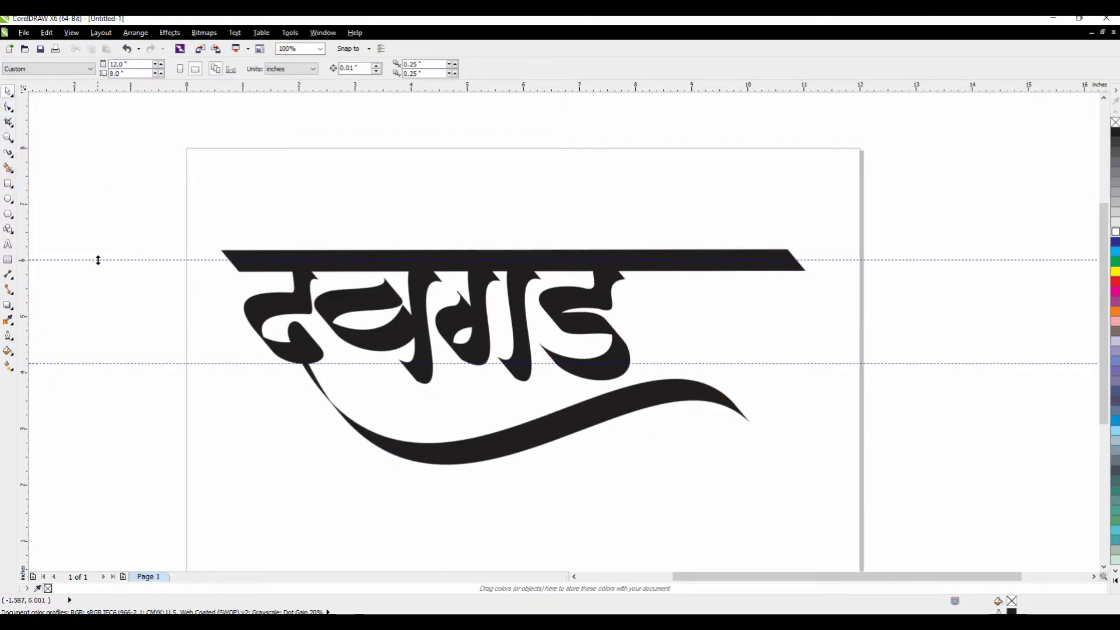
drag(98, 260, 100, 212)
click(710, 262)
key(F10)
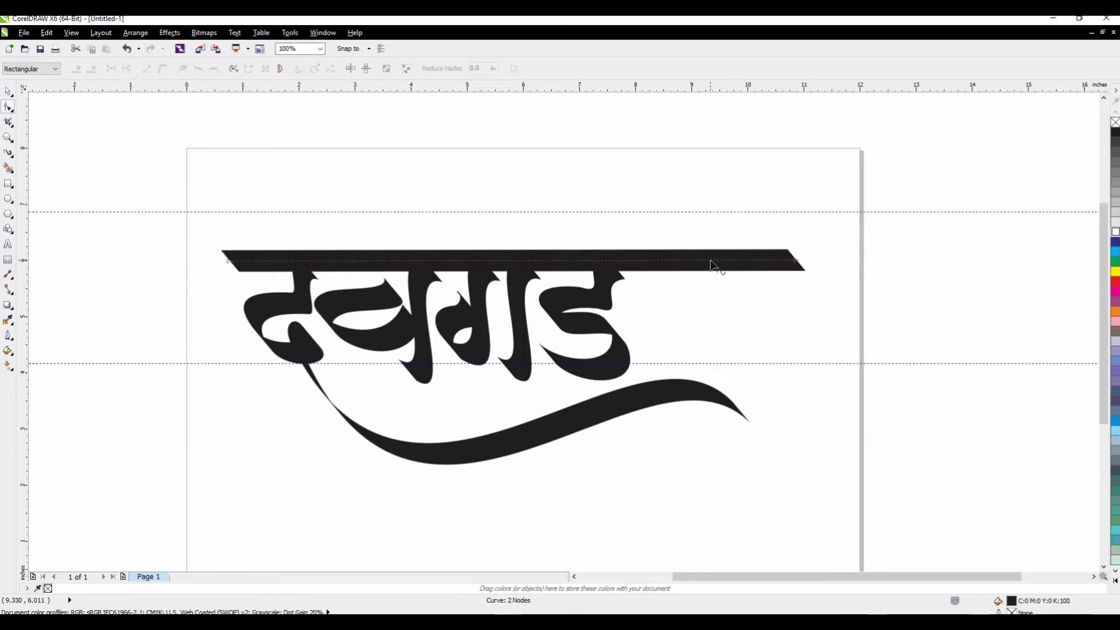
drag(796, 261, 650, 261)
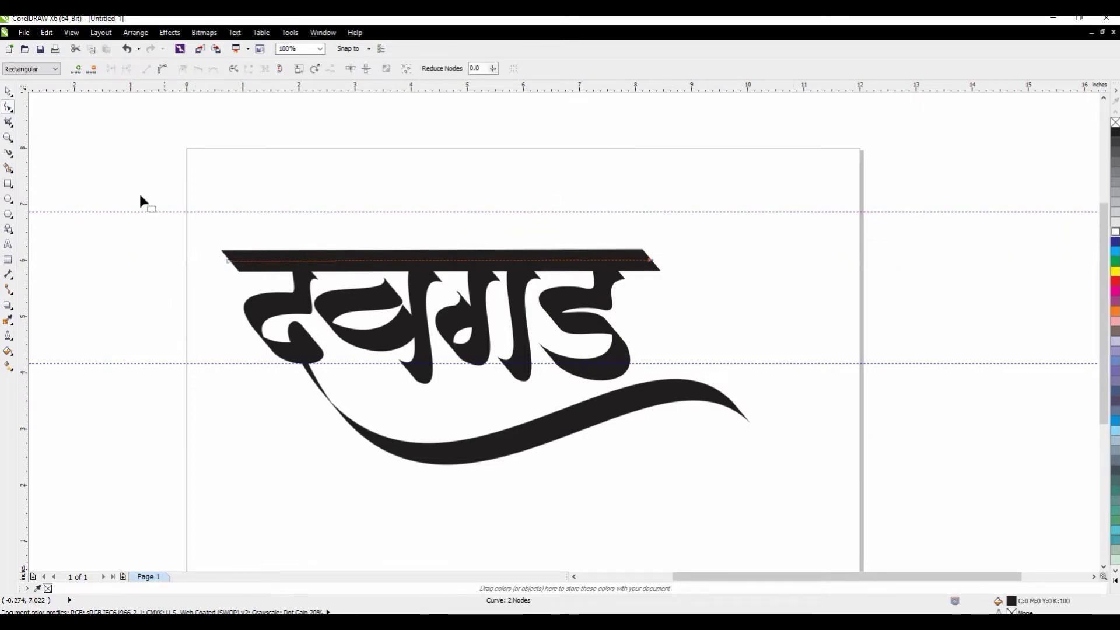
Place the upper guideline along the headline's lower edge at y 5.803 inches and adjust the curve handle at the top of ड
click(9, 92)
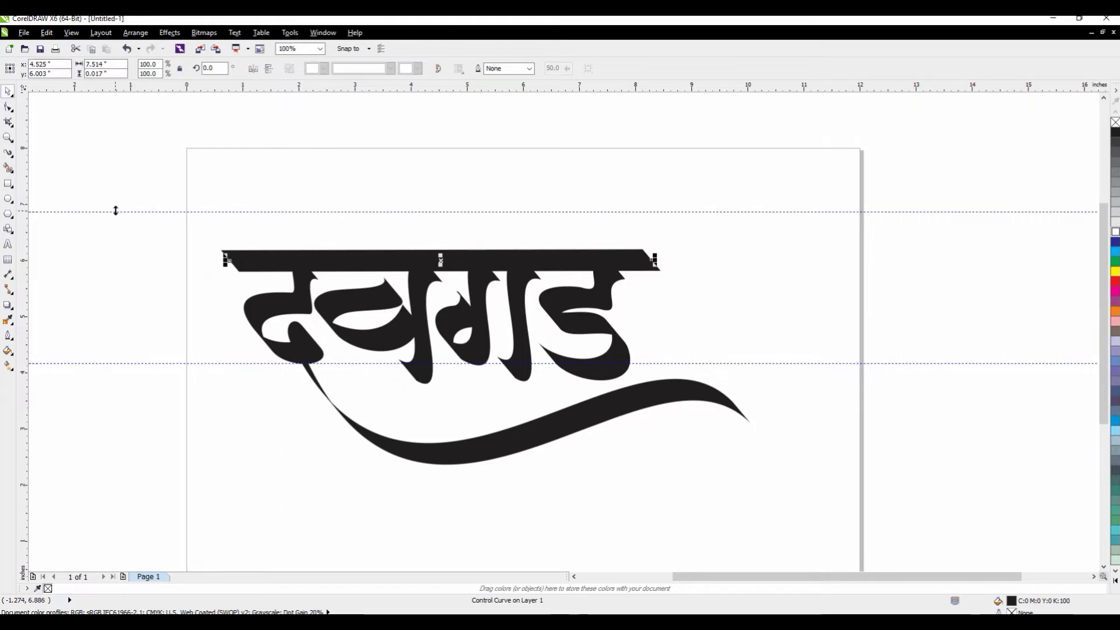
drag(117, 87, 136, 272)
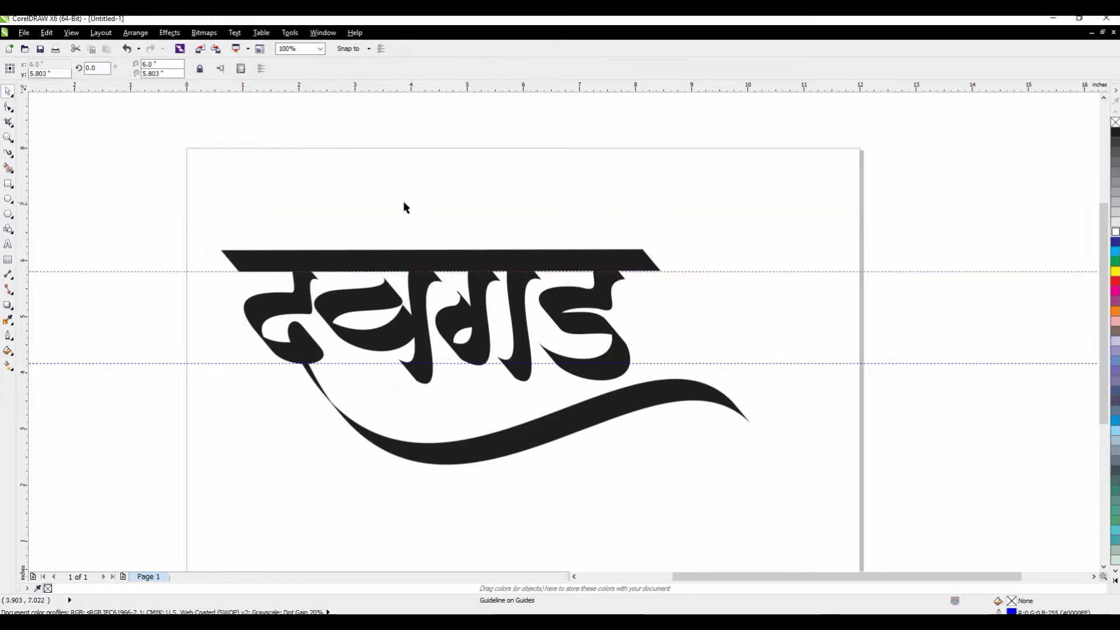
click(610, 299)
click(9, 108)
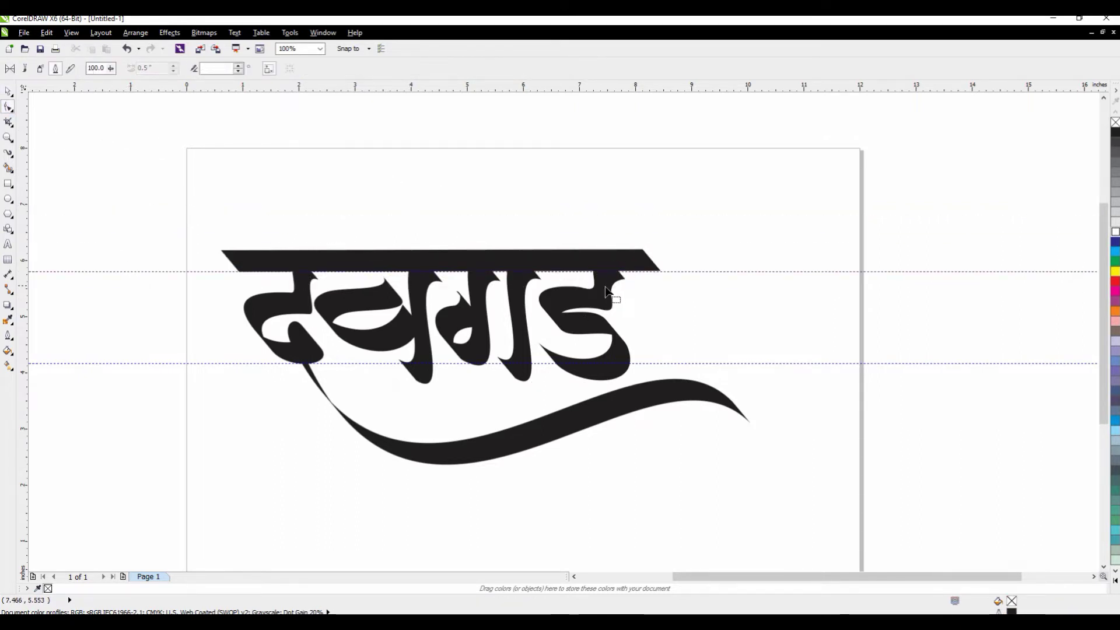
click(597, 284)
drag(587, 277, 578, 261)
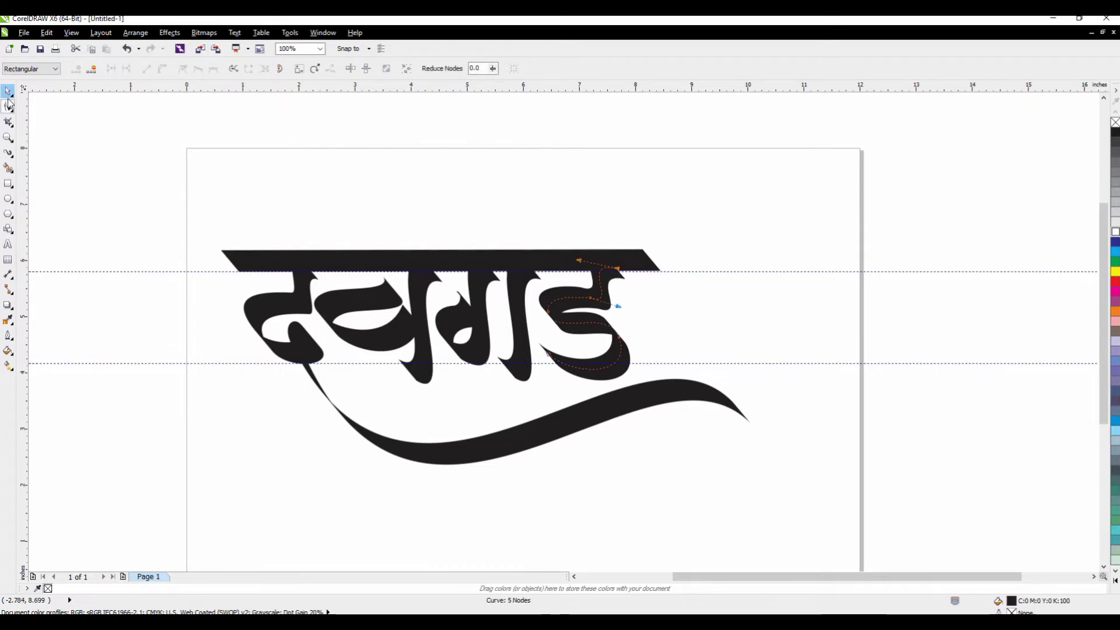
Try a curved matra stroke above द, removing its extra node and reshaping its upper arc with the curve handles
click(8, 153)
mouse_move(183, 169)
mouse_down()
mouse_move(275, 200)
mouse_move(304, 238)
mouse_move(316, 270)
mouse_up()
click(8, 107)
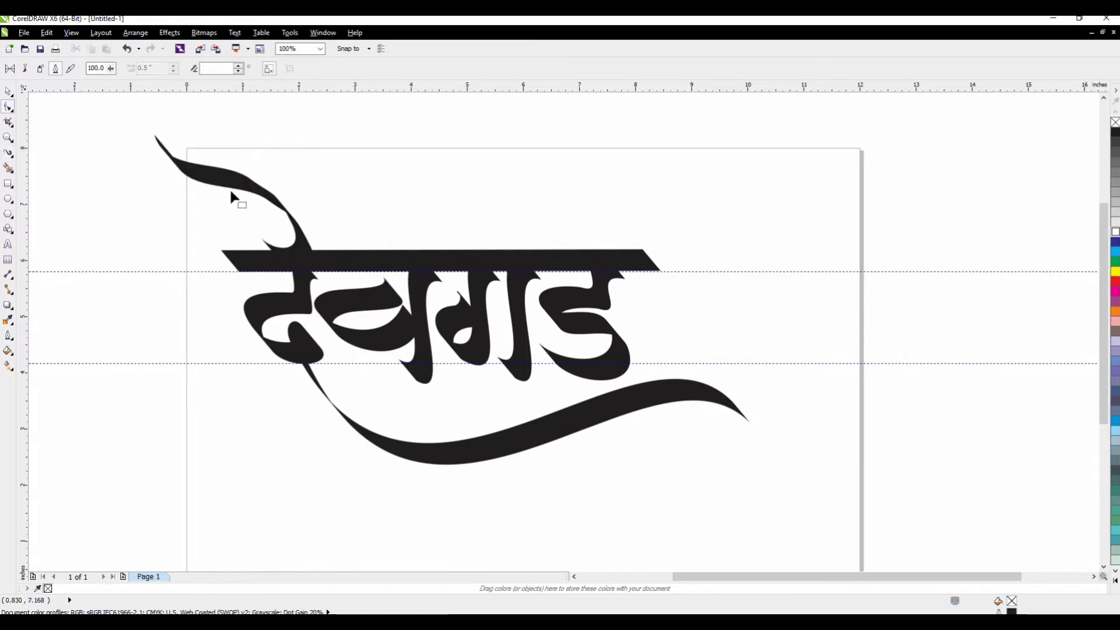
double_click(259, 191)
click(163, 144)
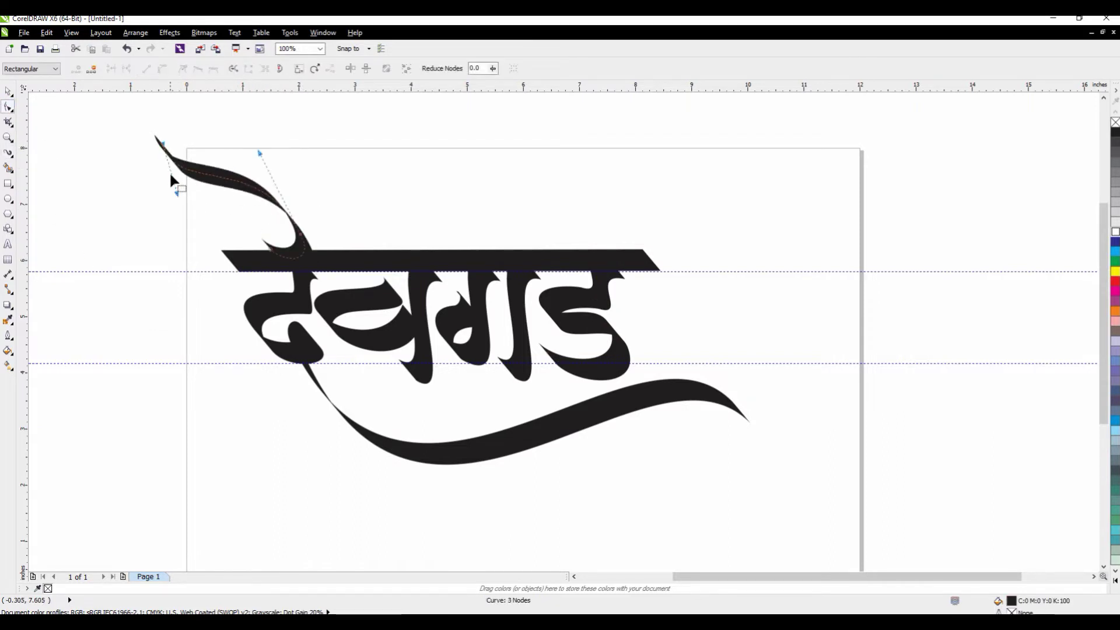
drag(170, 173, 157, 224)
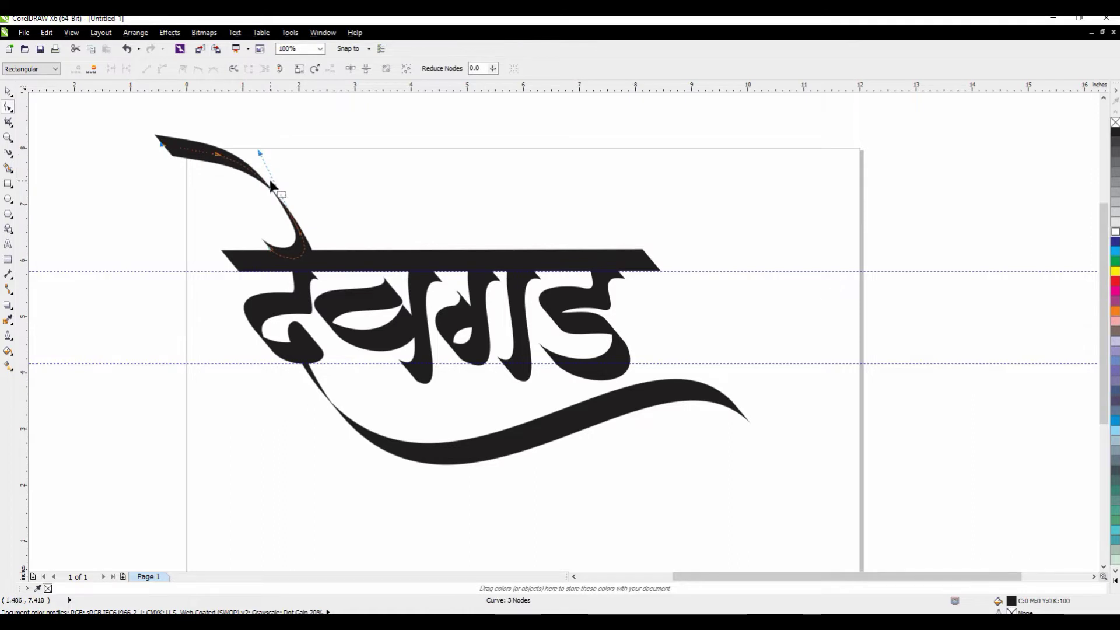
mouse_move(222, 159)
mouse_down()
mouse_move(228, 143)
mouse_move(281, 153)
mouse_move(232, 184)
mouse_up()
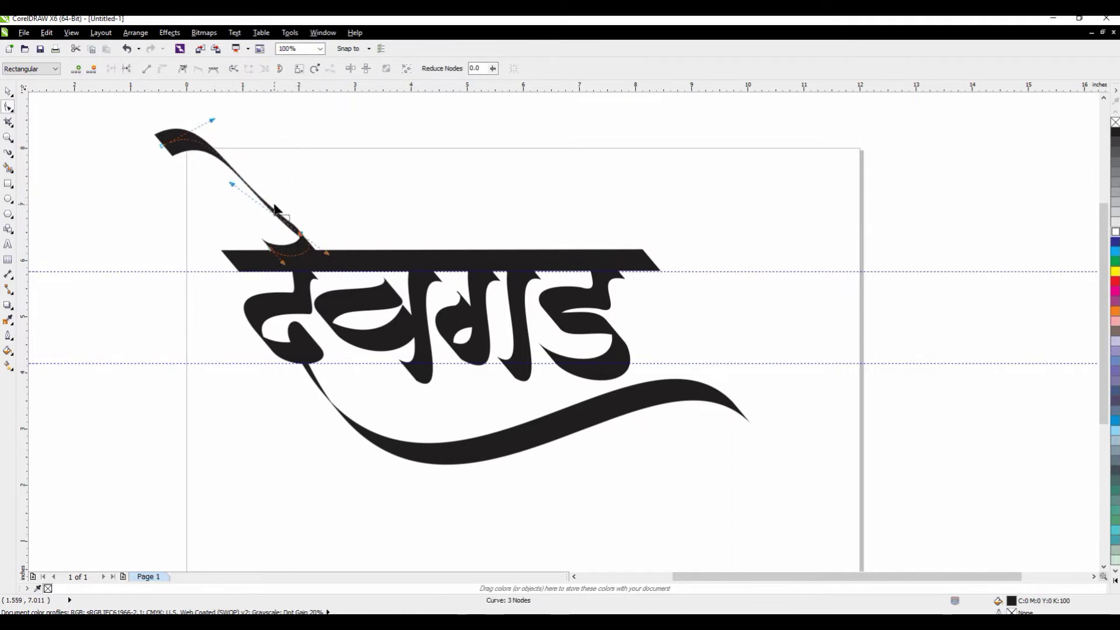
key(ctrl+z)
Try mirroring the matra stroke horizontally, undo the mirroring, and delete the stroke
click(8, 91)
scroll(449, 172, down, 2)
scroll(449, 171, up, 2)
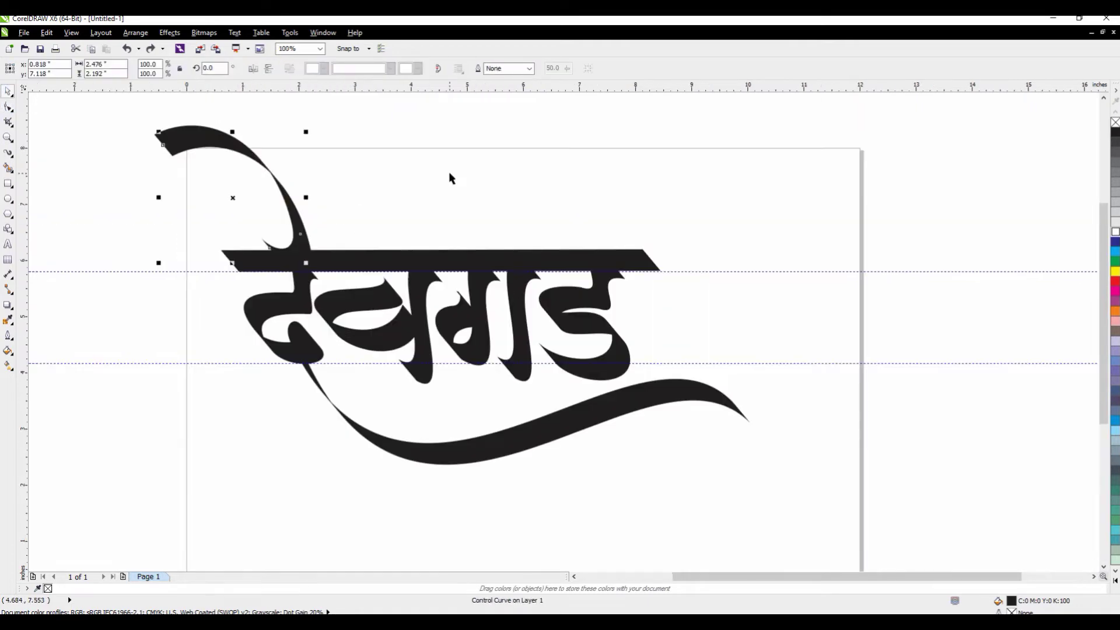
click(253, 69)
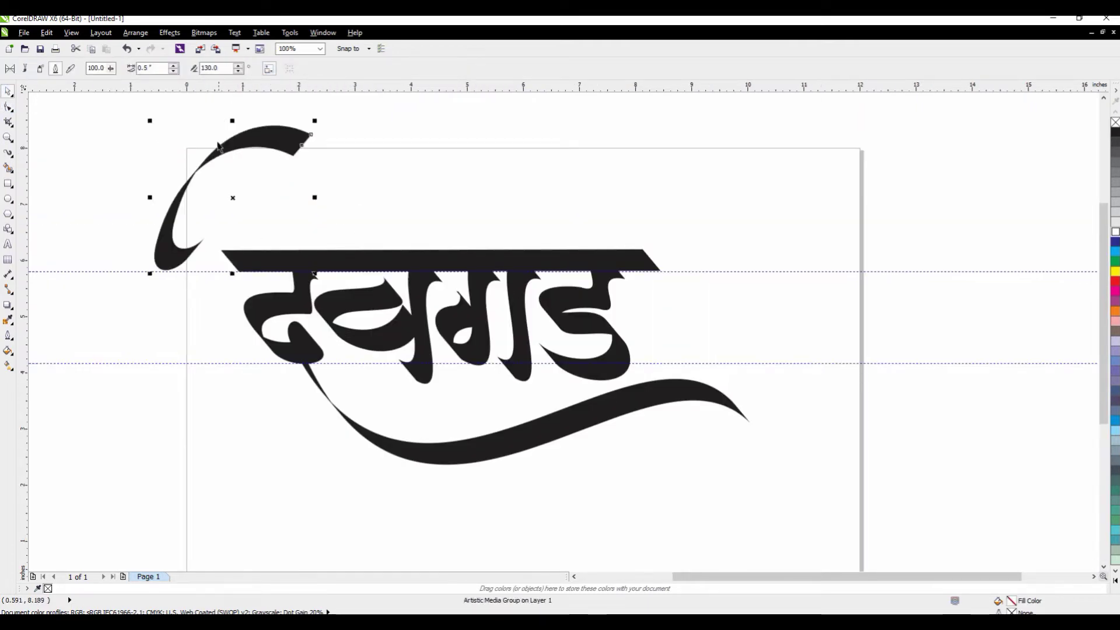
click(248, 157)
key(ctrl+z)
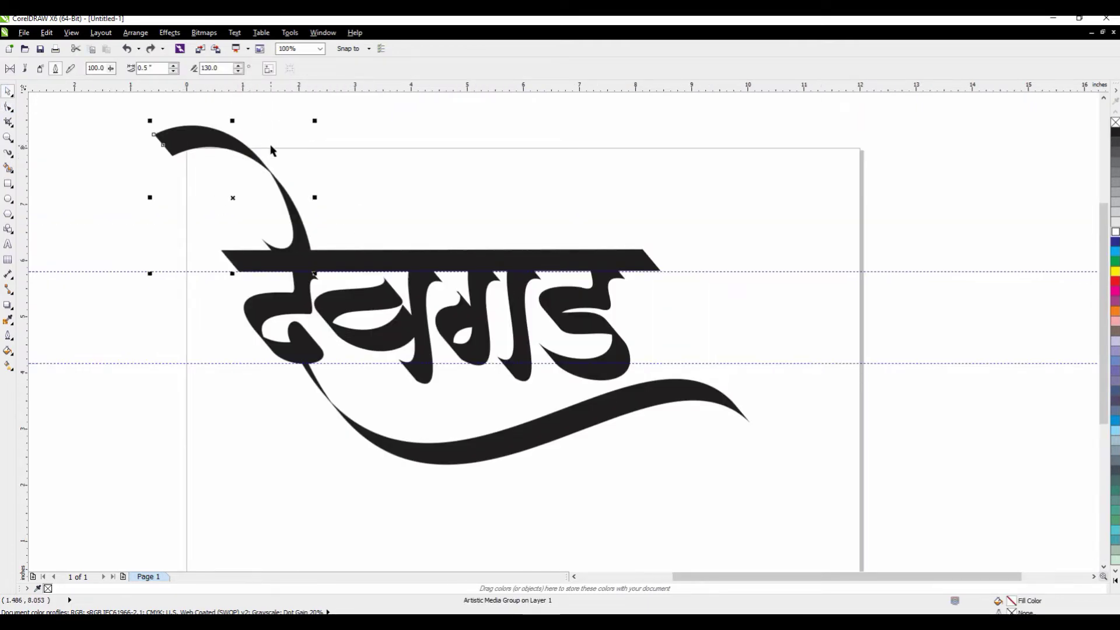
key(Delete)
Draw a new matra stroke arching back from the headline above द and delete the node on its upper arc
click(9, 153)
mouse_move(313, 248)
mouse_down()
mouse_move(277, 237)
mouse_move(231, 204)
mouse_move(185, 234)
mouse_up()
key(F10)
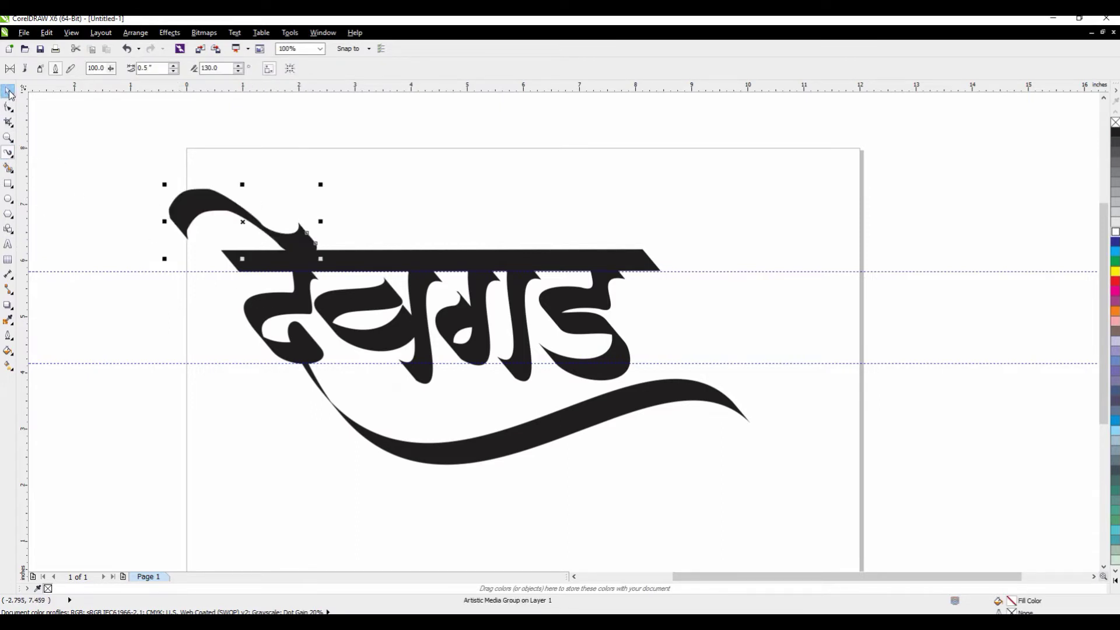
click(189, 223)
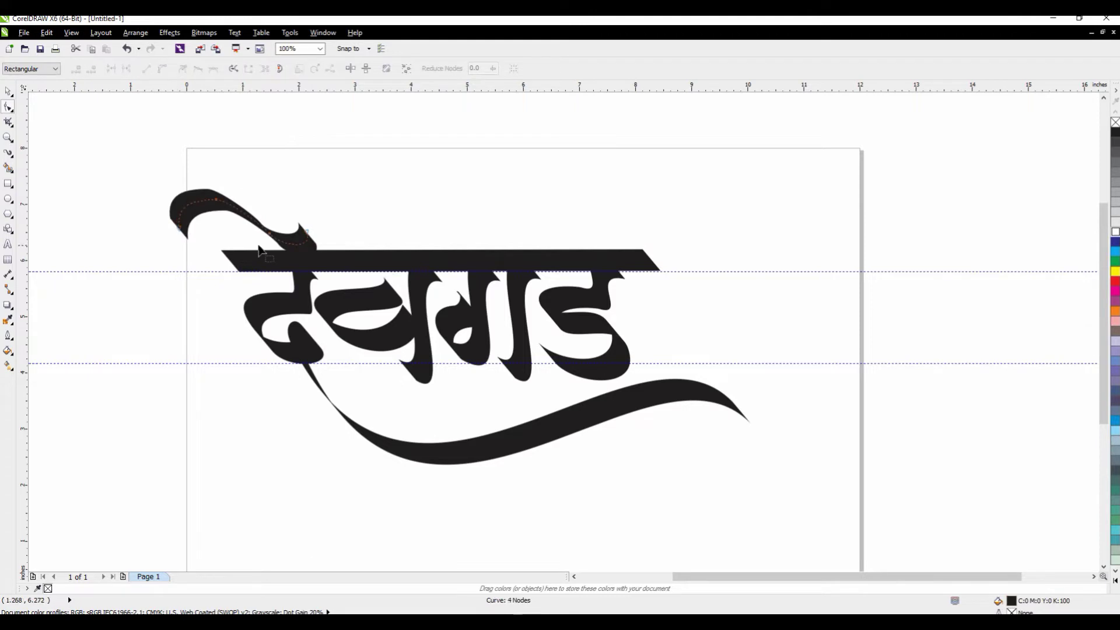
double_click(216, 200)
Rotate the matra stroke to 336.5 degrees and reposition it so its lower end meets the headline above द
key(space)
click(200, 203)
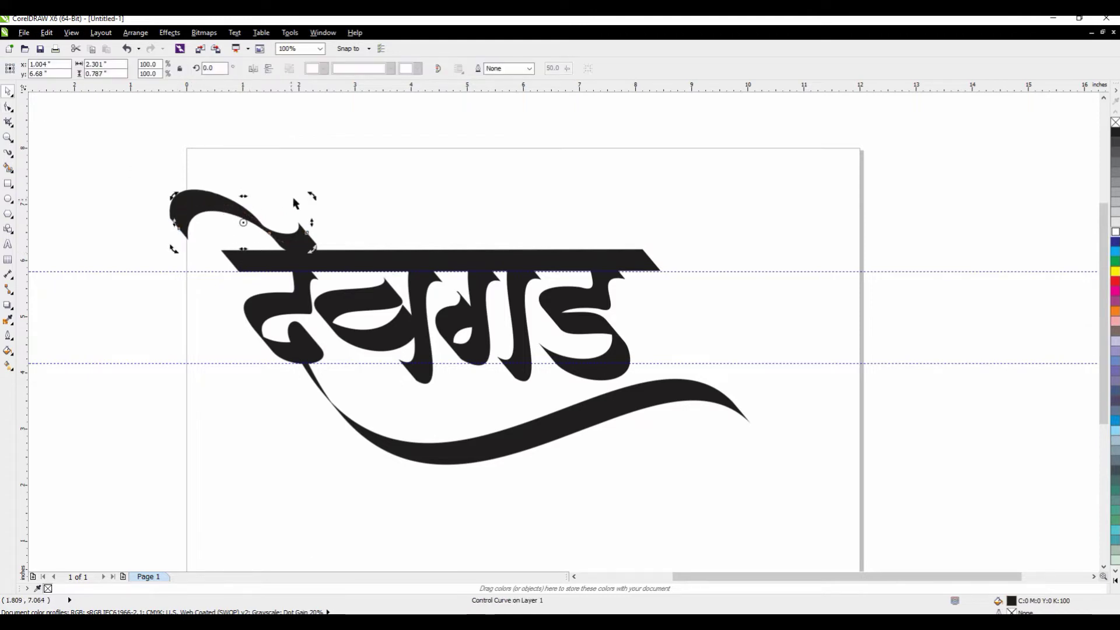
drag(311, 197, 337, 228)
click(367, 191)
mouse_move(249, 201)
mouse_down()
mouse_move(244, 186)
mouse_move(256, 185)
mouse_up()
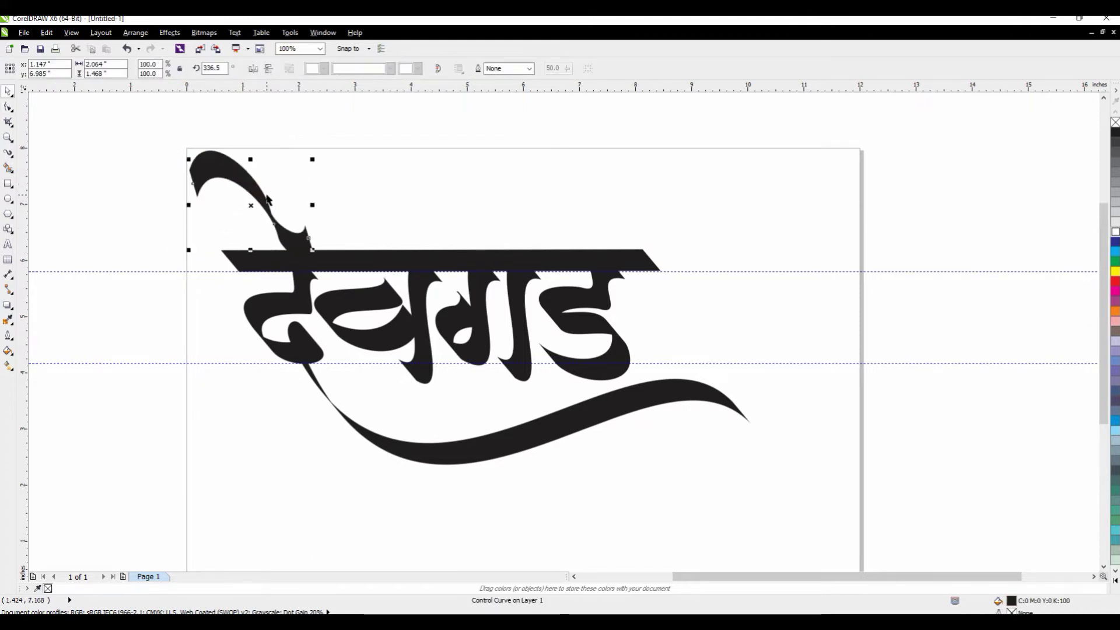
Delete the matra's remaining middle node, then reshape the stroke by moving its end nodes and curve handles
key(space)
double_click(275, 224)
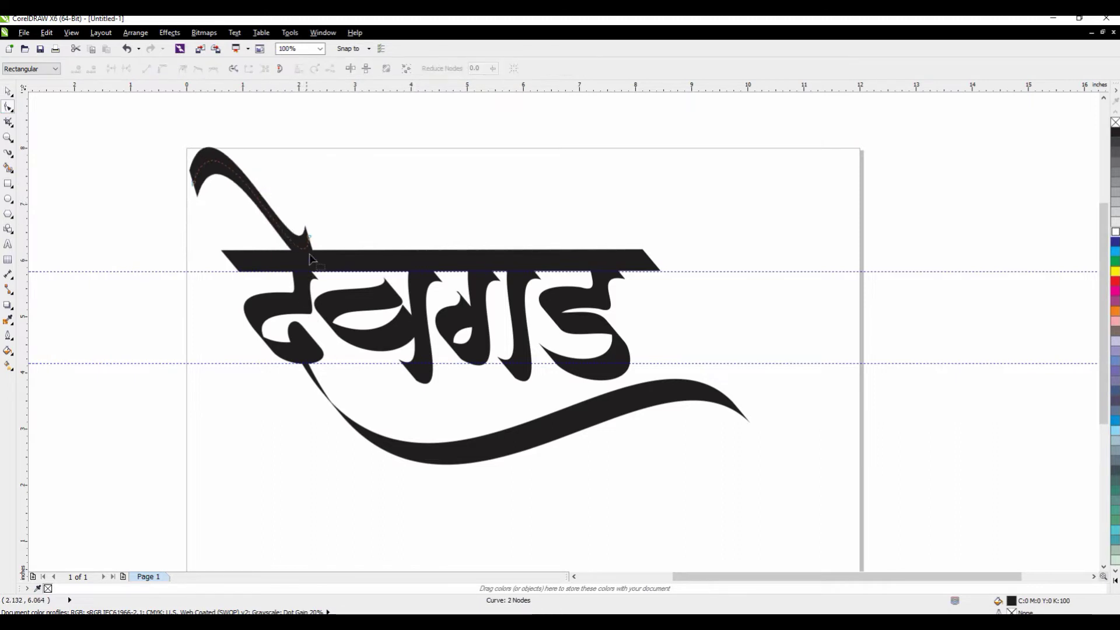
drag(194, 186, 187, 203)
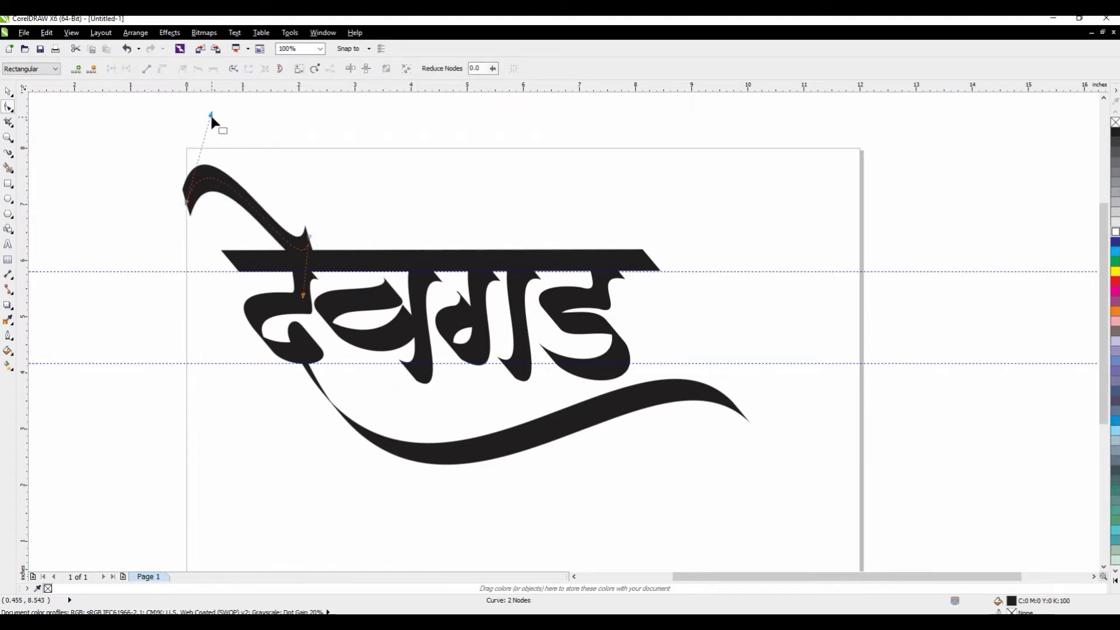
drag(210, 113, 223, 112)
mouse_move(304, 296)
mouse_down()
mouse_move(286, 287)
mouse_move(273, 298)
mouse_move(314, 247)
mouse_move(311, 270)
mouse_move(309, 241)
mouse_up()
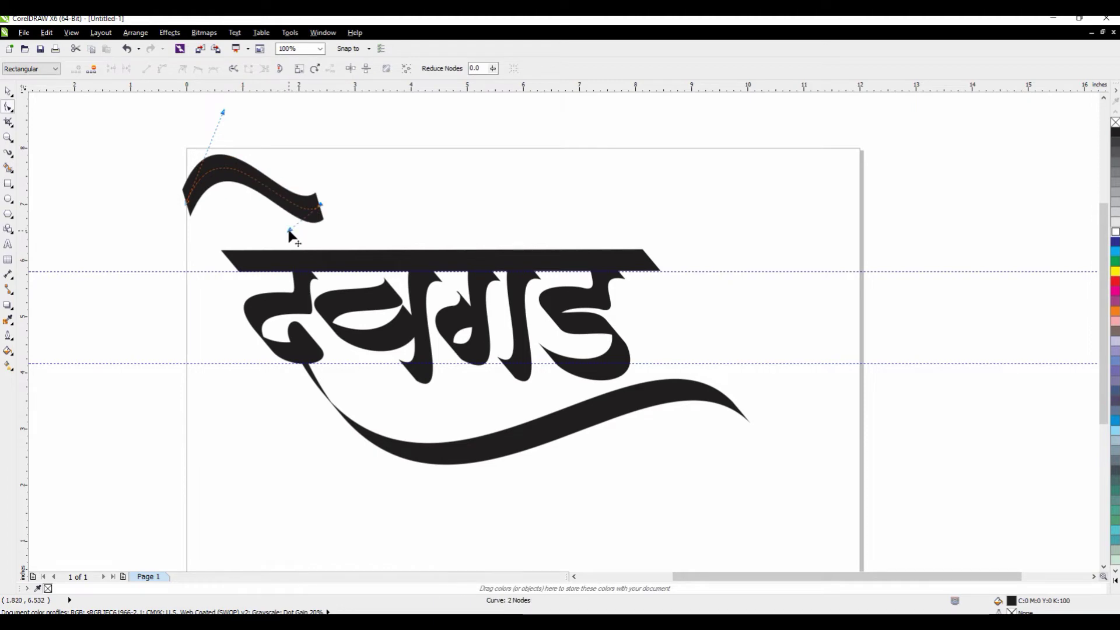
mouse_move(217, 140)
mouse_down()
mouse_move(237, 139)
mouse_move(180, 105)
mouse_up()
Rotate the matra stroke to 299.6 degrees and seat its lower end on the headline above द
click(7, 92)
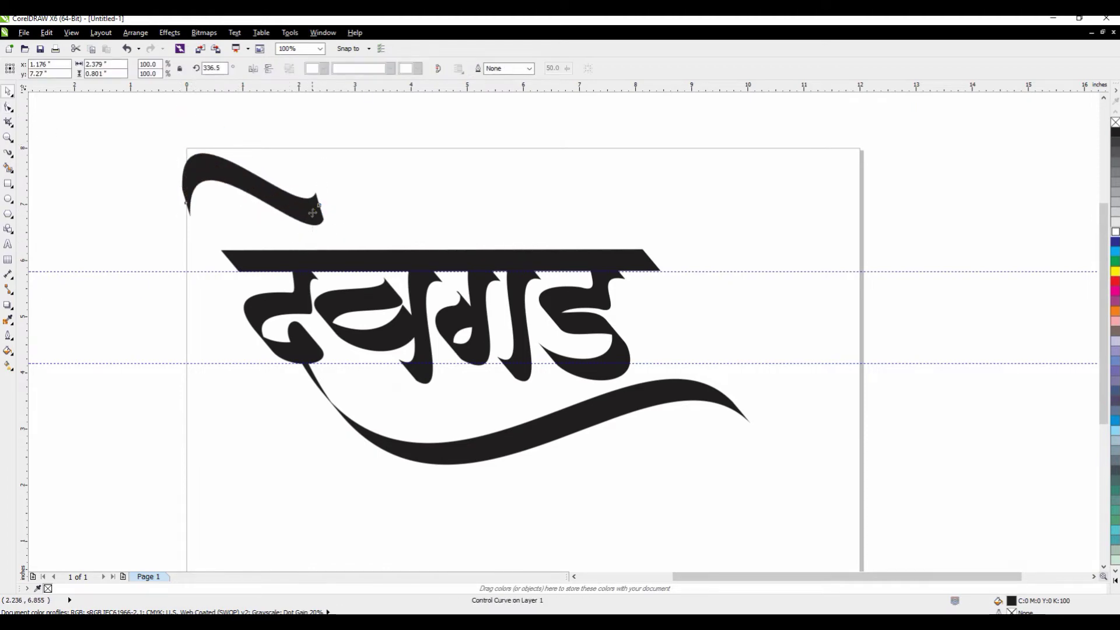
click(313, 210)
mouse_move(323, 166)
mouse_down()
mouse_move(343, 218)
mouse_move(308, 247)
mouse_up()
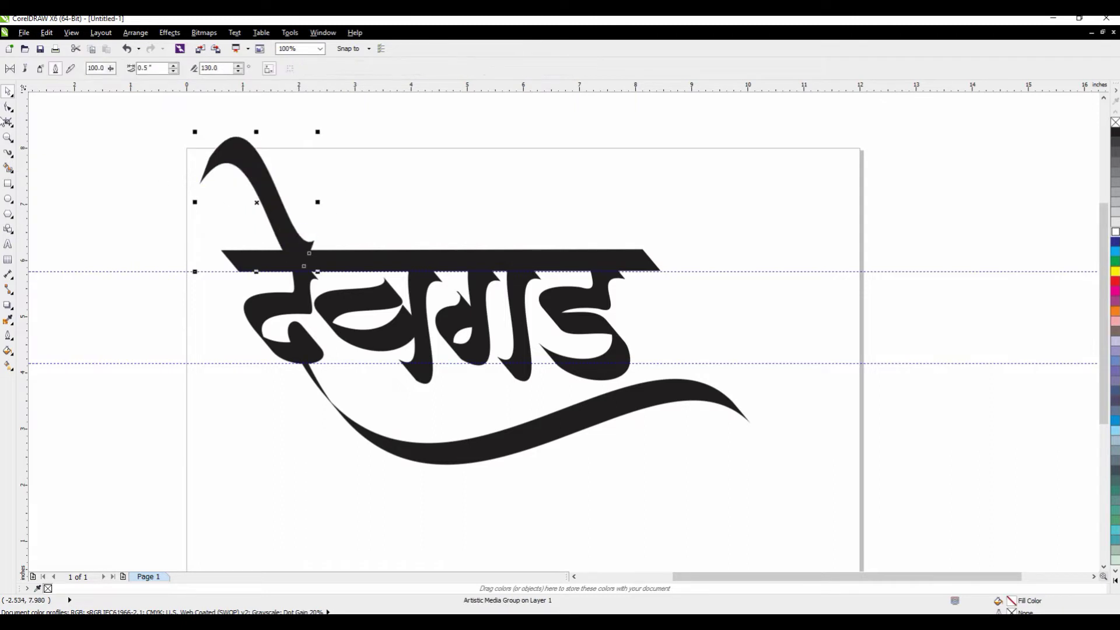
Extend the matra's upper tip outward and flick its lower end up above the headline, smoothing the curve with its handles
click(8, 107)
click(216, 166)
drag(205, 171, 186, 190)
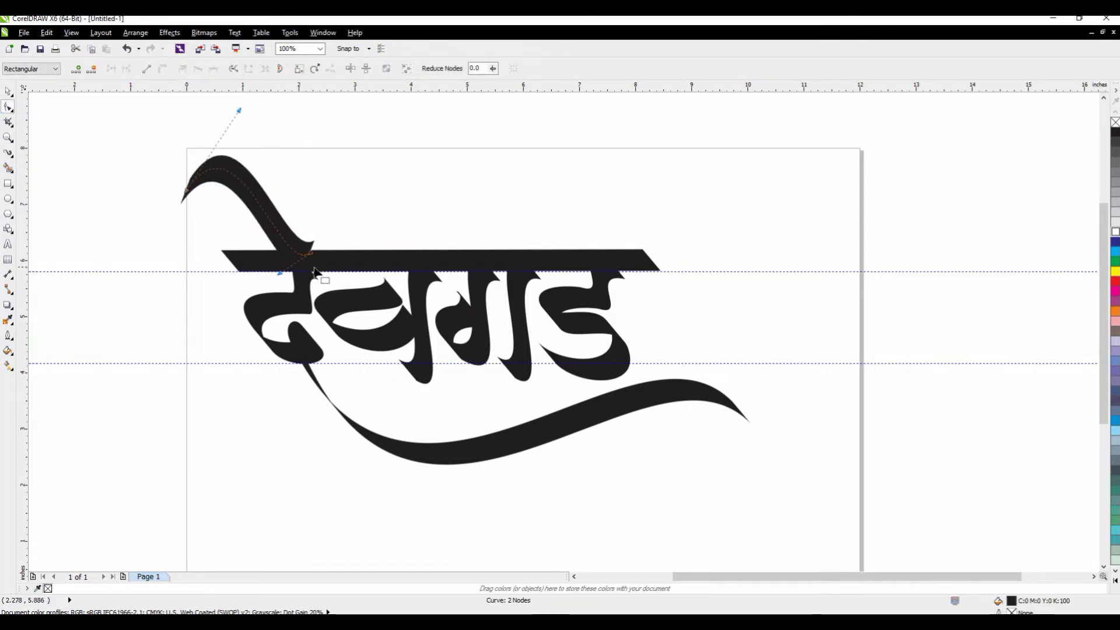
mouse_move(311, 254)
mouse_down()
mouse_move(326, 243)
mouse_move(269, 293)
mouse_move(336, 230)
mouse_up()
mouse_move(280, 283)
mouse_down()
mouse_move(266, 292)
mouse_move(280, 302)
mouse_up()
click(8, 92)
click(484, 163)
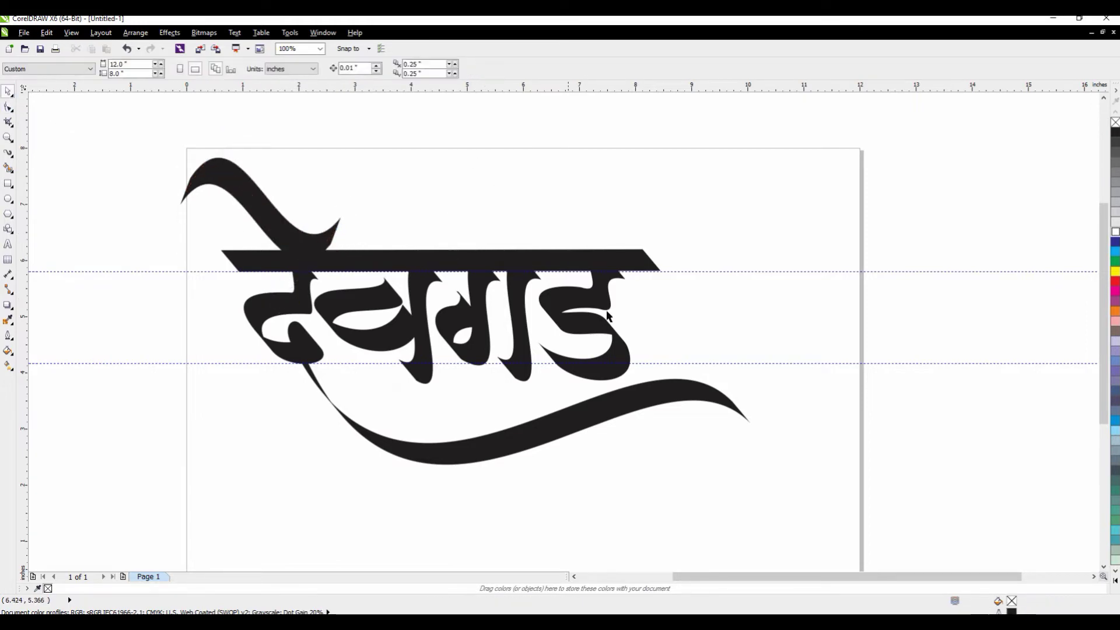
Delete both horizontal guidelines from the lettering
click(706, 271)
key(Delete)
key(Delete)
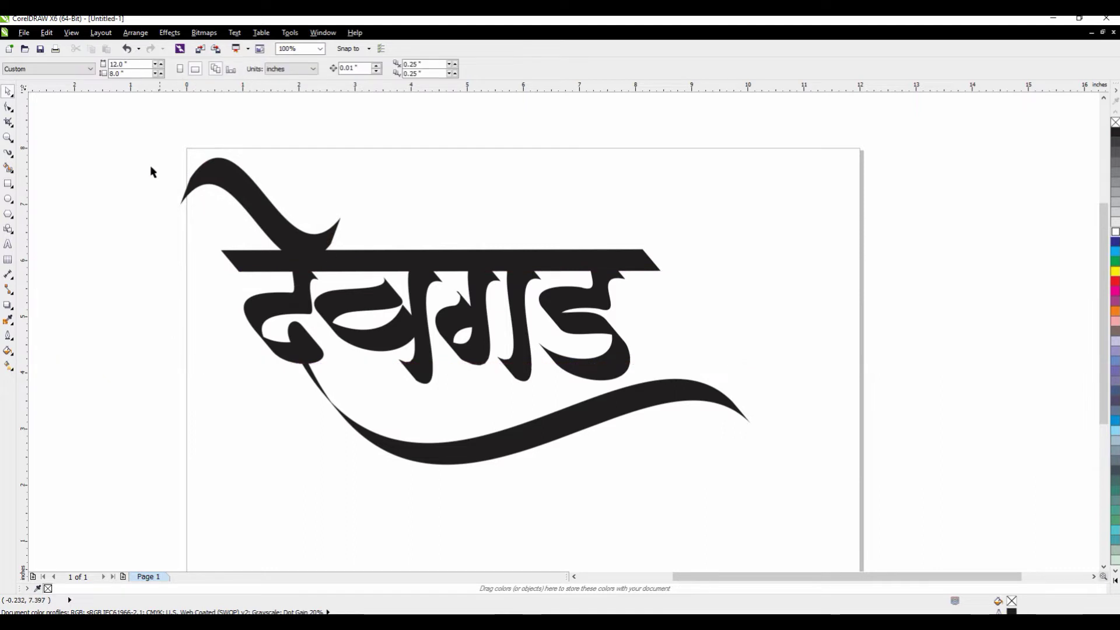
Select the entire lettering and break the calligraphic strokes apart from their control curves
click(182, 175)
drag(132, 112, 819, 516)
click(135, 33)
click(173, 163)
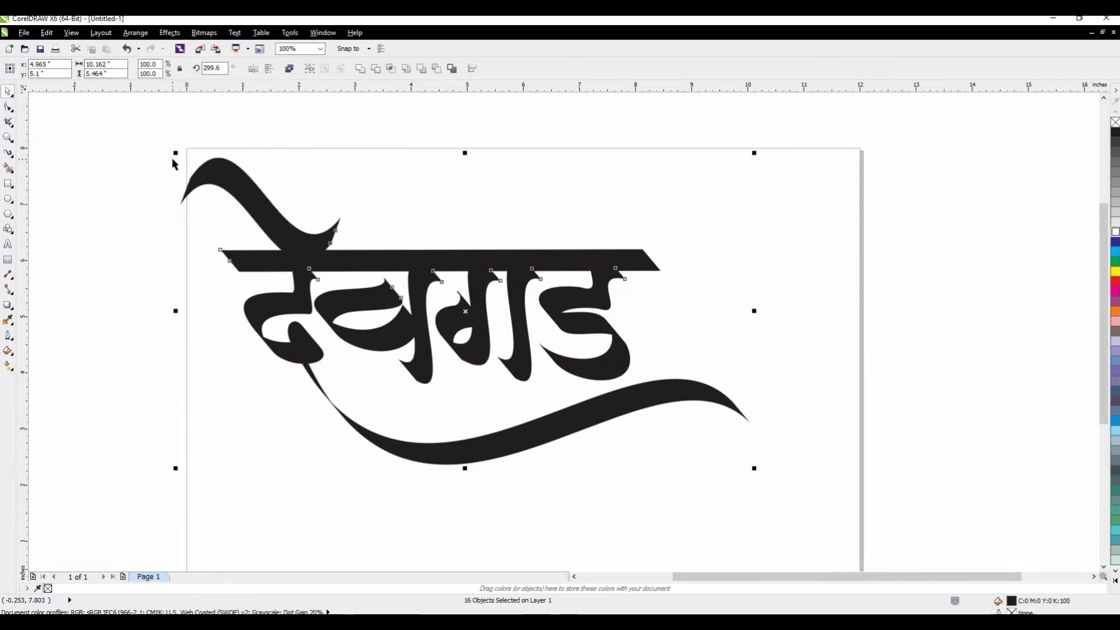
Delete the separated control curves, leaving the filled stroke outlines of the lettering
click(219, 197)
drag(228, 174, 183, 229)
key(Delete)
click(255, 309)
key(Delete)
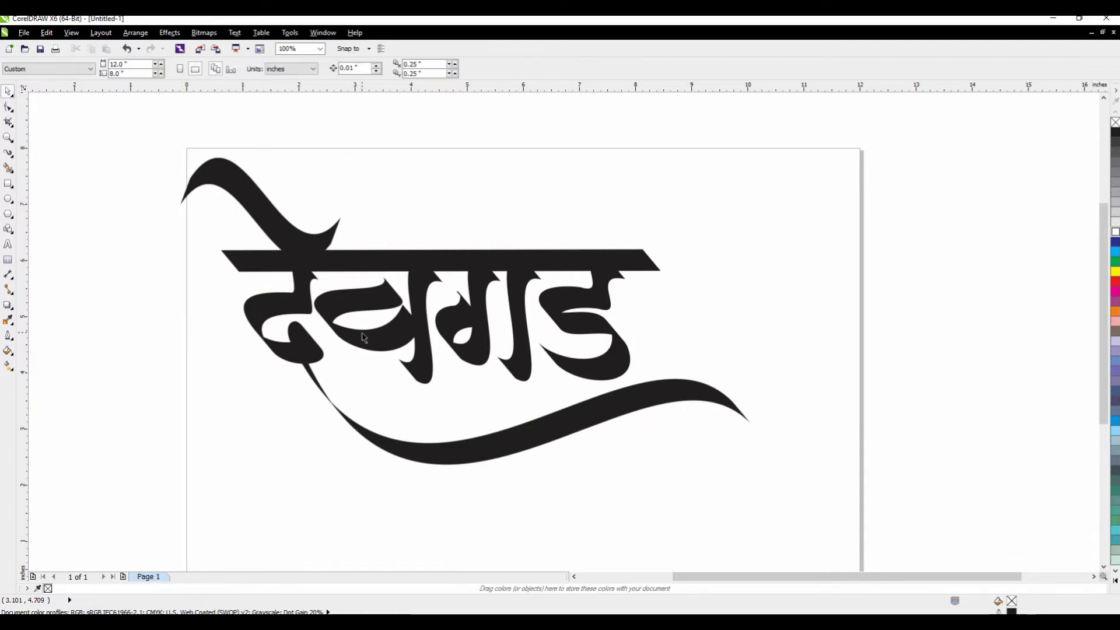
click(474, 355)
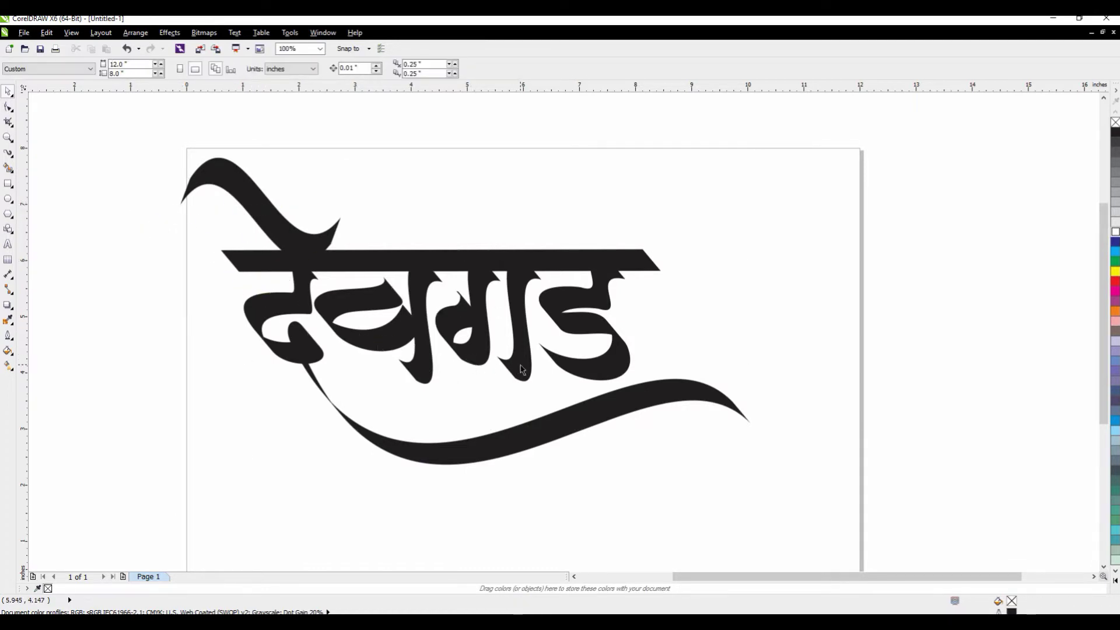
click(607, 370)
key(Delete)
Examine the outline nodes of the matra stroke above द
drag(131, 124, 770, 457)
key(Escape)
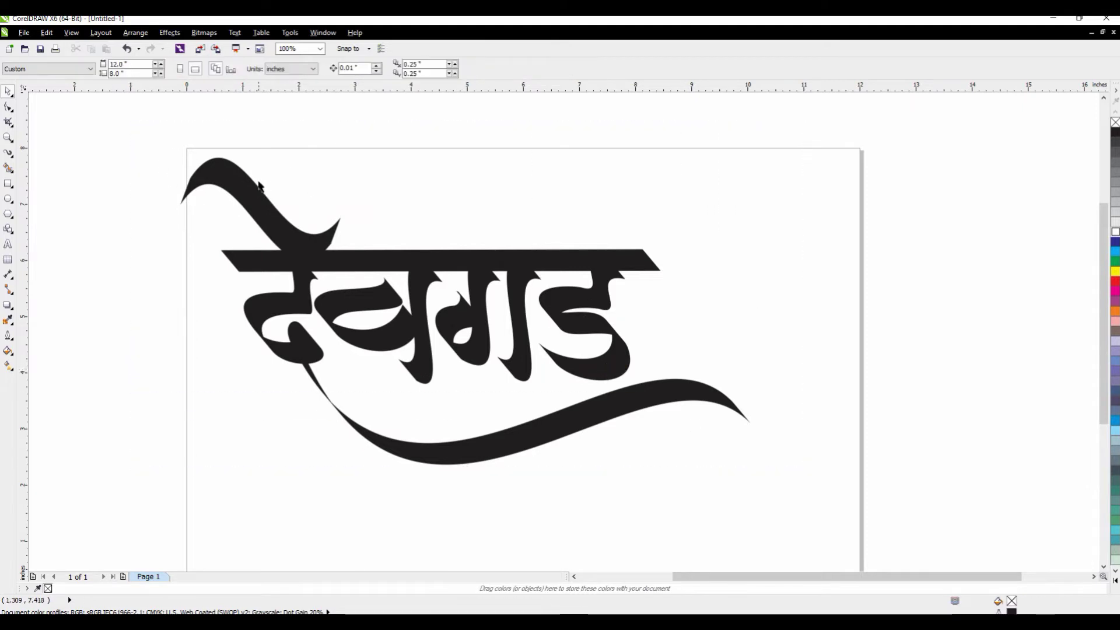
click(242, 191)
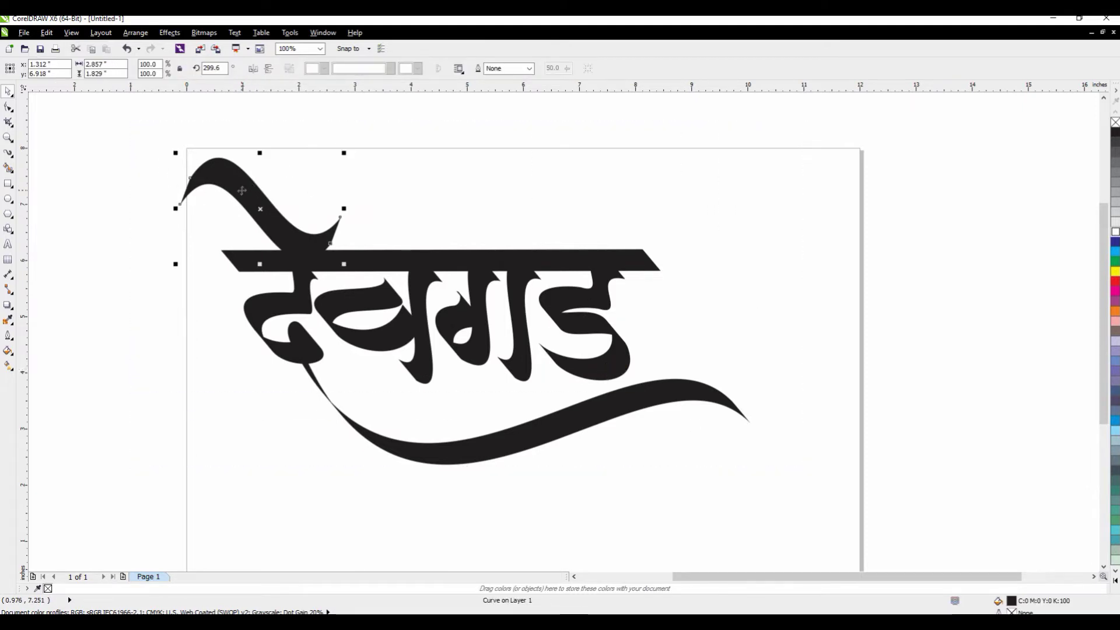
click(8, 107)
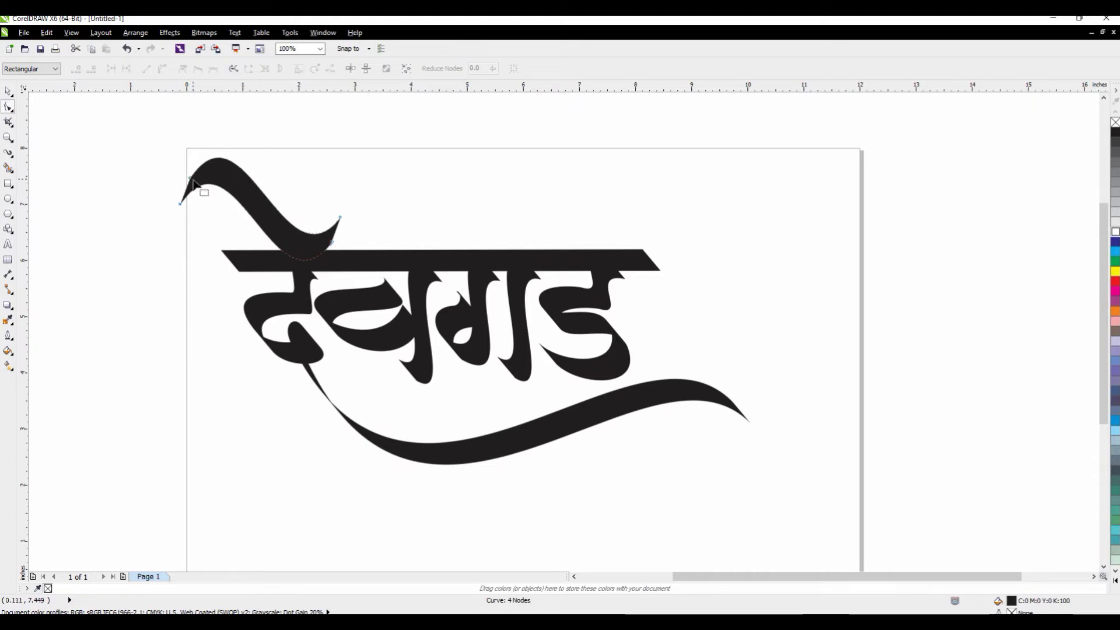
Inspect the outline nodes of the letter ग in the lettering
click(9, 92)
drag(134, 120, 851, 513)
click(676, 230)
click(481, 349)
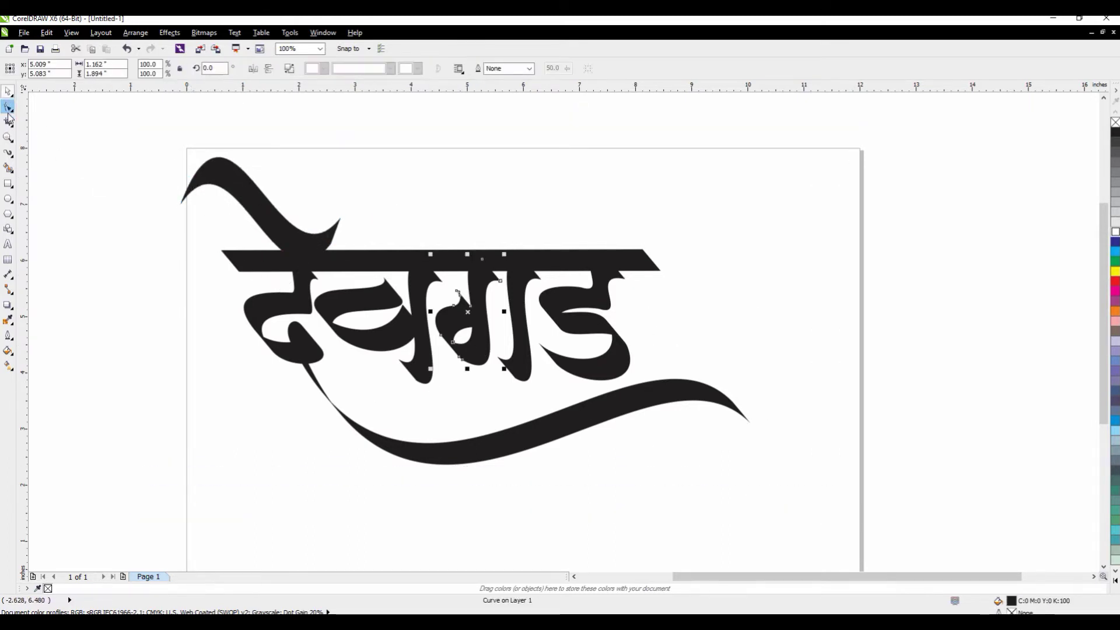
click(8, 107)
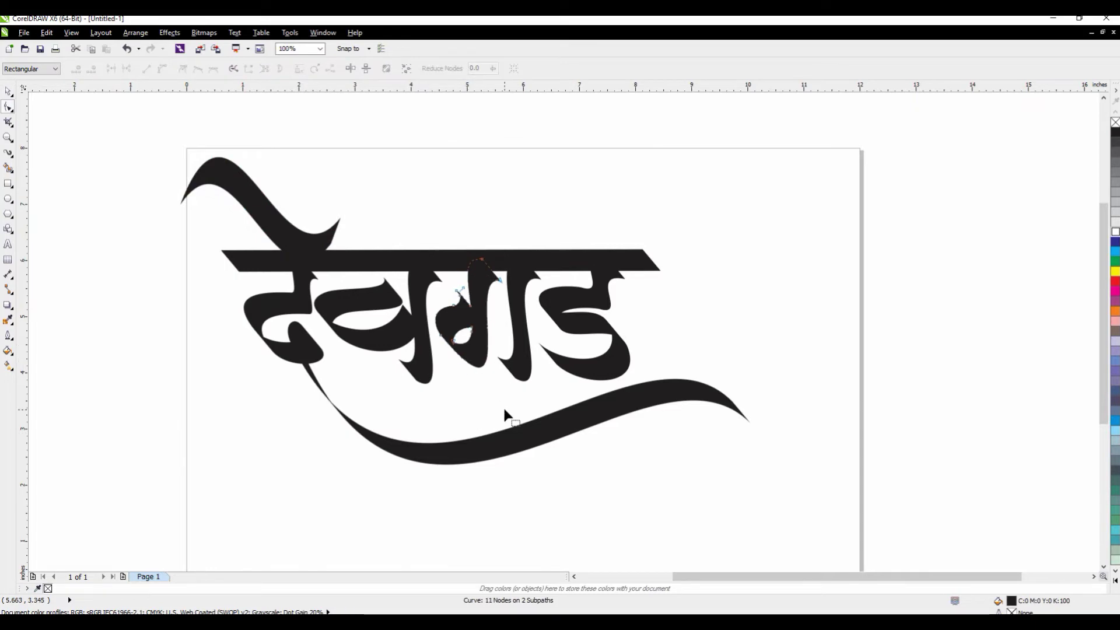
drag(652, 426, 785, 473)
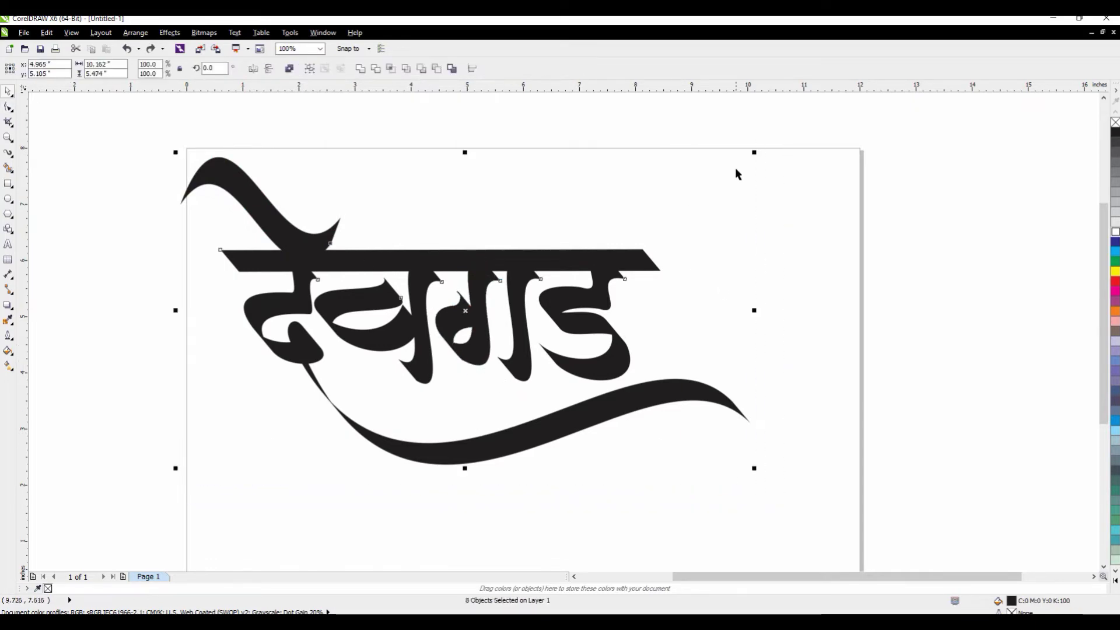
Scale the whole lettering down to about 5.96 × 3.21 inches and move it as a group toward the page centre
drag(754, 153, 636, 219)
key(ctrl+g)
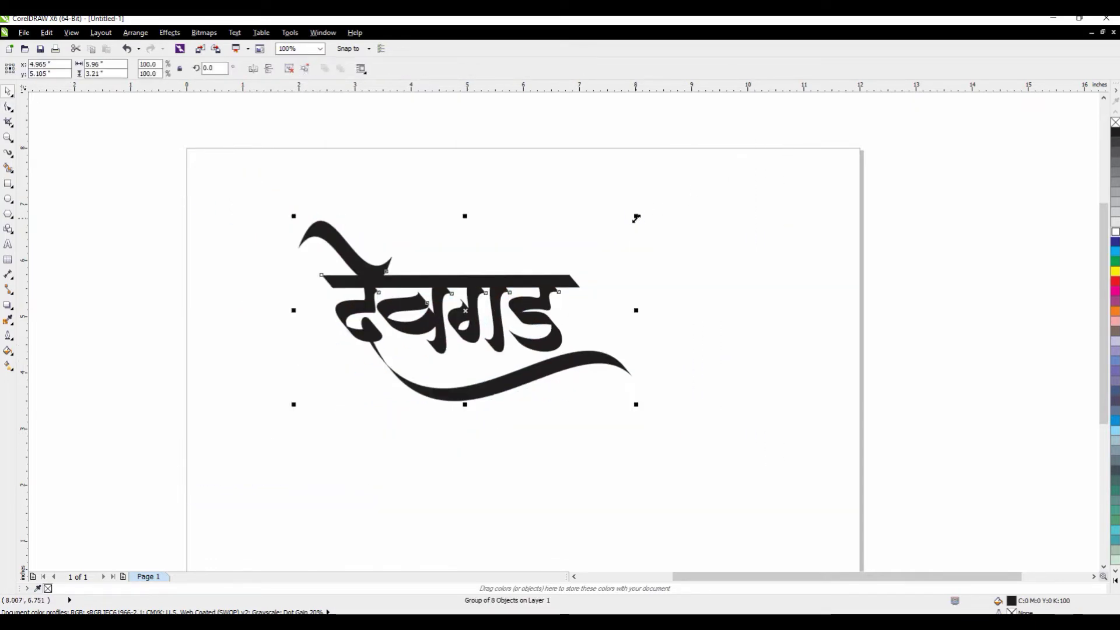
drag(183, 167, 696, 483)
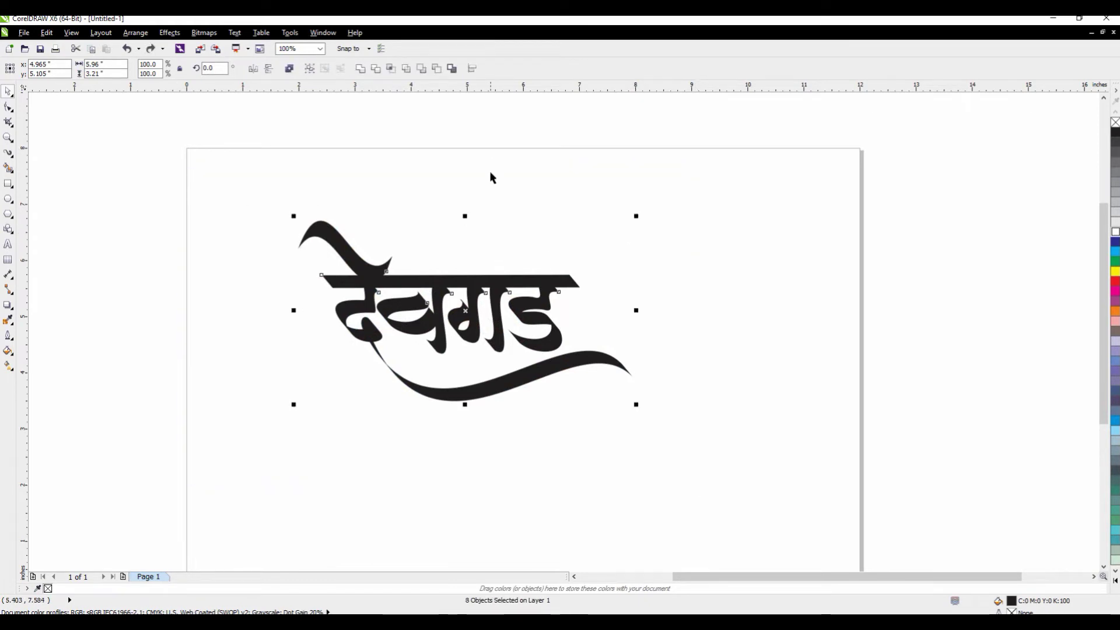
scroll(525, 304, down, 1)
drag(537, 317, 572, 350)
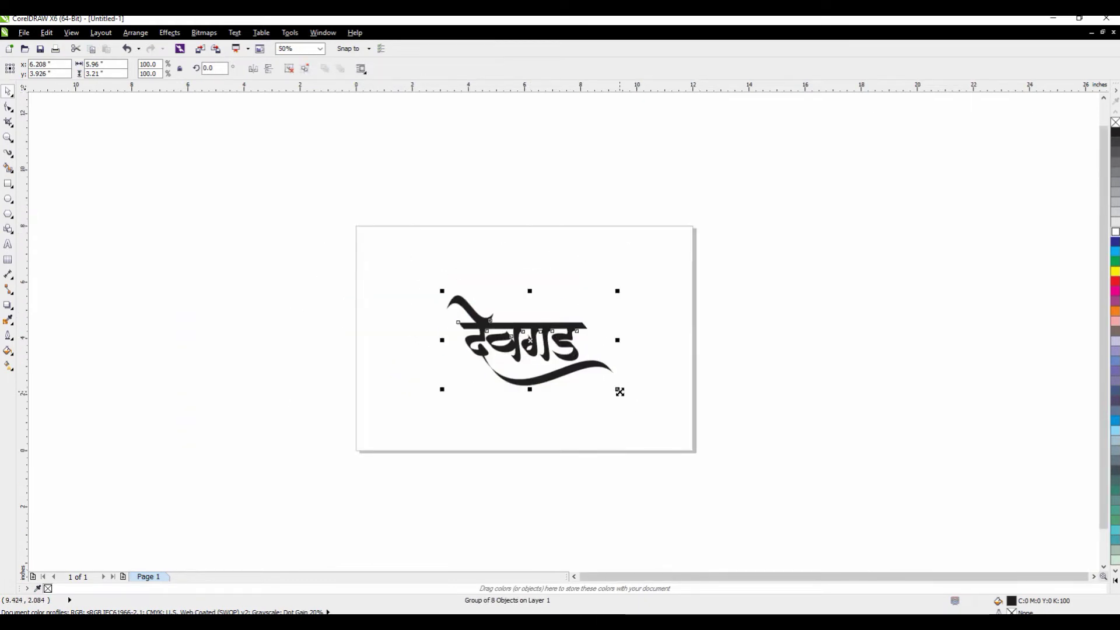
Enlarge the grouped lettering evenly to about 8.307 × 4.475 inches
drag(619, 390, 656, 412)
key(z)
drag(338, 204, 703, 477)
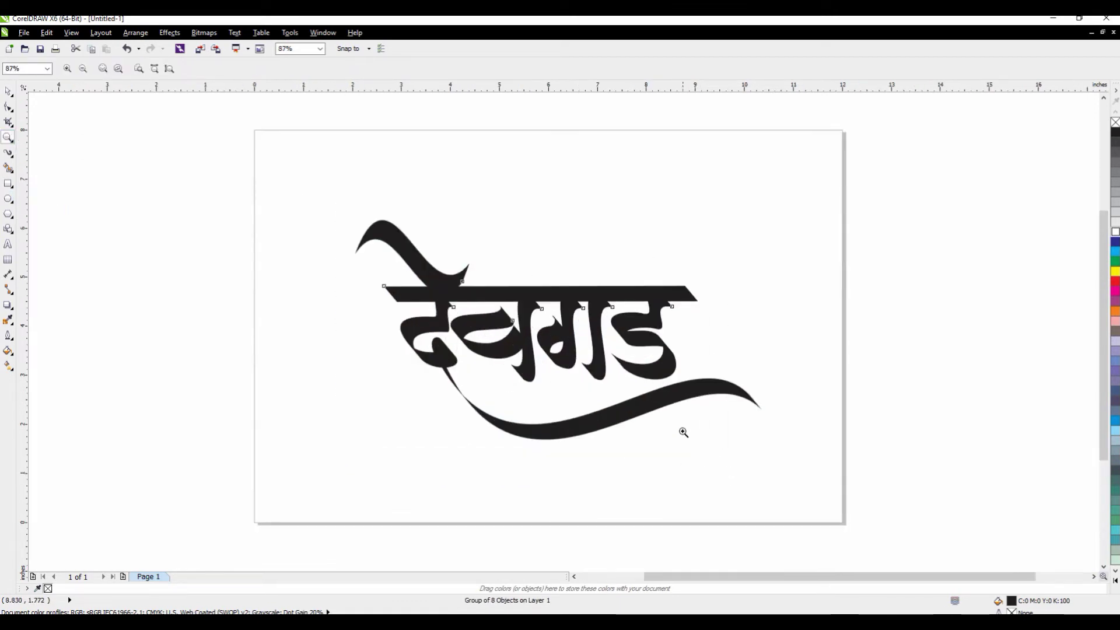
click(13, 93)
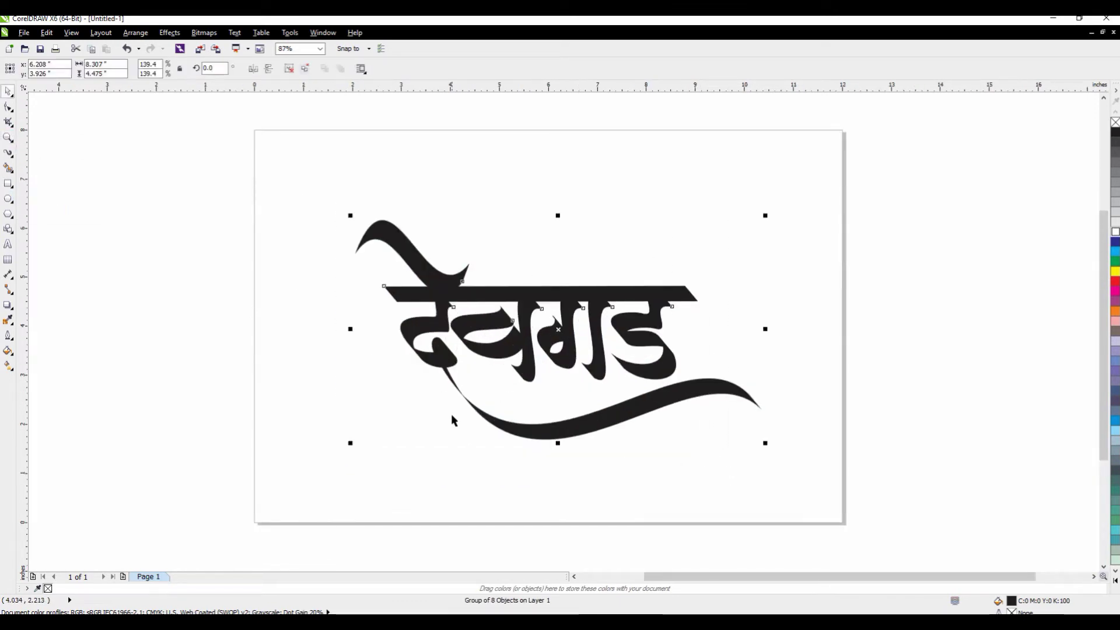
Ungroup the lettering and display the outline nodes of all its strokes at closer range
click(8, 107)
click(467, 406)
double_click(8, 91)
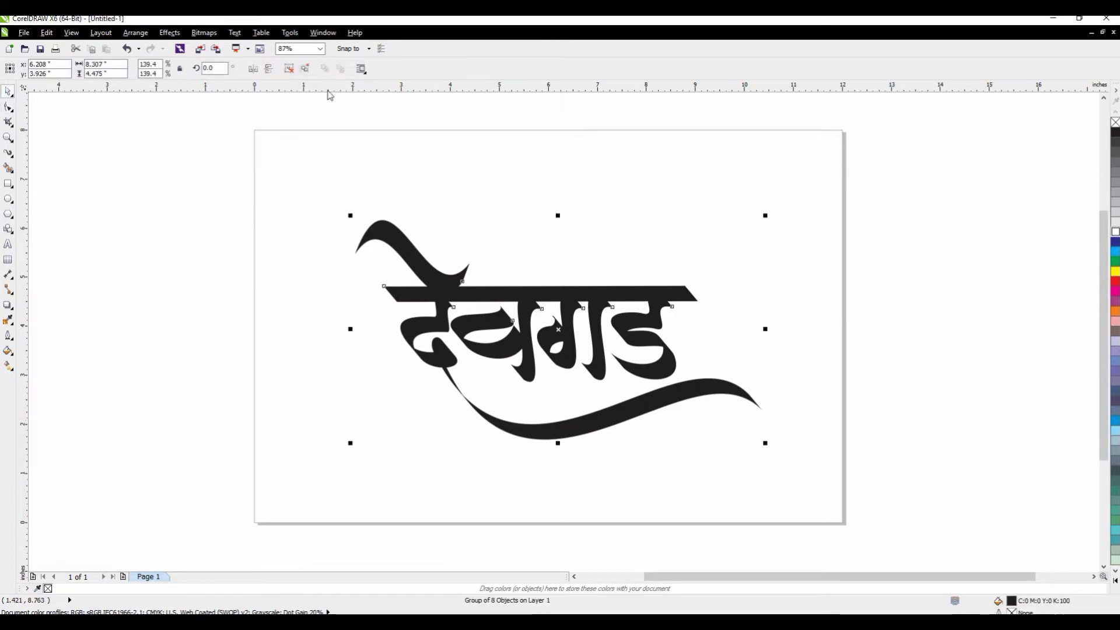
click(8, 137)
drag(277, 189, 628, 425)
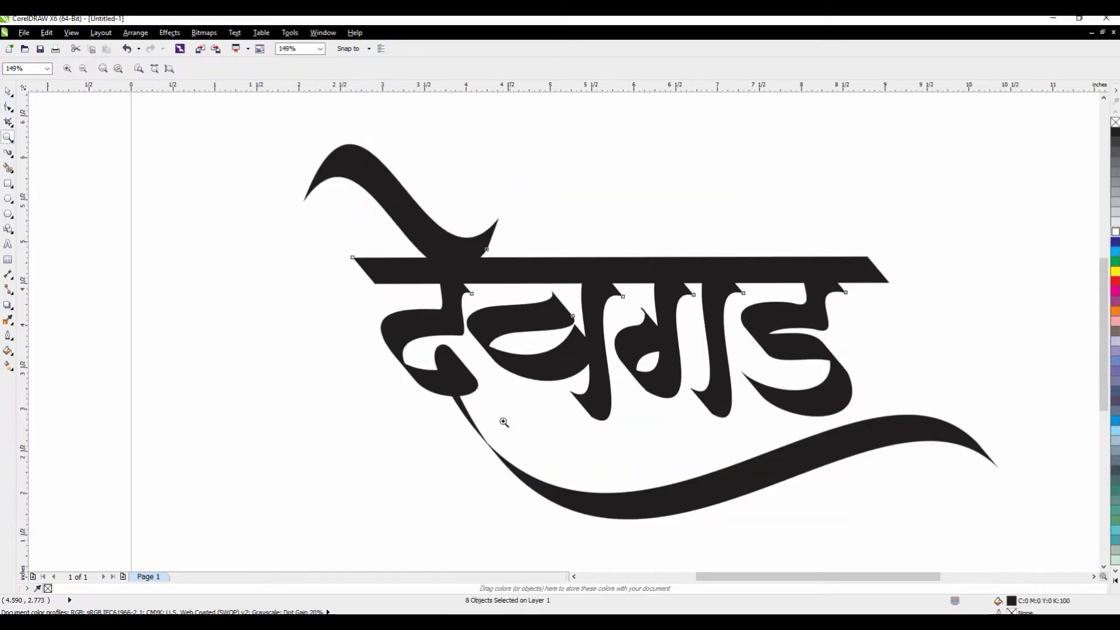
click(8, 106)
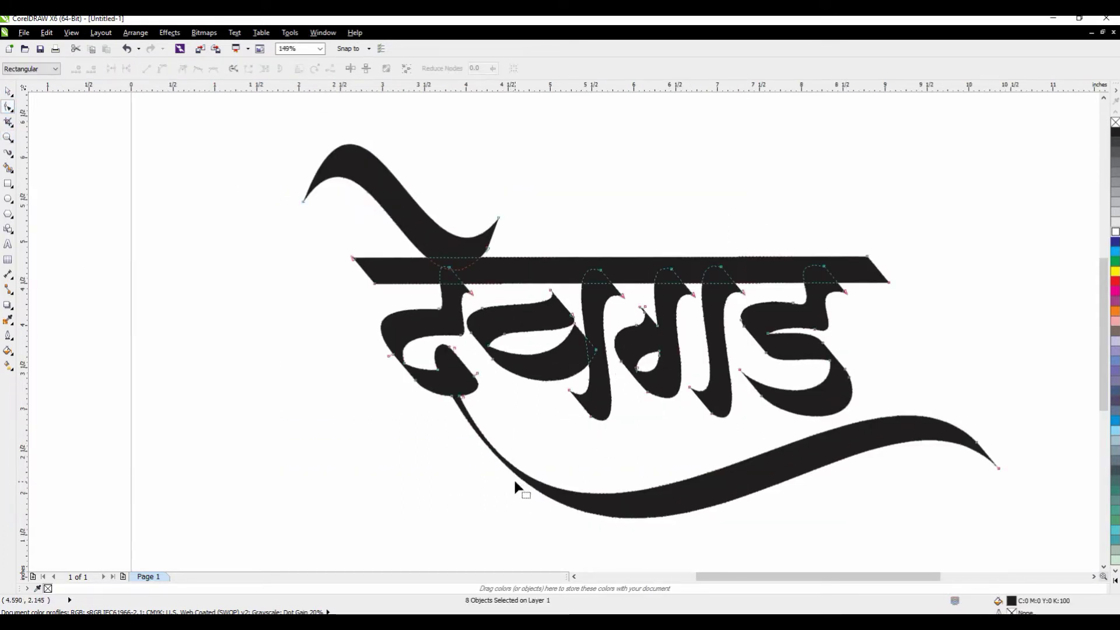
Weld all the lettering strokes into one curve and scale it down to about 81.7%
scroll(471, 442, down, 2)
click(8, 92)
drag(222, 250, 793, 525)
click(360, 68)
drag(742, 292, 707, 307)
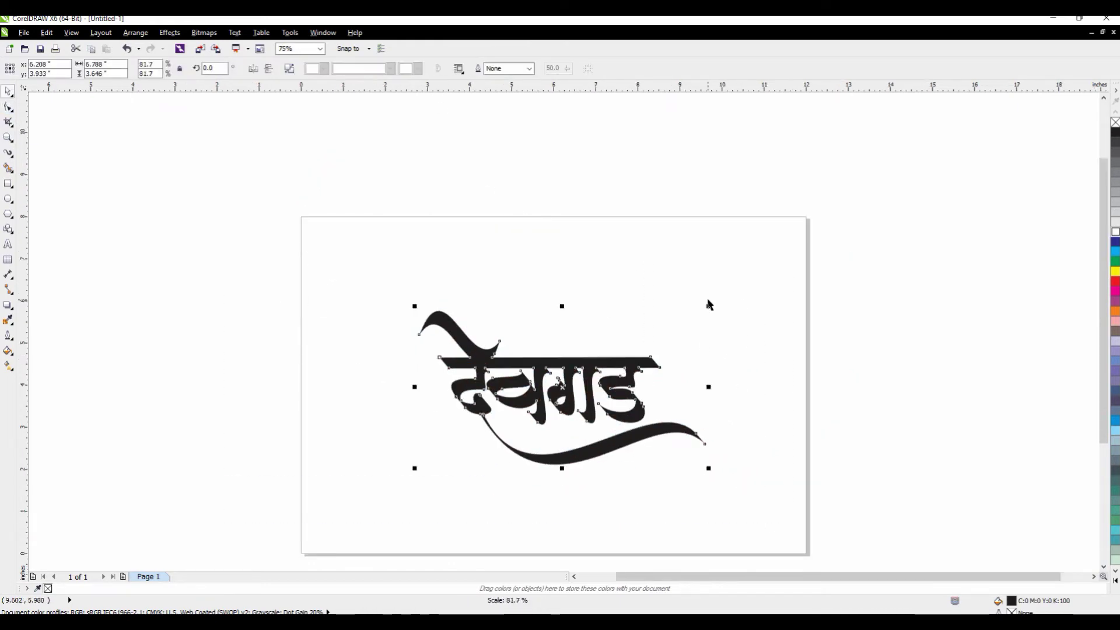
click(106, 302)
Add a page-sized background rectangle and give it a two-colour radial fountain fill from black to bright blue
double_click(8, 185)
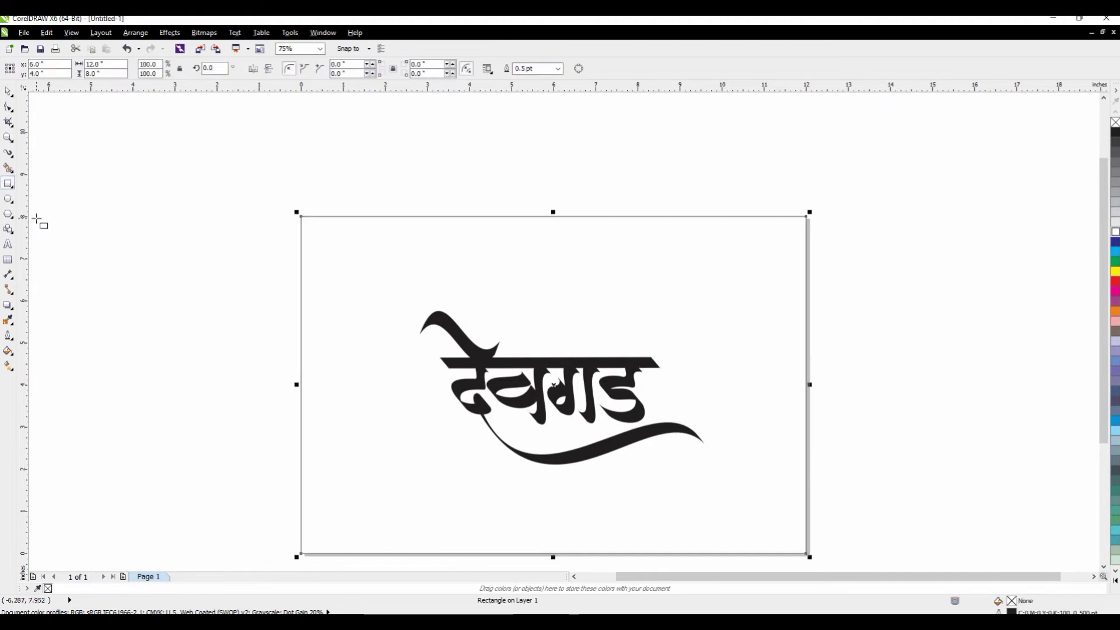
click(6, 307)
click(8, 350)
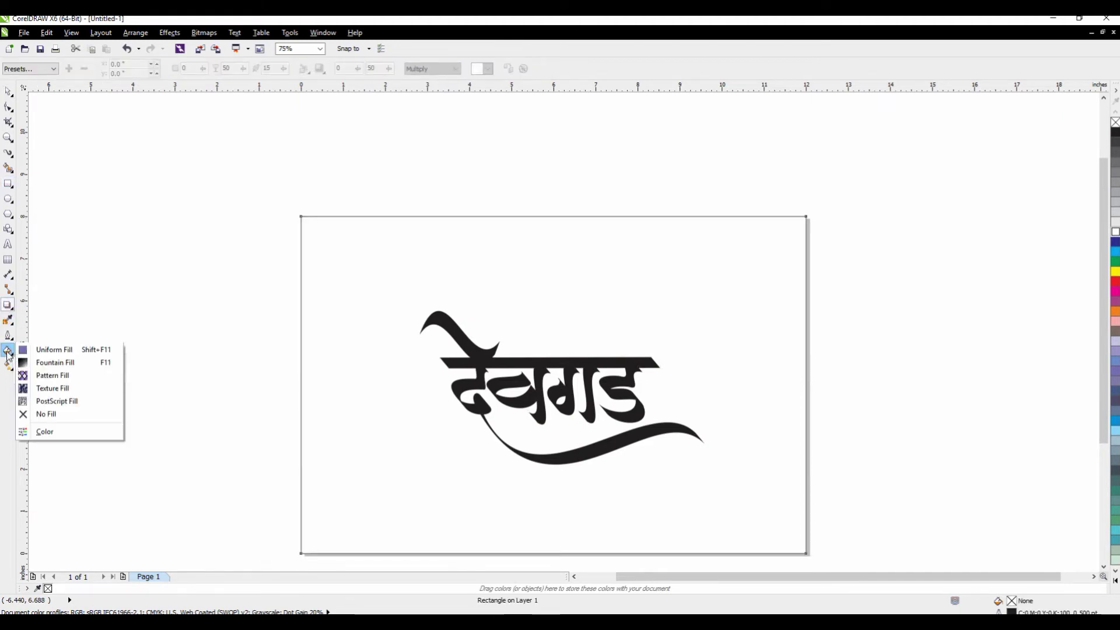
click(49, 363)
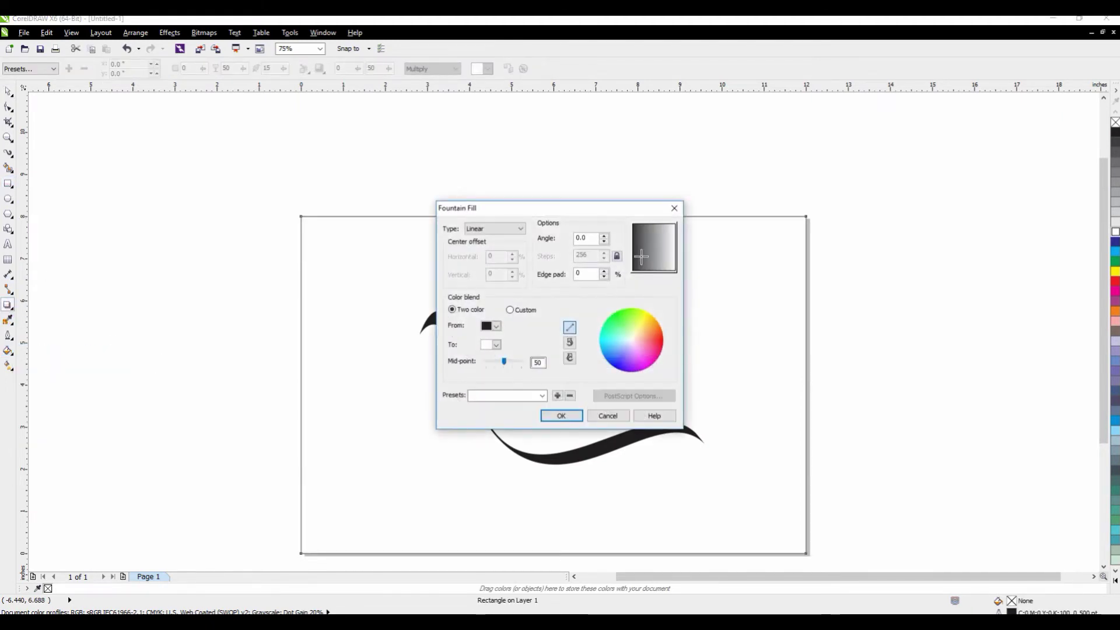
click(487, 229)
click(478, 246)
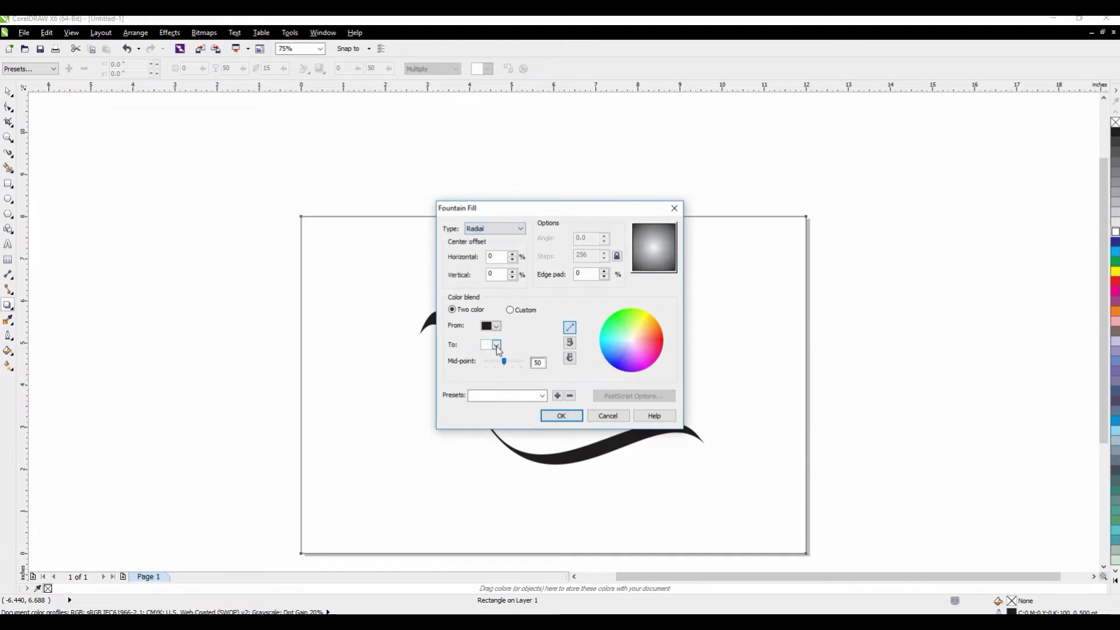
click(497, 346)
click(492, 367)
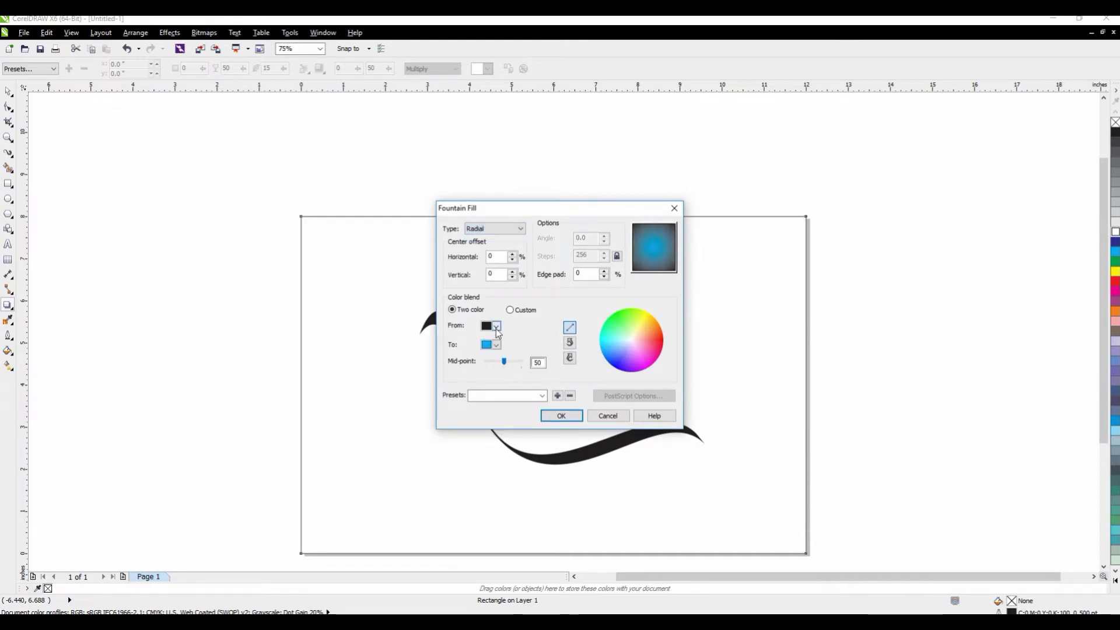
click(497, 328)
click(512, 398)
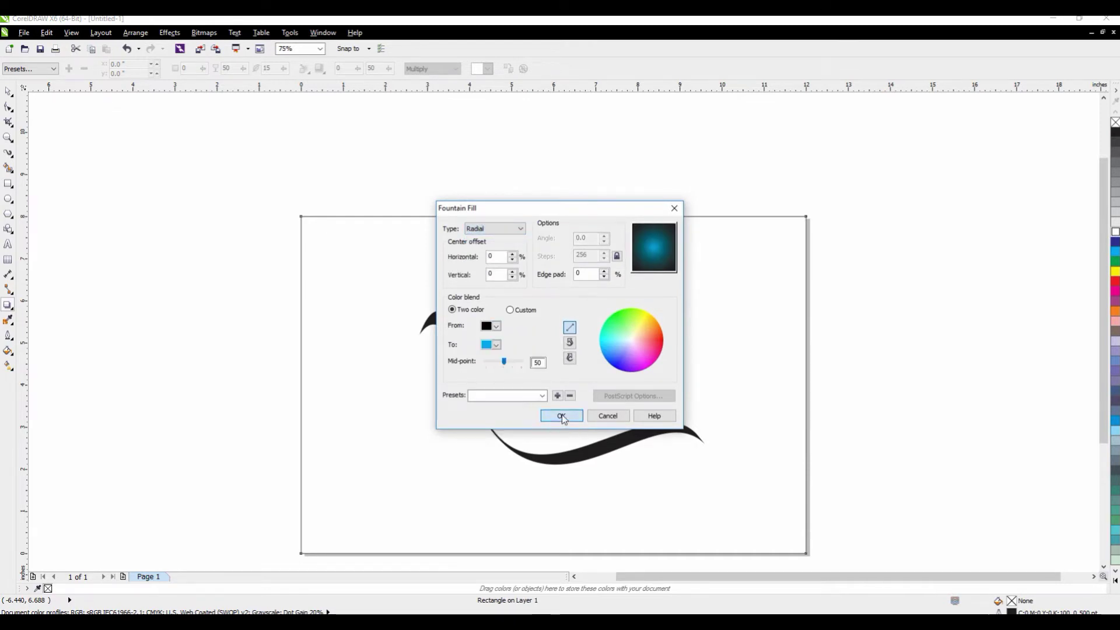
click(561, 416)
Draw a circle about 5.1 inches wide over the lettering, filled C:100 M:20 Y:0 K:0 and without an outline
click(9, 92)
click(637, 412)
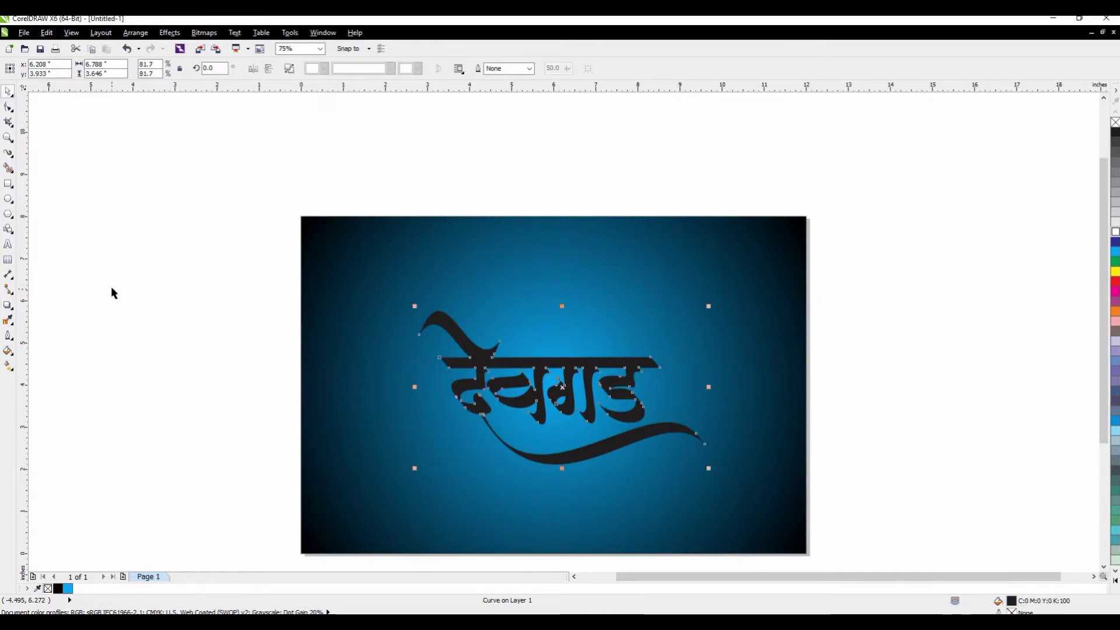
click(8, 199)
drag(464, 282, 687, 470)
click(1115, 431)
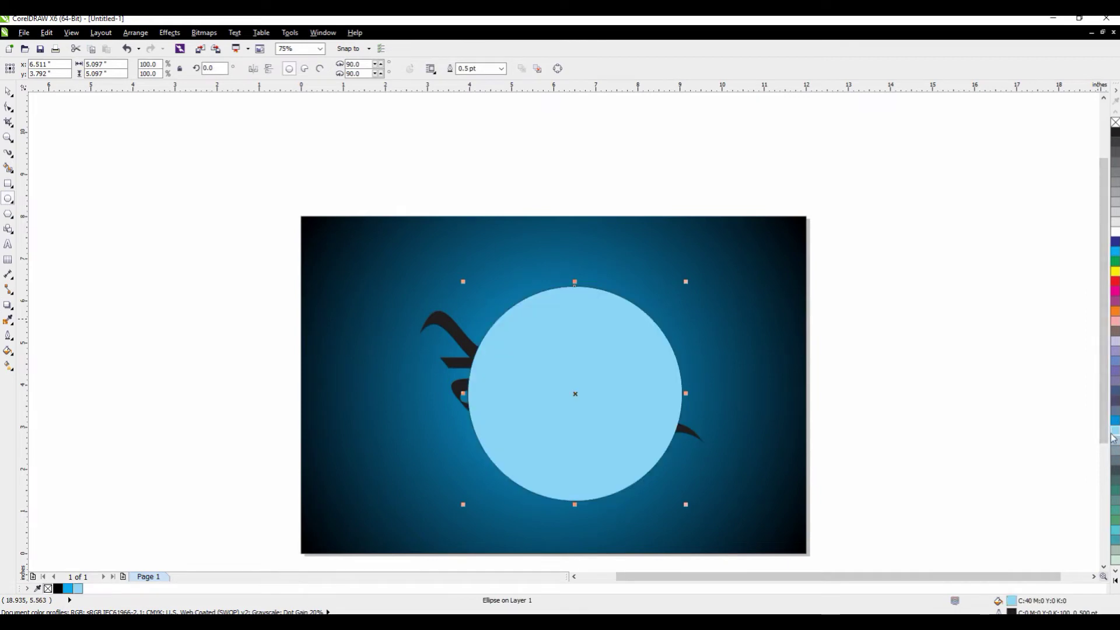
click(1115, 421)
right_click(1115, 123)
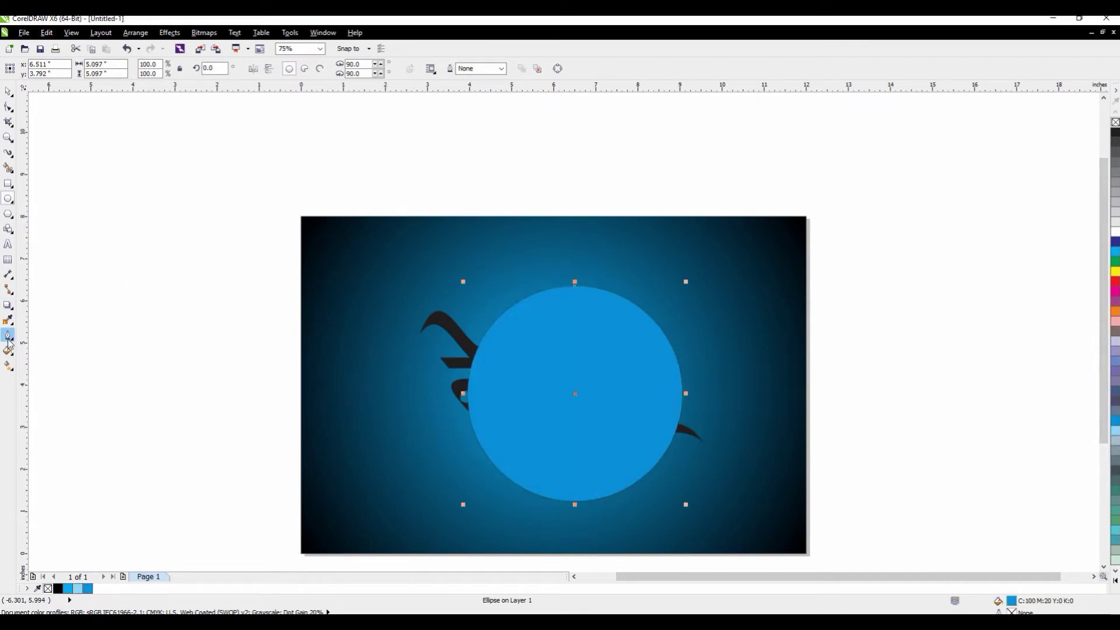
Fade the circle from top to bottom with a linear transparency, midpoint shifted upward, and tint its fill a lighter blue
click(8, 304)
click(47, 380)
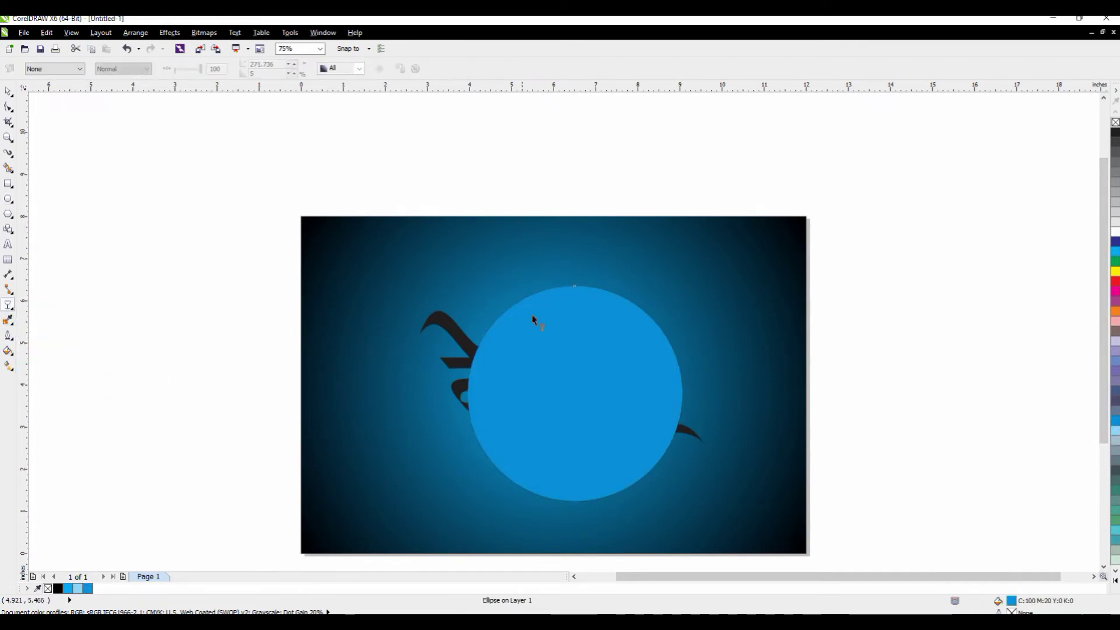
drag(576, 279, 573, 438)
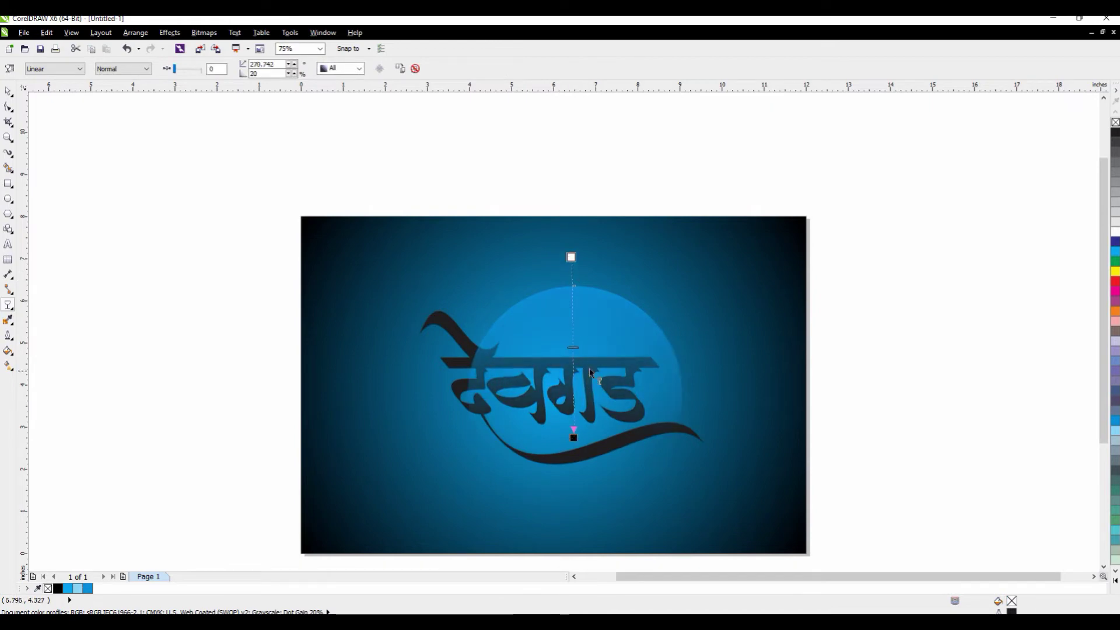
drag(573, 331, 572, 309)
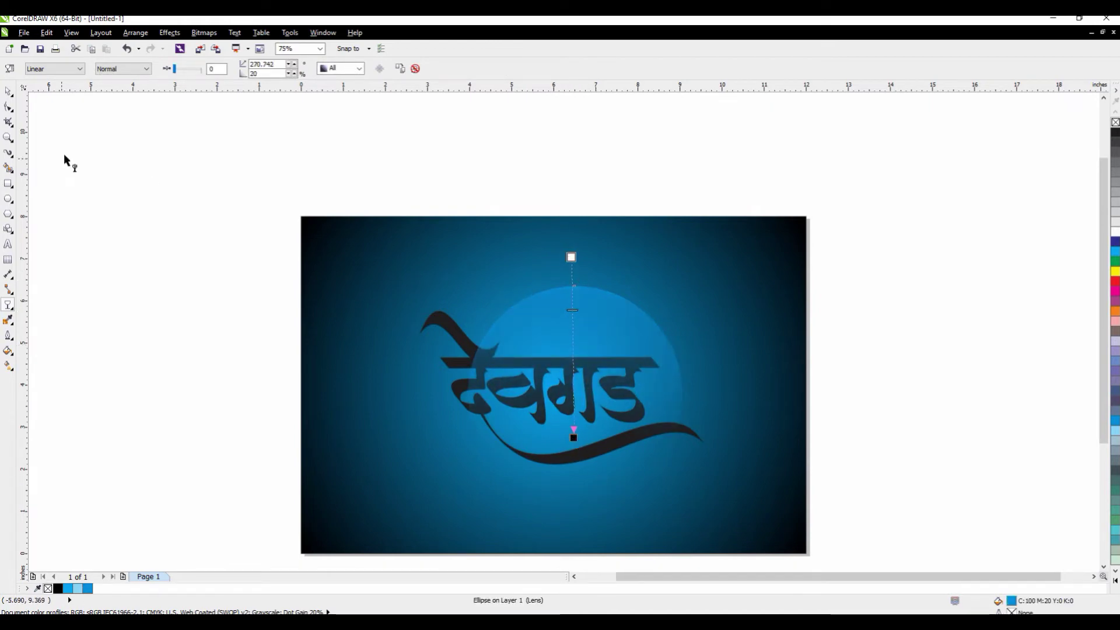
key(space)
drag(1115, 251, 1059, 276)
click(834, 220)
Fill the lettering with white and move it to the upper-left part of the page
click(500, 377)
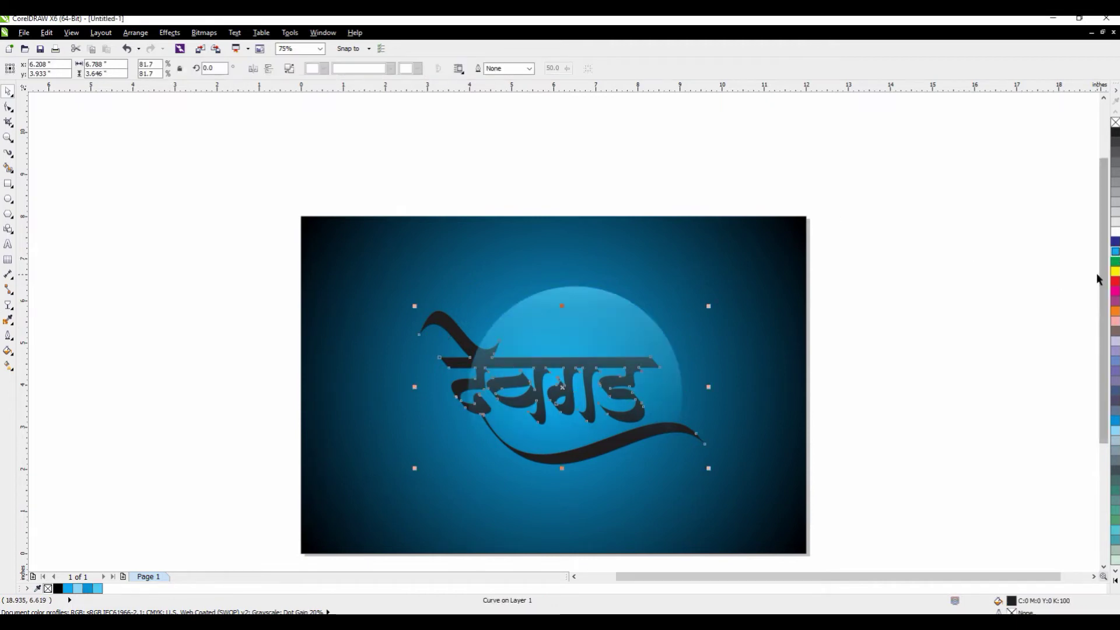
click(1115, 432)
click(1114, 234)
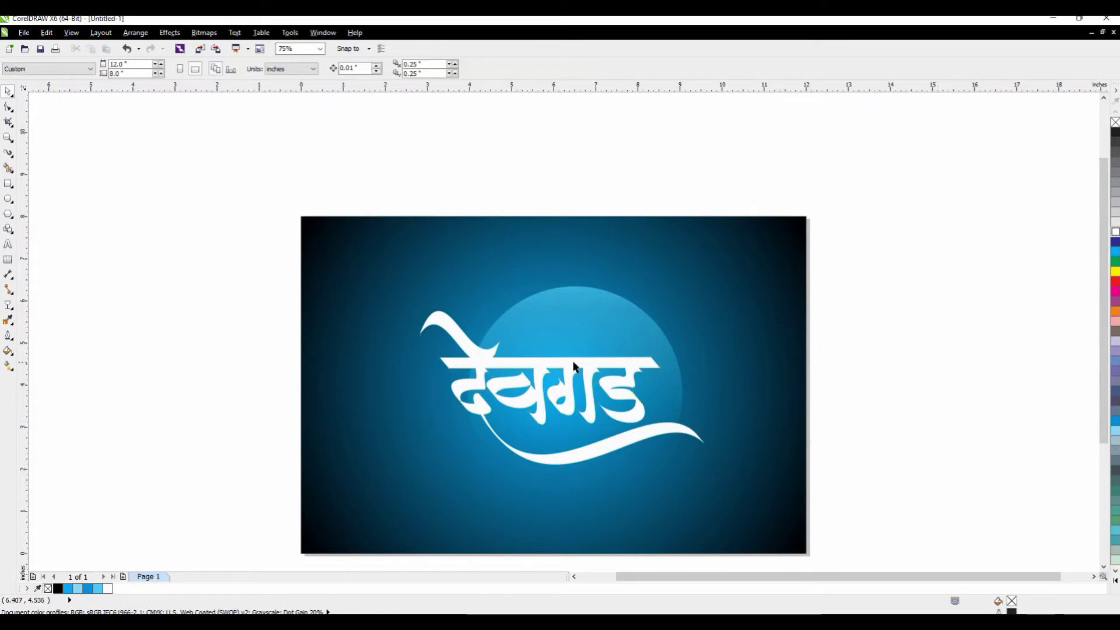
drag(607, 363, 450, 243)
Centre the circle on the page and fill it with pale blue C:40 M:0 Y:0 K:0
click(601, 390)
key(p)
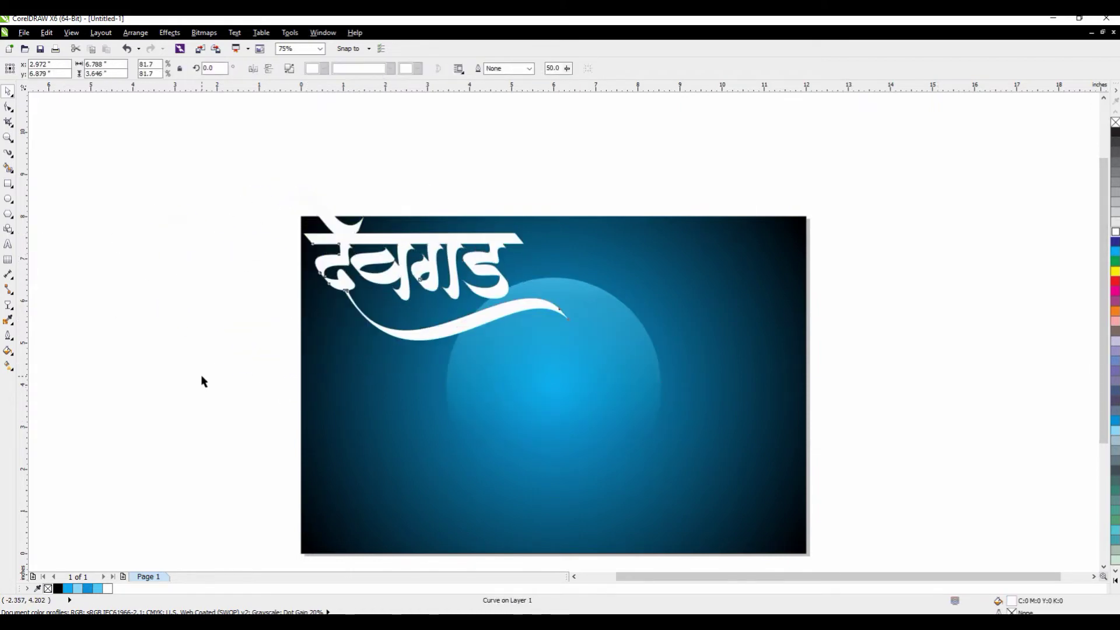
click(604, 357)
click(1116, 432)
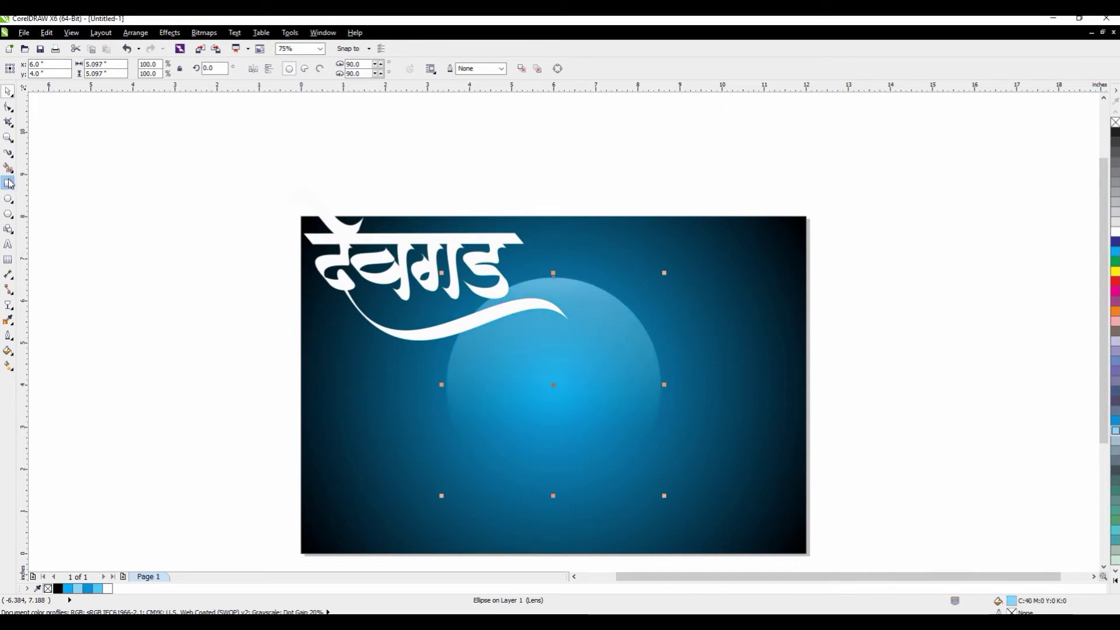
Draw a wavy calligraphic stroke 0.5 inch wide at 130° across the lower circle and delete surplus nodes from it
click(8, 153)
mouse_move(299, 429)
mouse_down()
mouse_move(517, 406)
mouse_move(661, 406)
mouse_up()
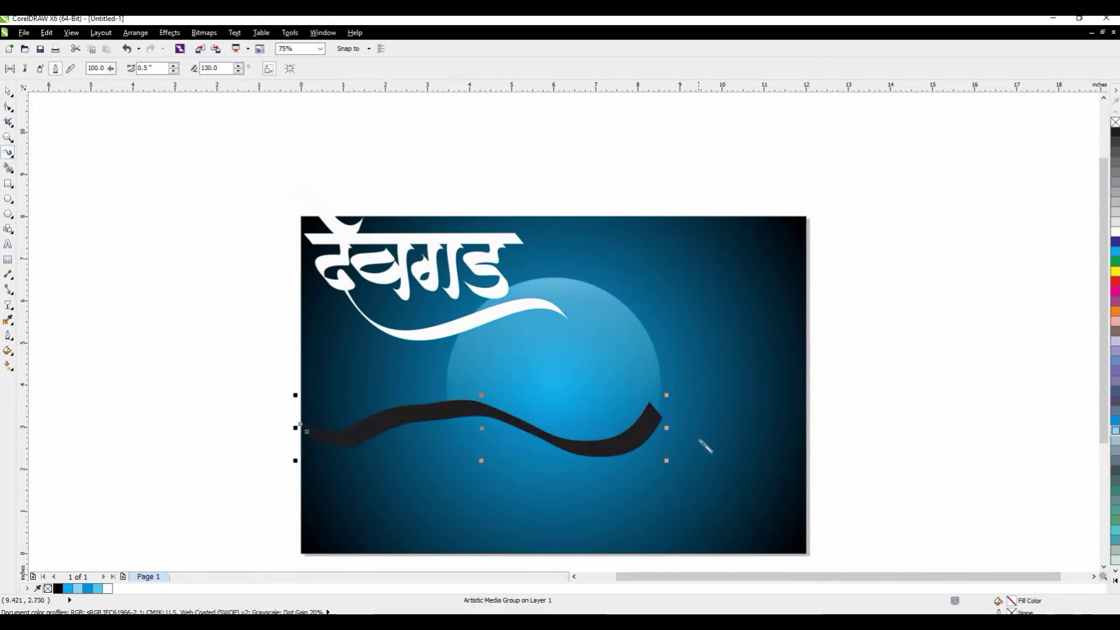
click(8, 107)
click(488, 420)
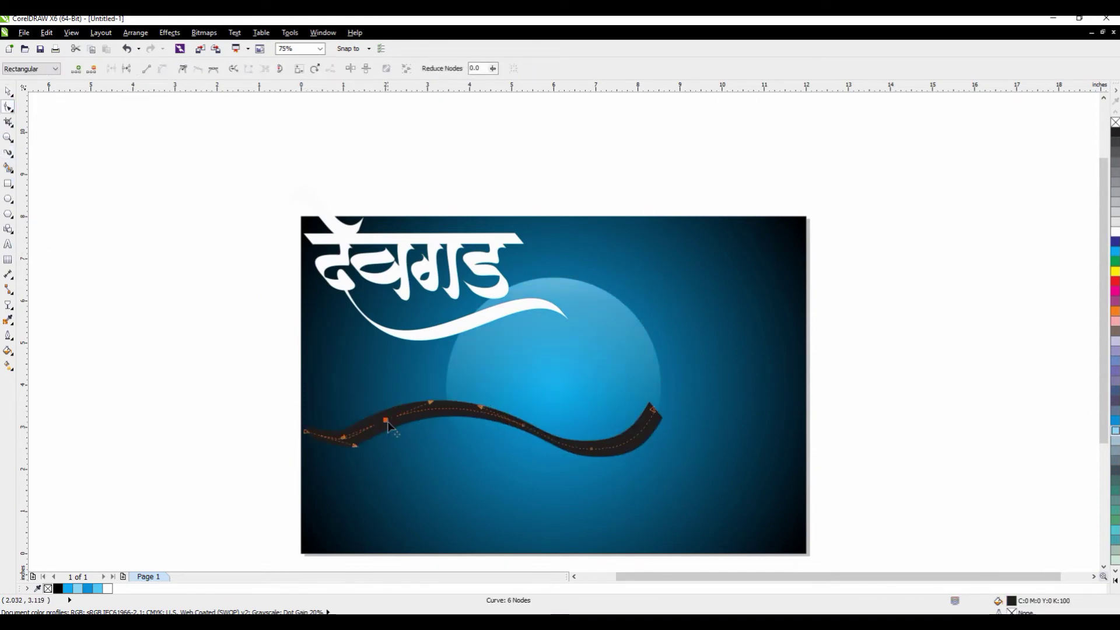
key(Delete)
Stretch the wavy stroke's right end toward the page's right edge and reshape both ends into smooth tapering curves
mouse_move(654, 413)
mouse_down()
mouse_move(681, 421)
mouse_move(659, 407)
mouse_move(772, 396)
mouse_move(762, 392)
mouse_up()
mouse_move(896, 395)
mouse_down()
mouse_move(709, 409)
mouse_move(684, 339)
mouse_move(690, 320)
mouse_up()
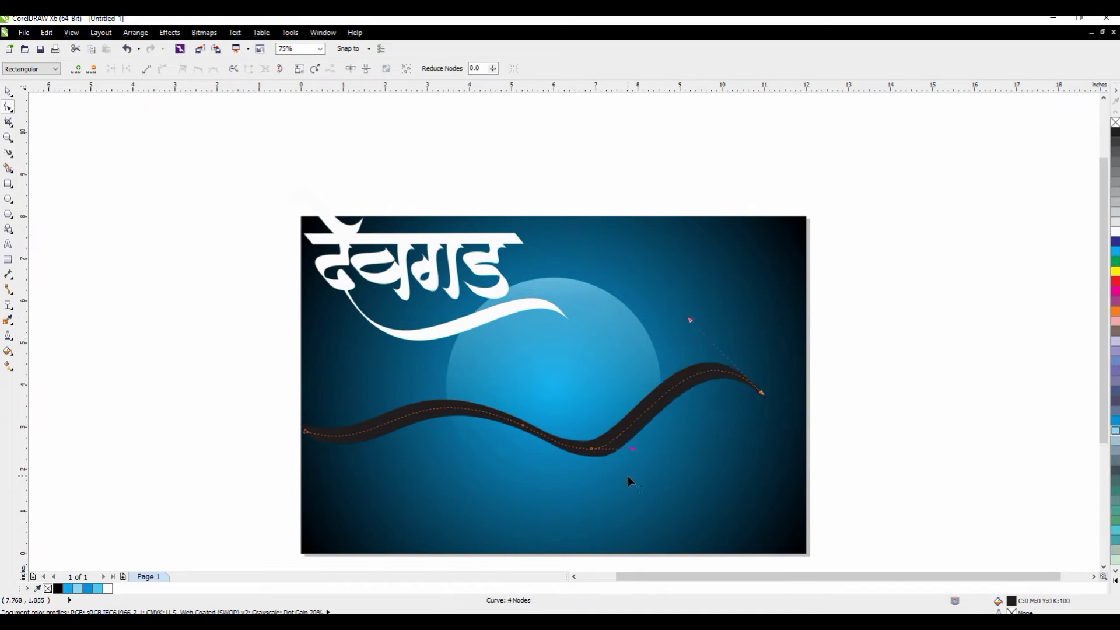
drag(762, 393, 776, 449)
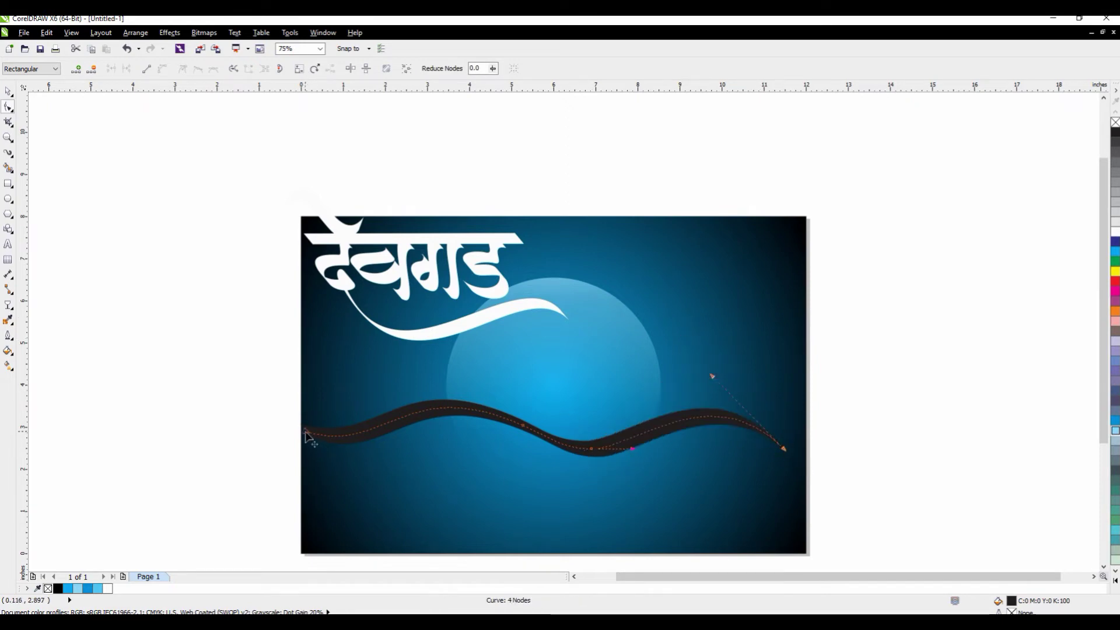
mouse_move(386, 454)
mouse_down()
mouse_move(414, 476)
mouse_move(386, 442)
mouse_move(456, 499)
mouse_up()
drag(305, 431, 318, 400)
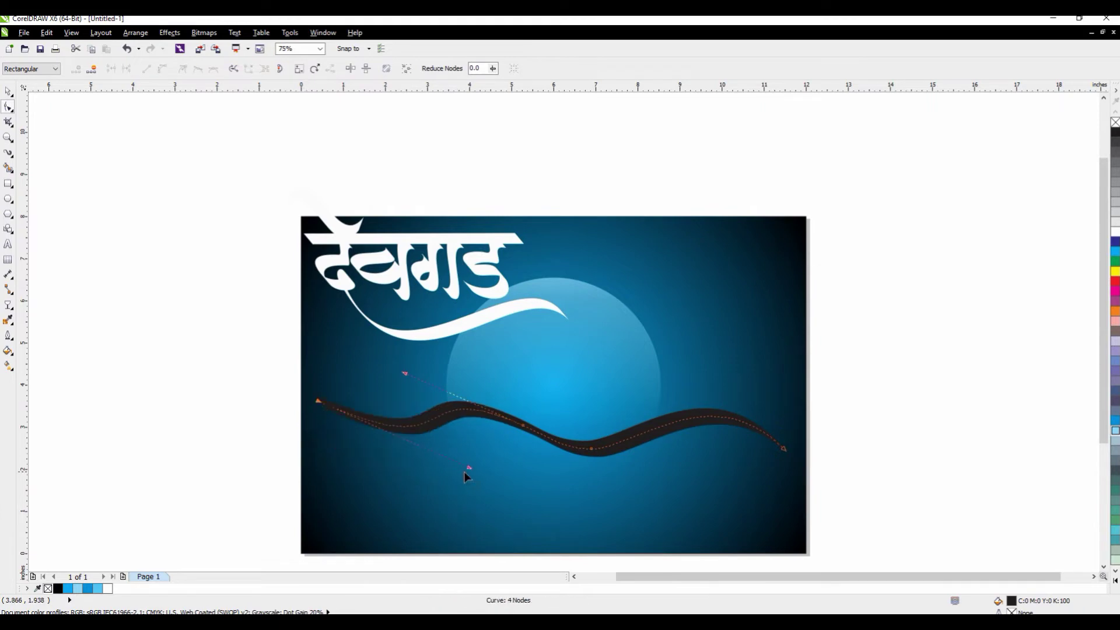
mouse_move(468, 469)
mouse_down()
mouse_move(446, 505)
mouse_move(399, 459)
mouse_move(425, 457)
mouse_move(370, 460)
mouse_up()
Fill the wavy stroke with white and select its control curve
click(1116, 232)
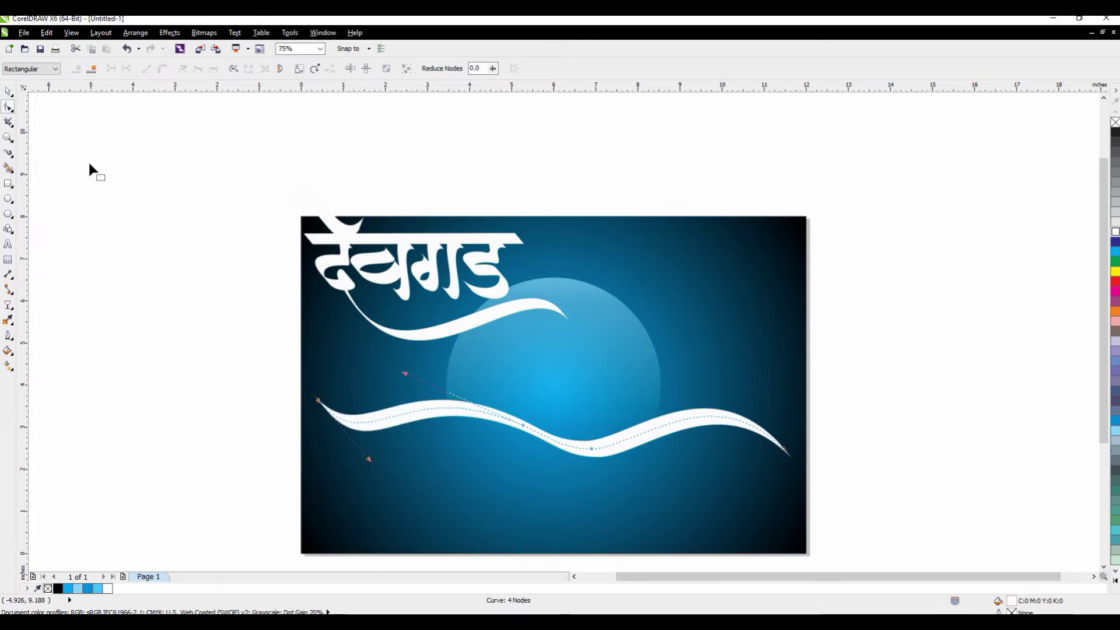
click(10, 93)
click(188, 182)
click(549, 442)
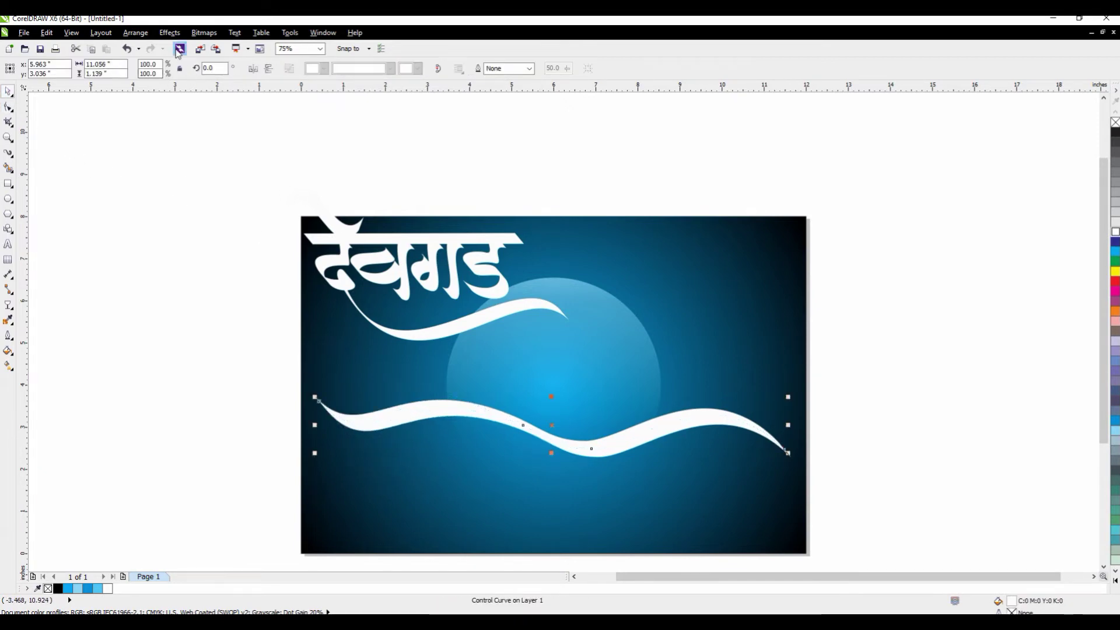
Break the wavy stroke's artistic media group apart and ungroup it to separate the white shape from its control curve
click(139, 35)
click(107, 372)
mouse_move(351, 423)
mouse_down()
mouse_move(345, 440)
mouse_move(395, 407)
mouse_up()
click(138, 32)
click(138, 313)
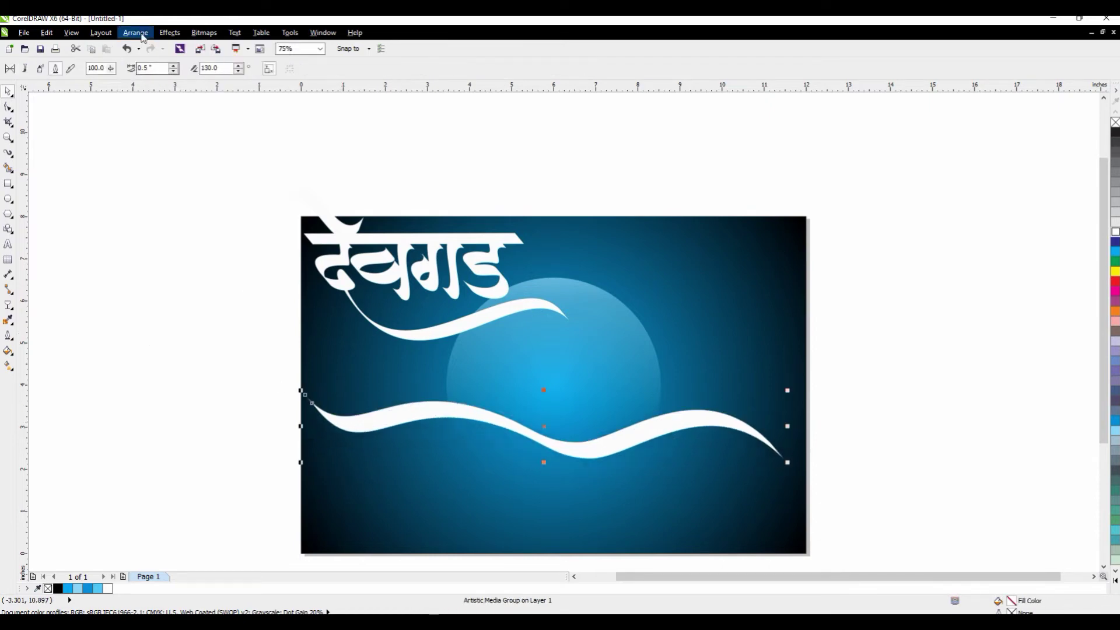
click(140, 34)
click(166, 164)
key(Escape)
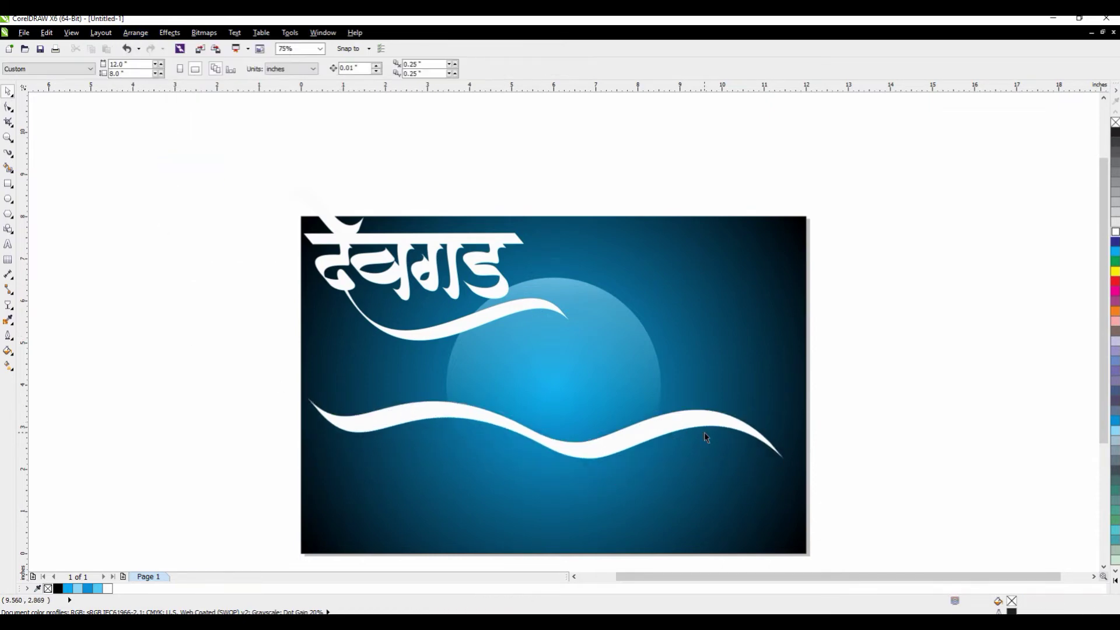
Scale the wavy shape down to about 5.73 inches wide and fill it with blue C:100 M:20 Y:0 K:0
click(757, 427)
click(730, 418)
click(875, 364)
drag(788, 427, 704, 401)
click(749, 404)
click(1116, 421)
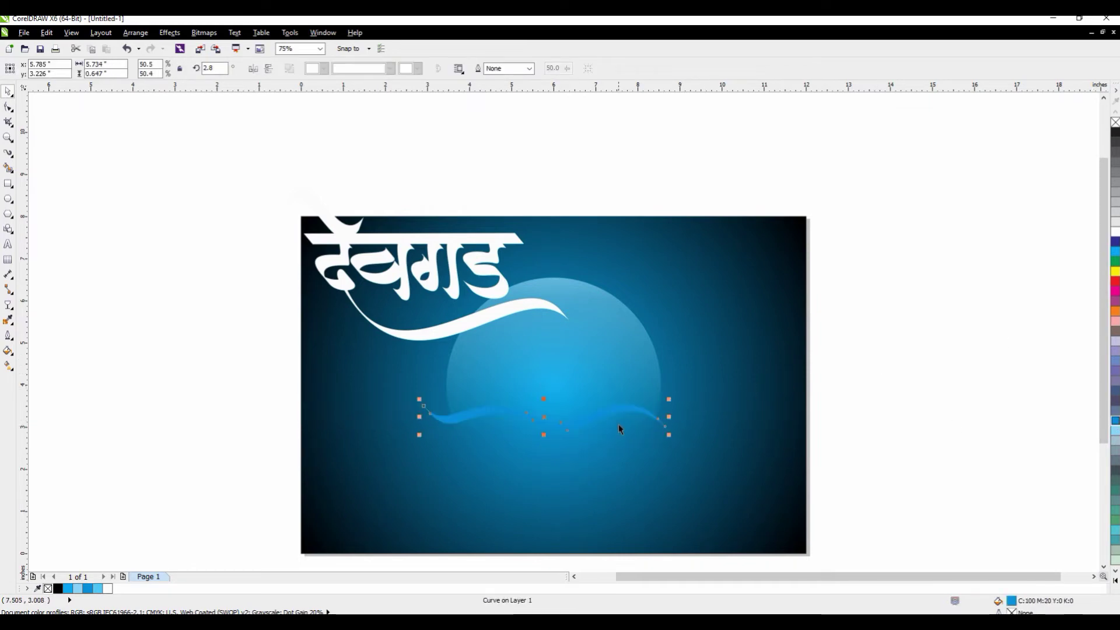
Duplicate the wave lower down, fill both waves with C:100 M:0 Y:0 K:0, and mirror the lower one horizontally and vertically
drag(620, 413, 619, 444)
click(1115, 431)
click(1115, 251)
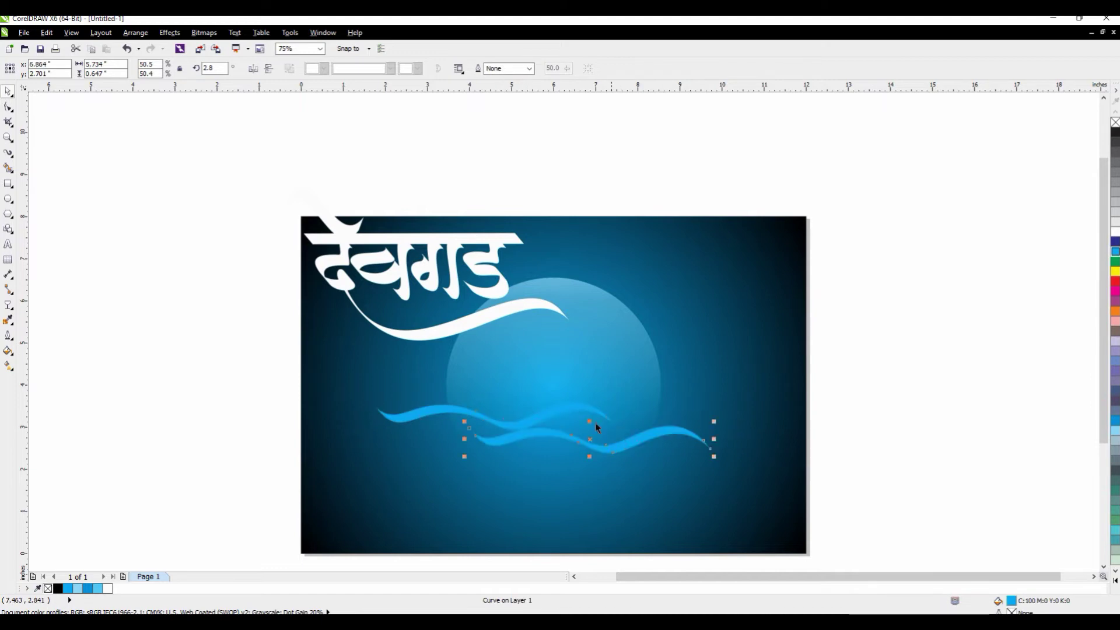
click(269, 70)
click(269, 69)
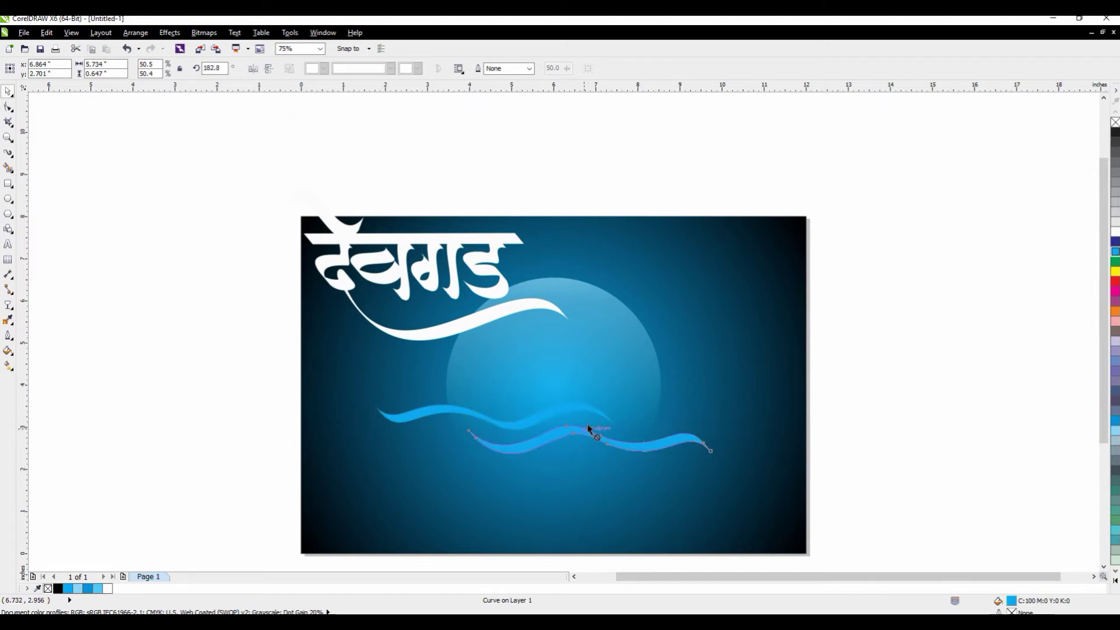
Add two smaller wave copies, about 3.7 and 2.6 inches wide, and arrange them beneath the larger waves across the circle's base
drag(588, 429, 521, 459)
click(639, 445)
drag(597, 430, 746, 461)
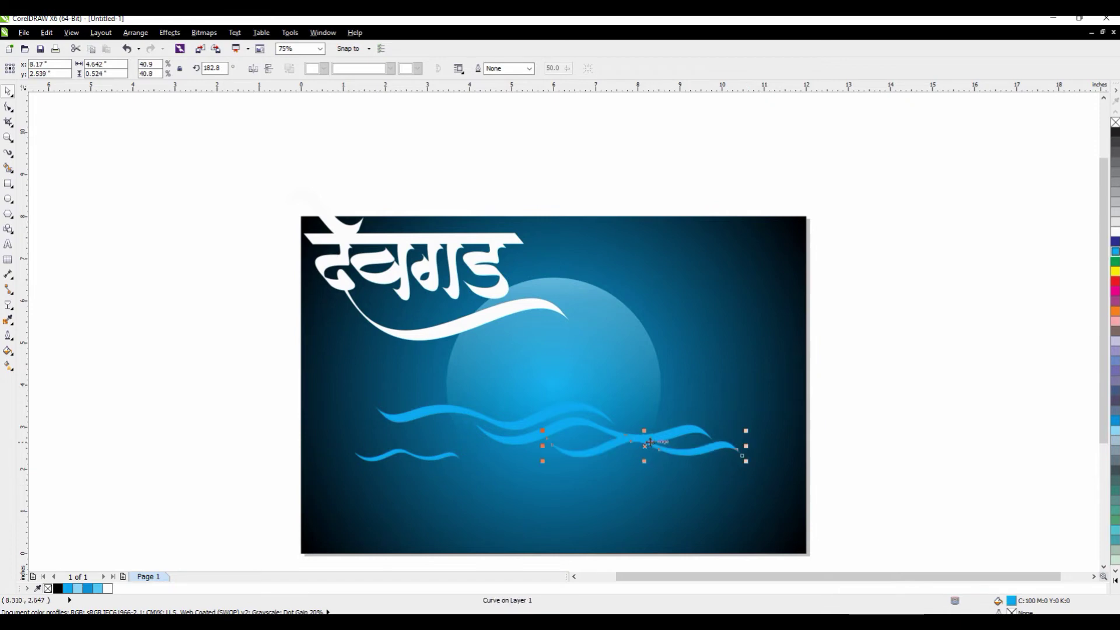
drag(650, 444, 607, 458)
drag(707, 471, 668, 467)
drag(587, 456, 595, 453)
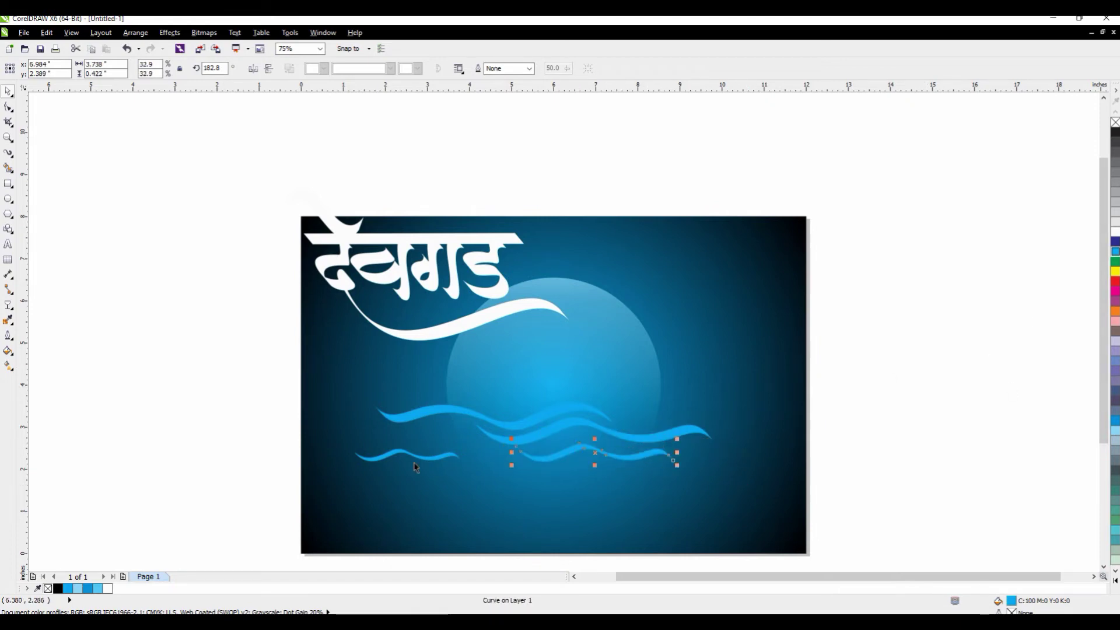
drag(416, 461, 430, 433)
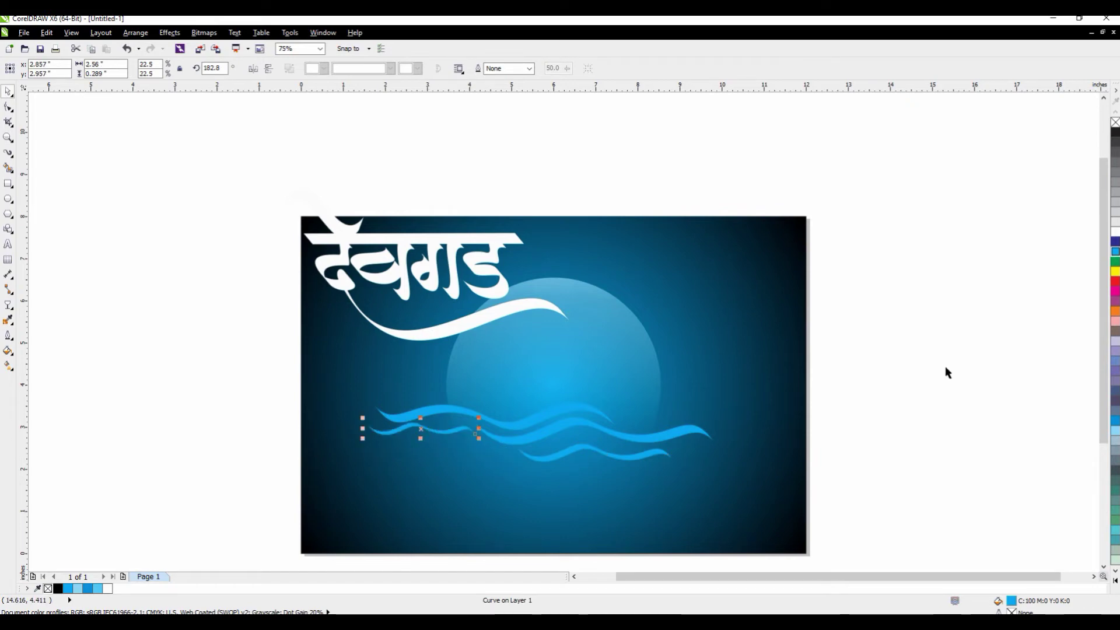
Combine the four waves into one curve and apply a linear transparency that fades them downward
drag(248, 367, 797, 482)
key(ctrl+l)
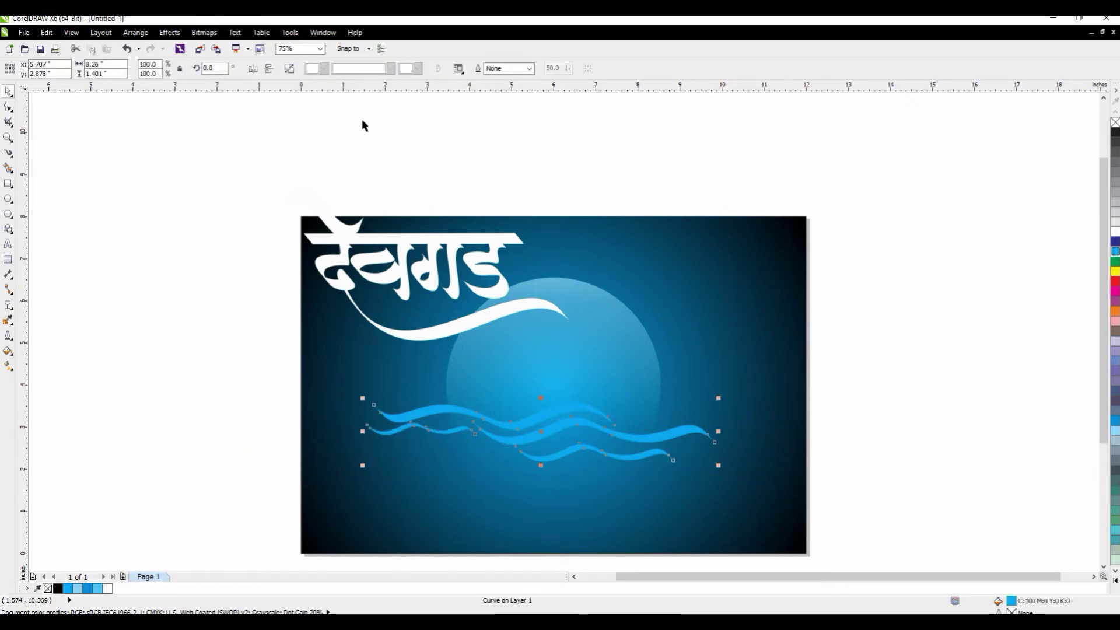
click(8, 305)
drag(547, 364, 543, 487)
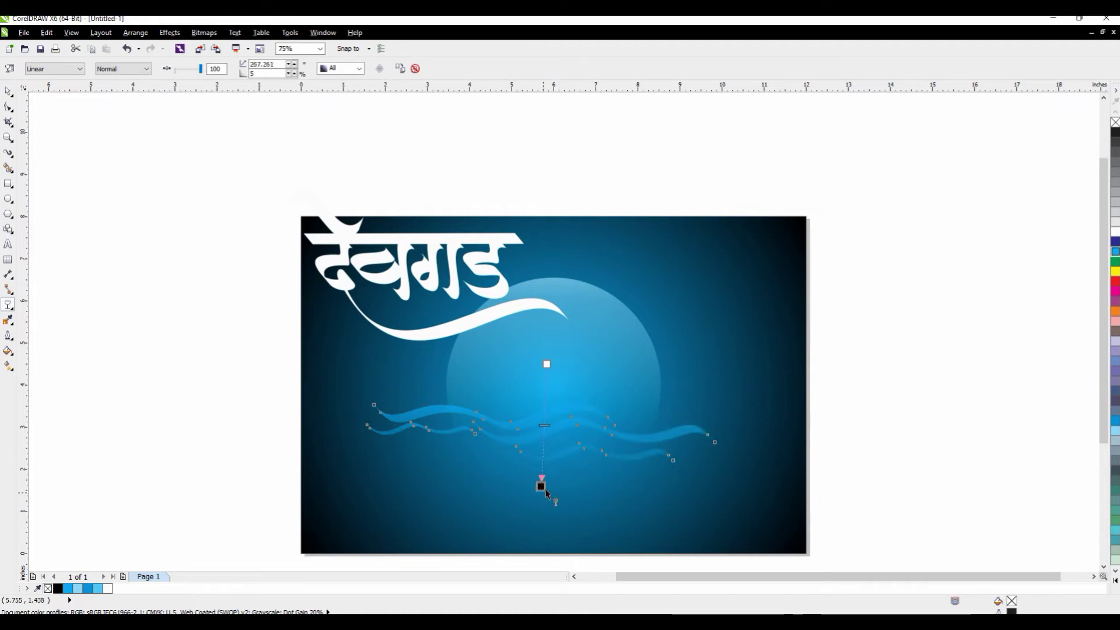
Resize the combined waves to about 9.5 inches wide, rotate them 2.3°, and position them across the circle's lower part
click(9, 92)
drag(720, 398, 656, 410)
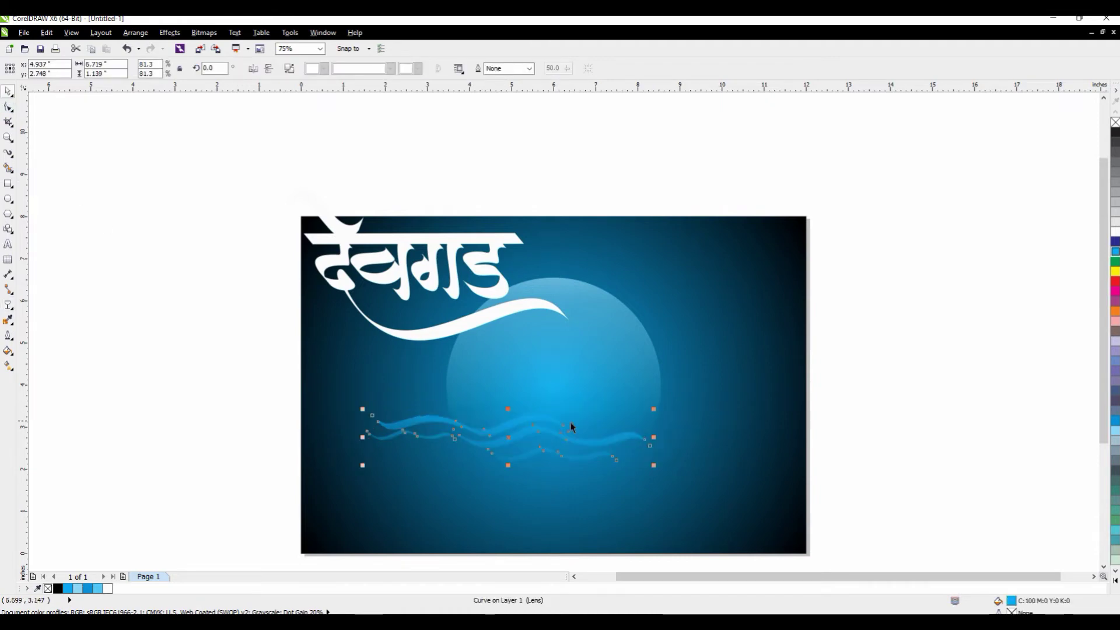
drag(570, 423, 608, 421)
drag(692, 407, 776, 391)
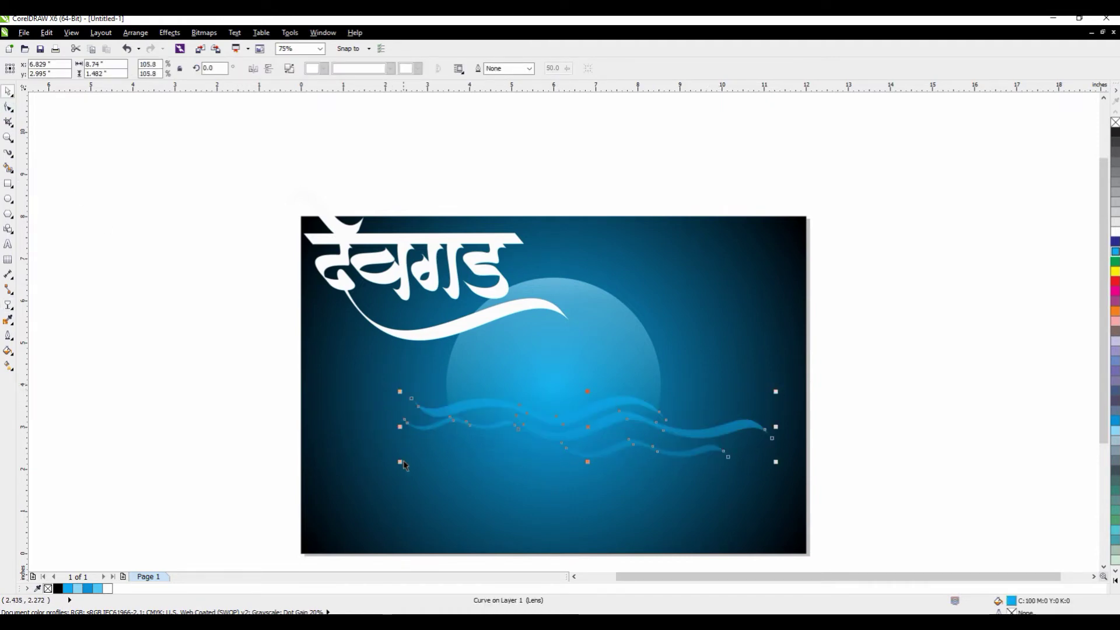
drag(778, 429, 779, 421)
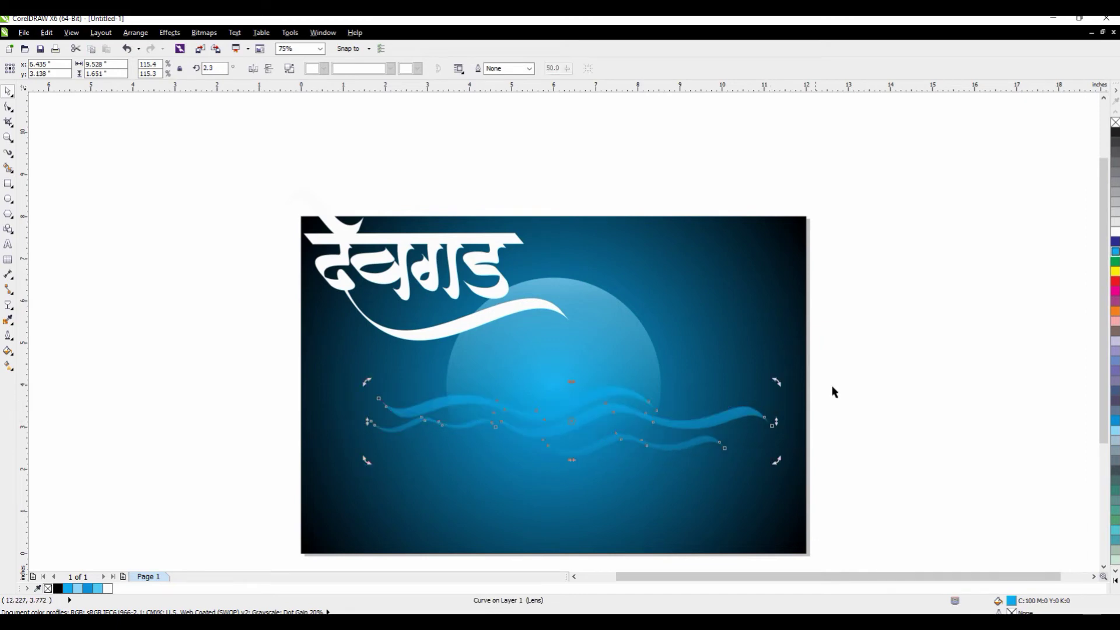
Duplicate the combined waves slightly lower, extend the copy's transparency start to the page's upper edge, and fill it with C:100 M:20 Y:0 K:0
click(833, 389)
mouse_move(682, 428)
mouse_down()
mouse_move(673, 418)
mouse_move(668, 440)
mouse_up()
right_click(668, 440)
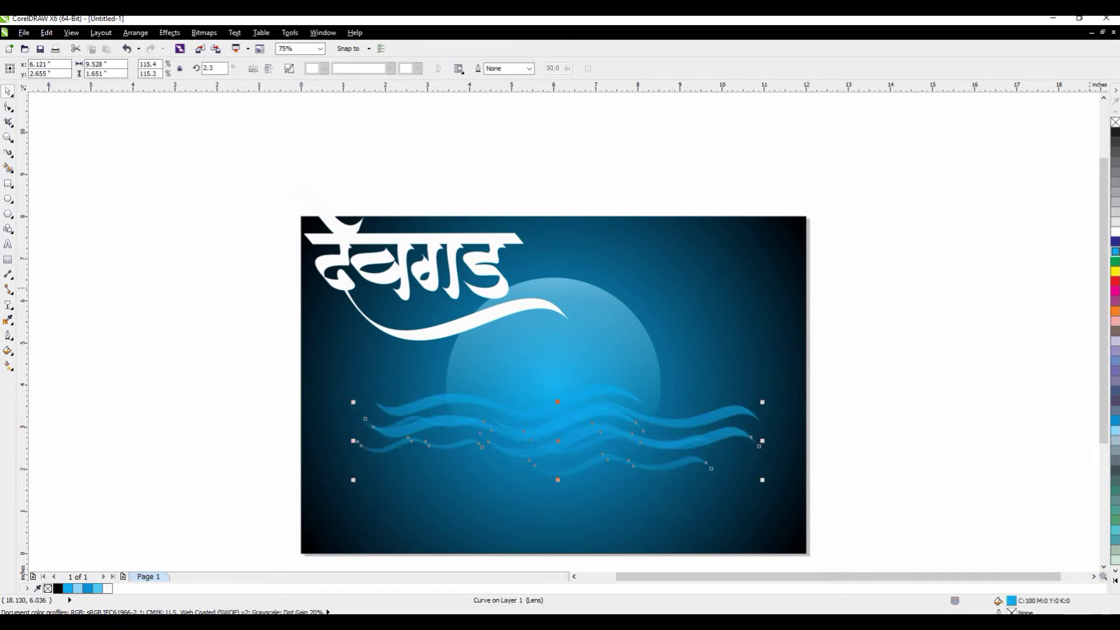
click(1114, 233)
click(8, 306)
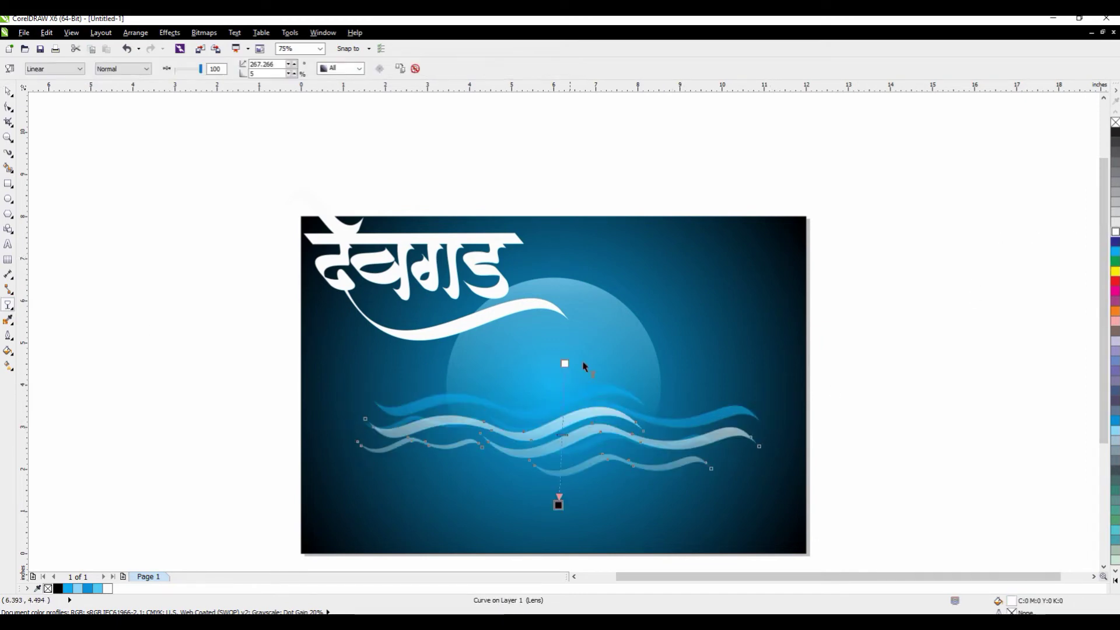
drag(563, 410, 557, 225)
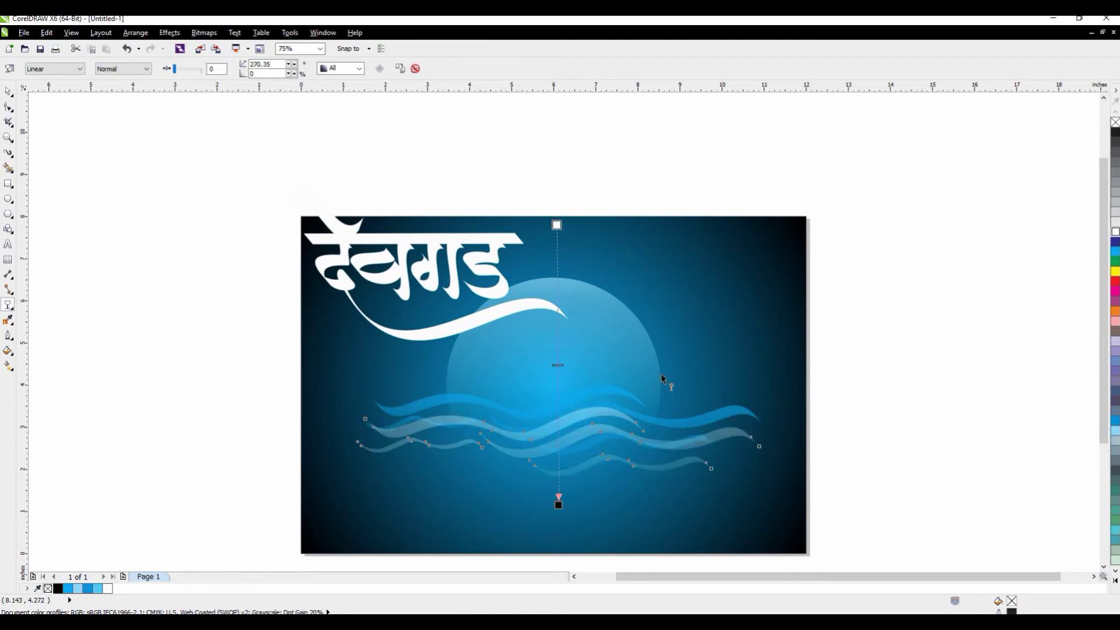
click(1115, 420)
click(7, 93)
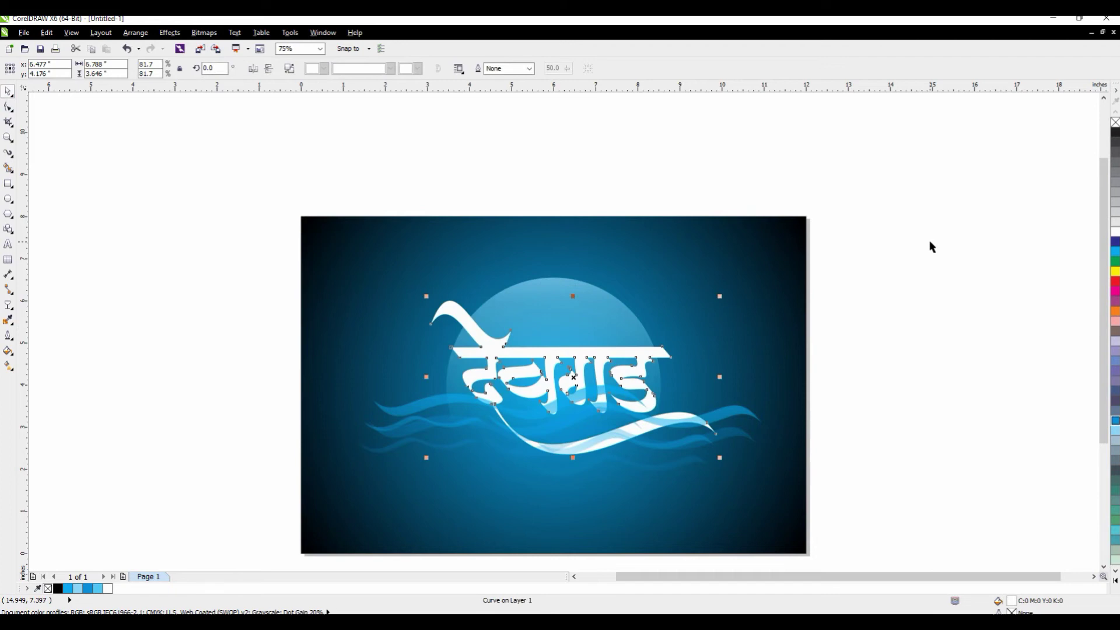
Bring the white lettering to the front and move it down and left so it overlaps the circle and waves
key(shift+Page_Up)
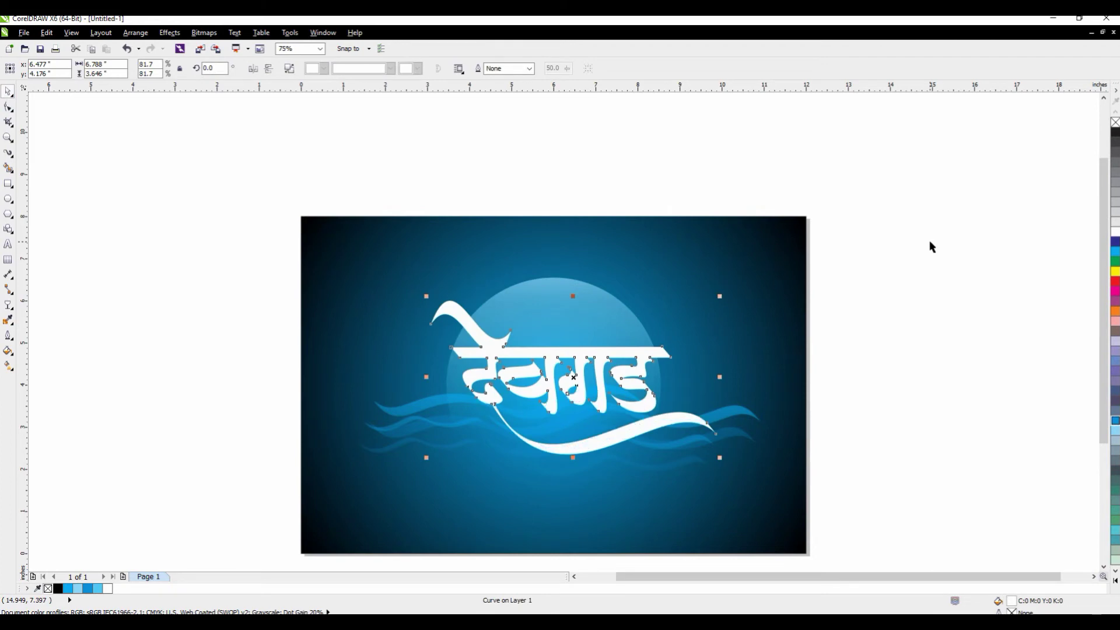
click(931, 247)
drag(658, 356, 594, 373)
click(823, 318)
click(991, 287)
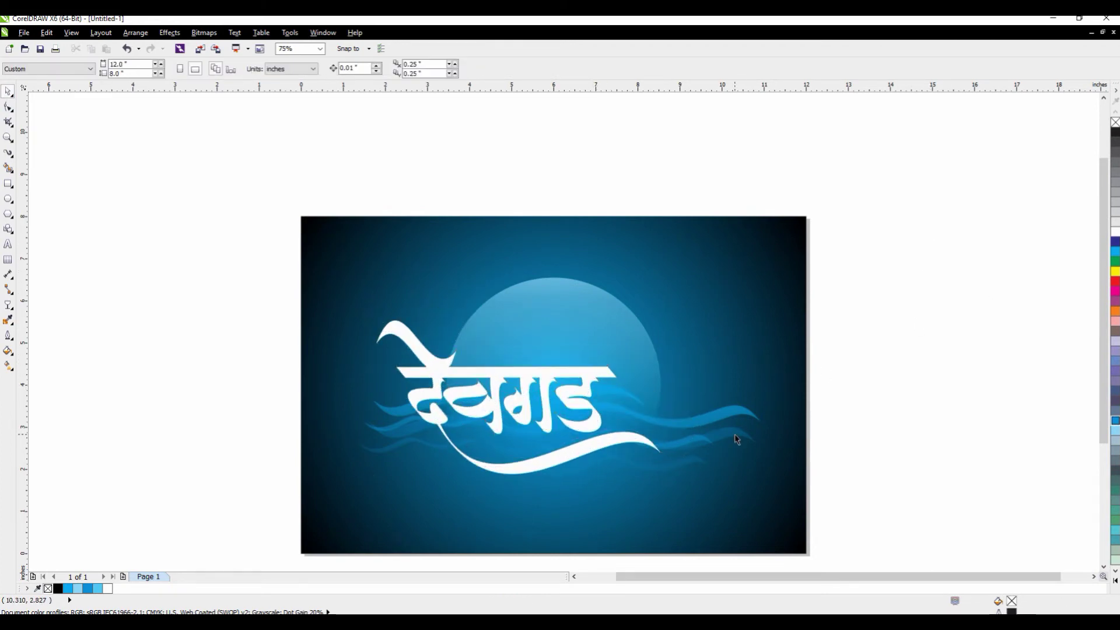
Apply a drop shadow with opacity 62 and feathering 15 to the white lettering
click(636, 445)
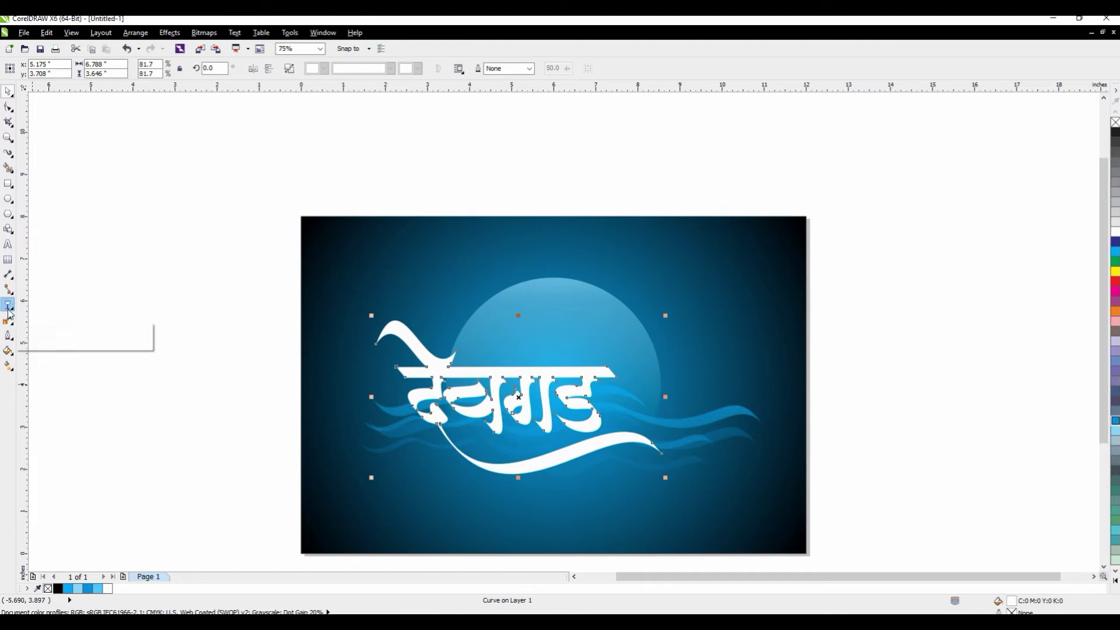
click(56, 343)
drag(518, 397, 520, 460)
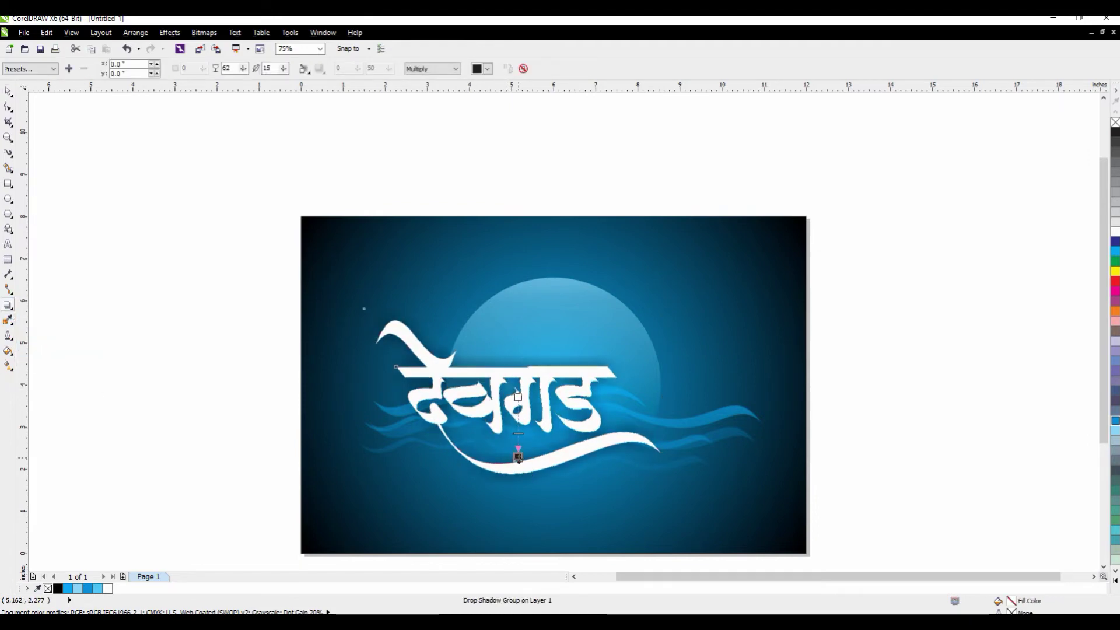
Try navy and cyan for the lettering's shadow, and set its colour to dark blue
click(488, 68)
click(523, 90)
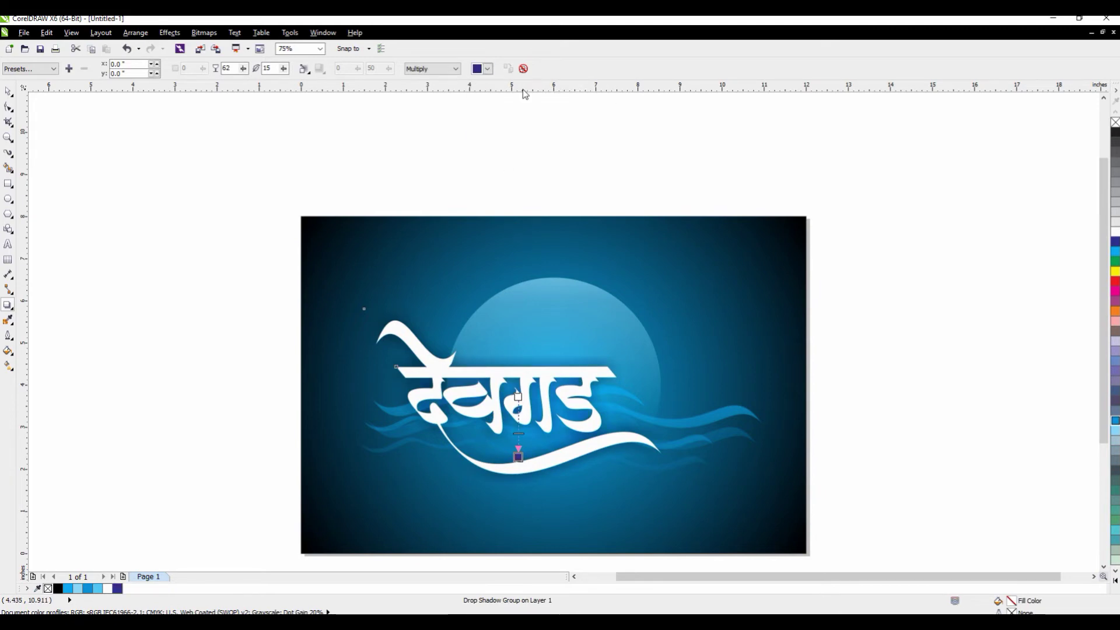
click(489, 71)
click(480, 98)
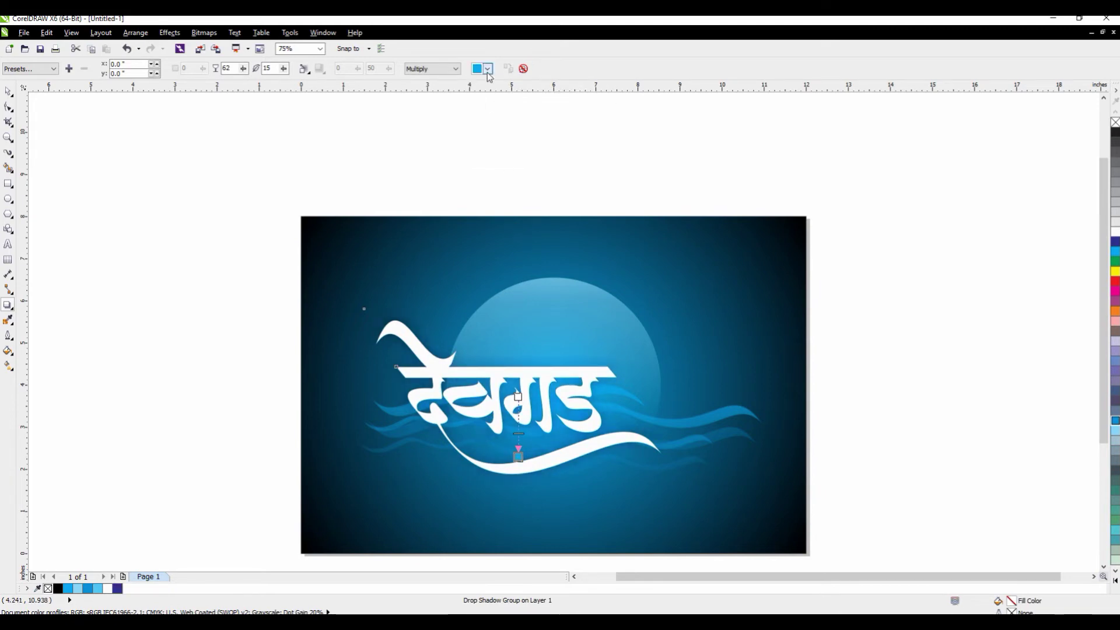
click(488, 69)
click(512, 158)
click(929, 474)
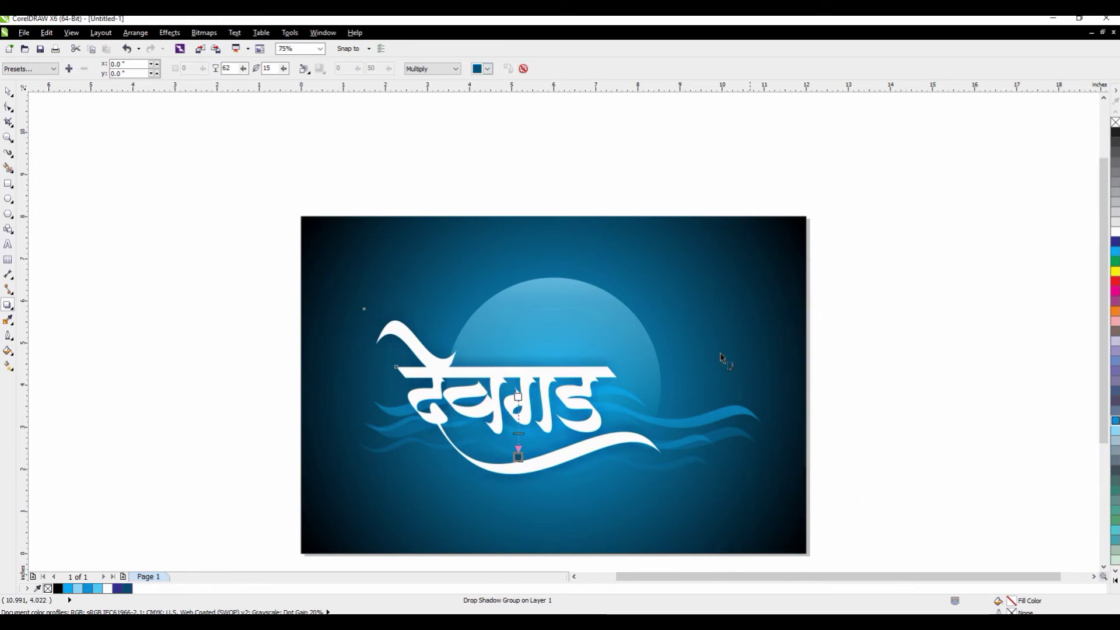
Draw a rectangle about 1.6 by 0.83 inches beside the page, convert it to curves, and edit its nodes into a rough bird outline
key(F6)
drag(176, 249, 245, 286)
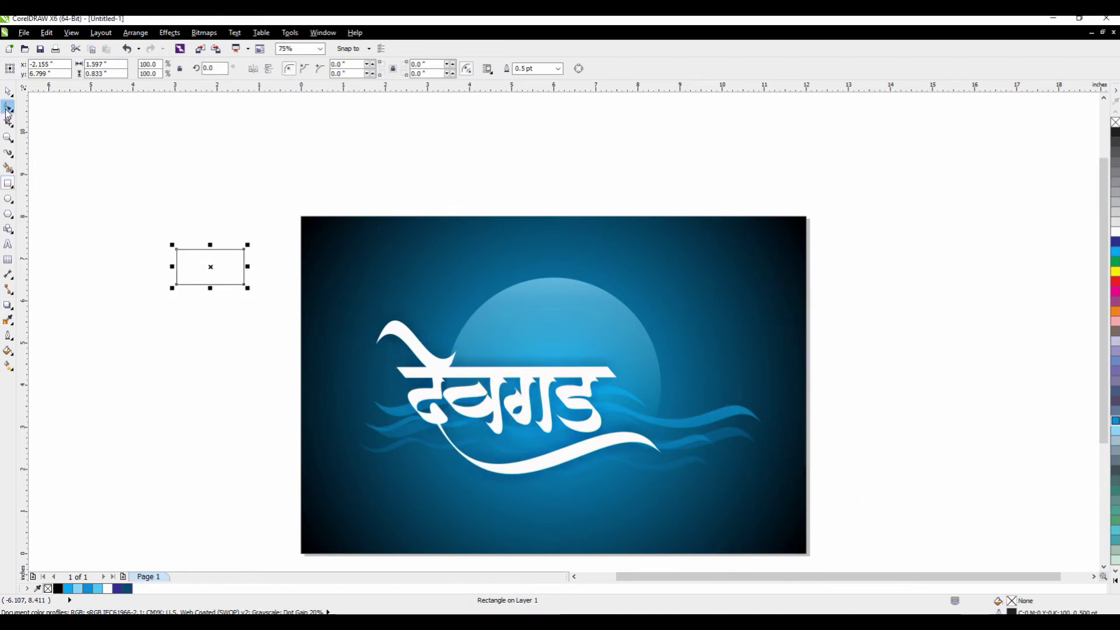
key(ctrl+q)
drag(177, 284, 210, 267)
click(244, 284)
double_click(244, 284)
double_click(206, 250)
Convert the bird outline's segments to curves and bend them into two arched wings with pointed tips, about 2.9 inches across
mouse_move(244, 249)
mouse_down()
mouse_move(273, 253)
mouse_move(234, 249)
mouse_move(262, 263)
mouse_move(250, 253)
mouse_up()
click(235, 270)
click(163, 69)
drag(177, 250, 199, 251)
click(175, 262)
click(163, 69)
click(185, 273)
click(163, 69)
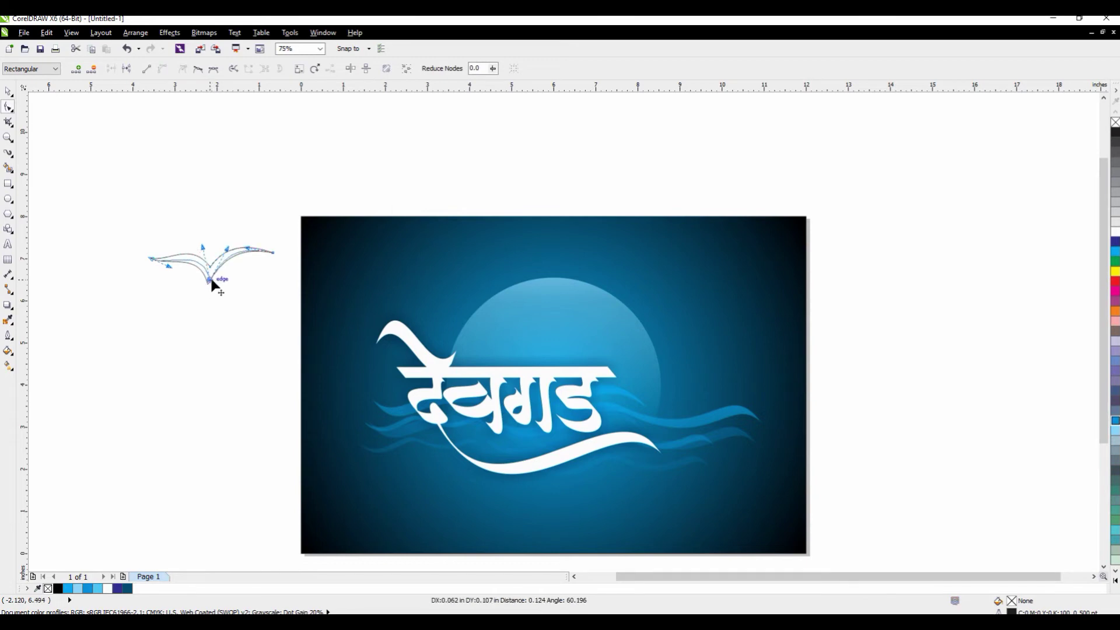
key(space)
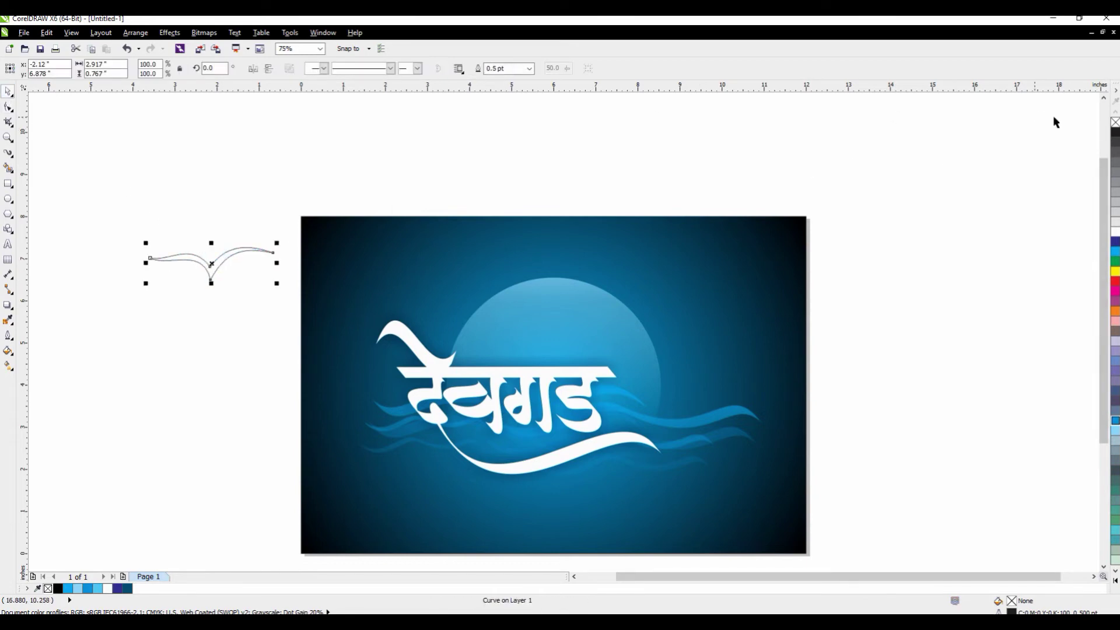
Shrink and tilt the bird, and duplicate it at decreasing sizes into a flock of five beside the page
drag(279, 244, 261, 270)
click(270, 193)
click(263, 235)
right_click(265, 297)
drag(261, 270, 236, 319)
right_click(229, 319)
right_click(237, 318)
mouse_move(216, 328)
mouse_down()
mouse_move(267, 344)
mouse_move(215, 376)
mouse_move(245, 386)
mouse_up()
right_click(216, 376)
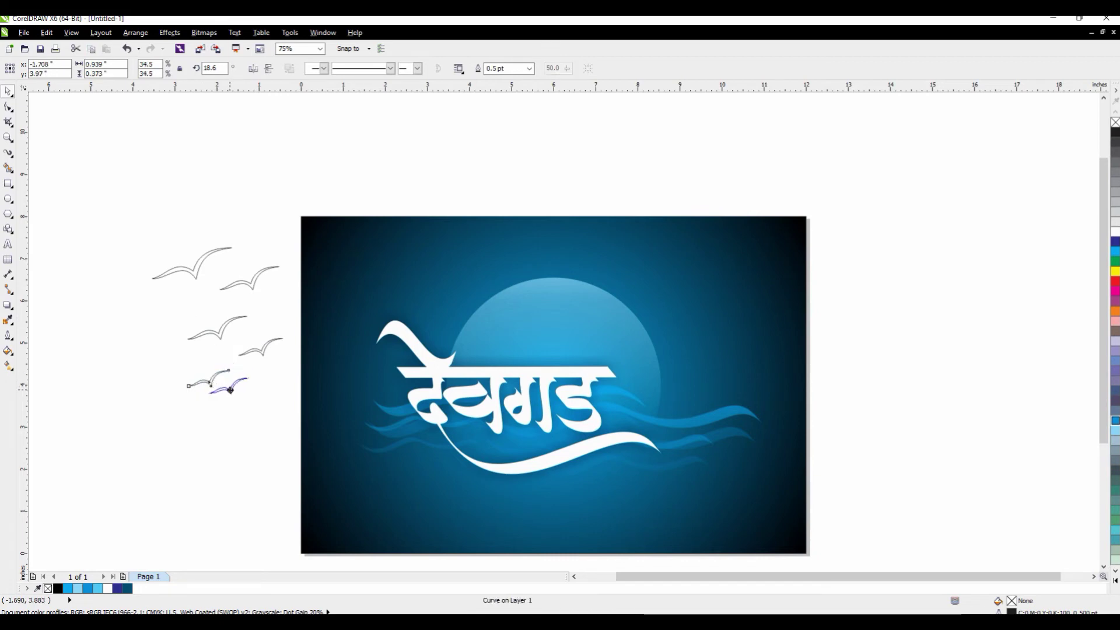
Combine the birds into one curve, move it over the circle, fill it with C:94 M:48 Y:15 K:0, and remove its outline
drag(111, 184, 305, 426)
click(360, 68)
drag(261, 282, 577, 273)
click(1115, 247)
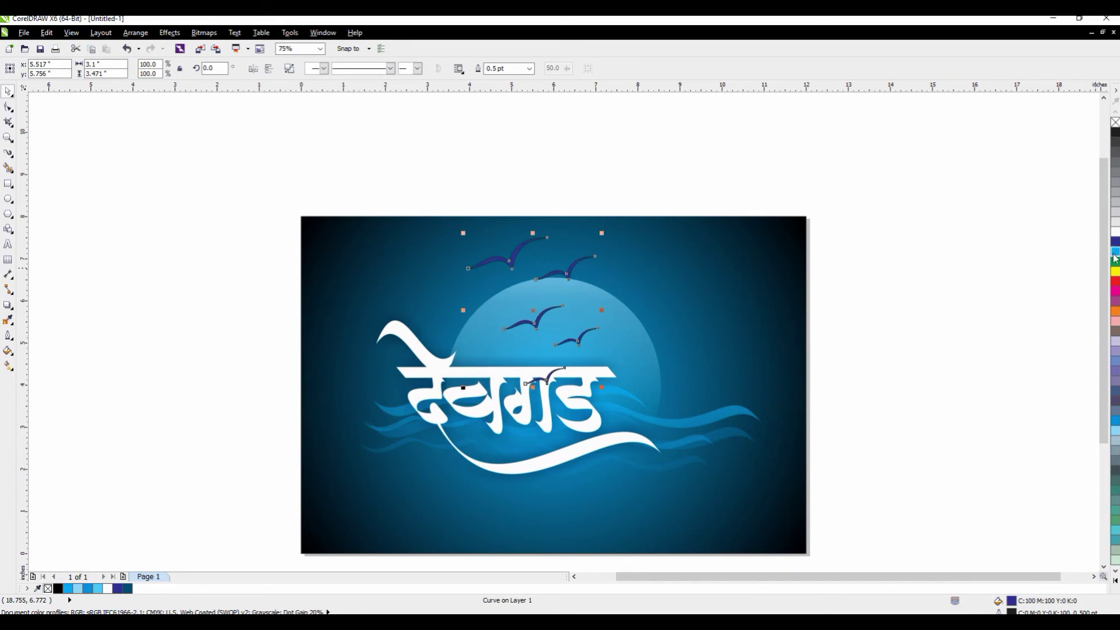
click(1114, 256)
drag(1115, 255, 1098, 276)
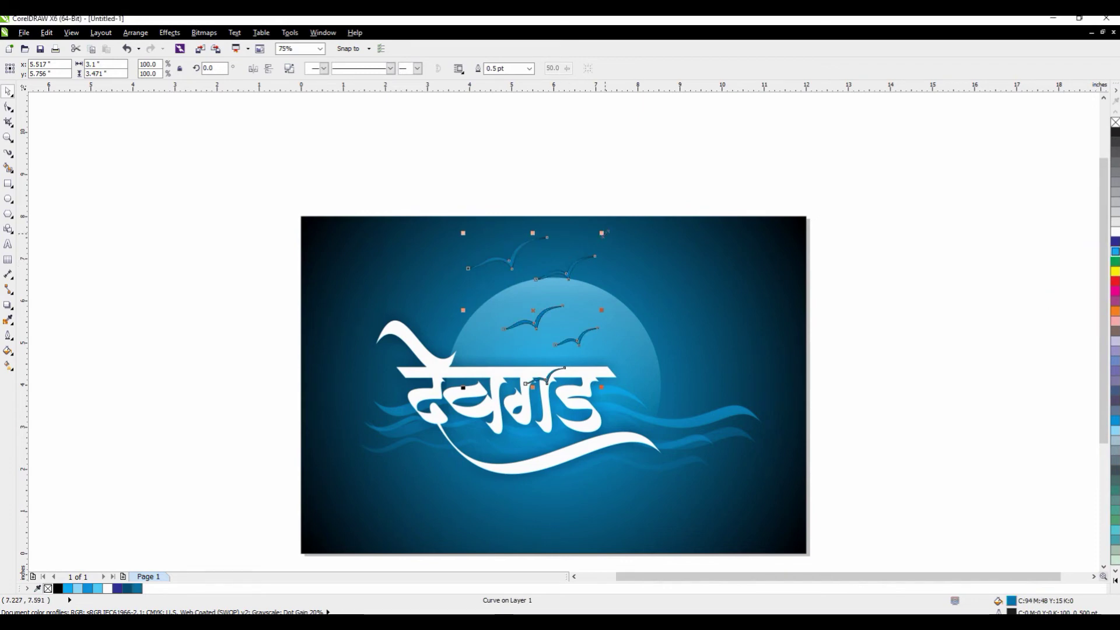
click(835, 198)
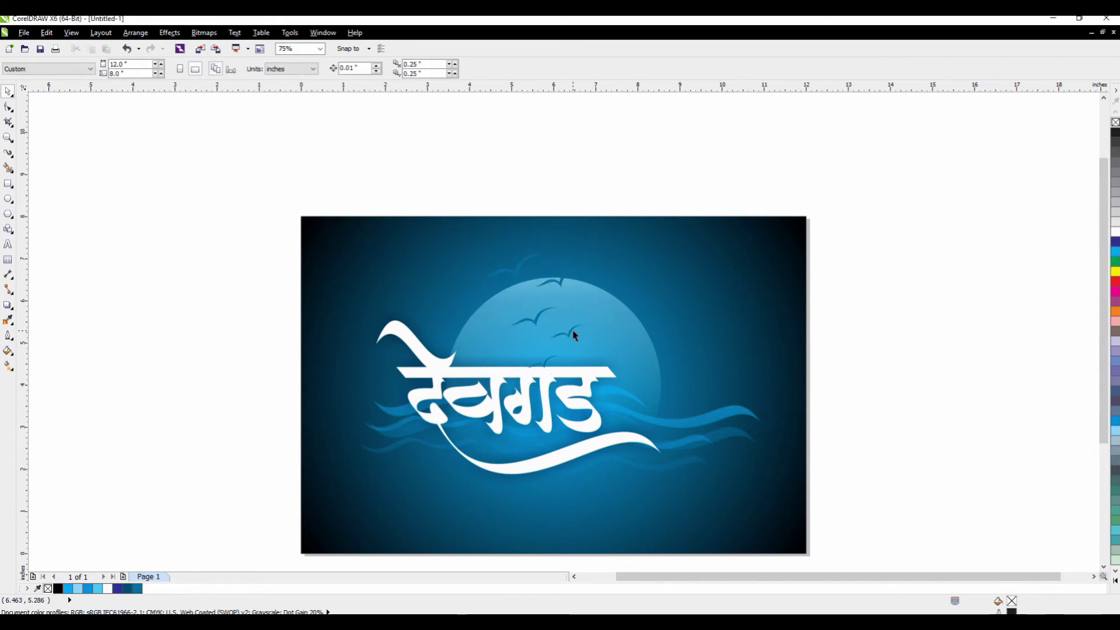
Move the flock to the circle's upper right edge and fill it with light blue C:58 M:0 Y:4 K:0
drag(574, 335, 644, 324)
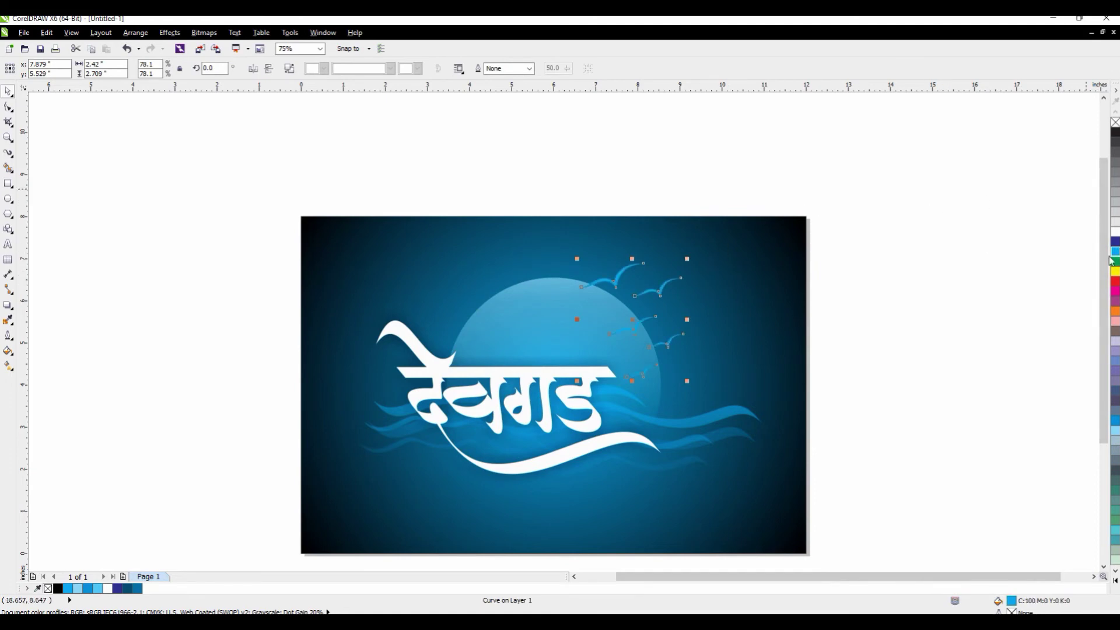
drag(1115, 256, 1067, 273)
click(926, 239)
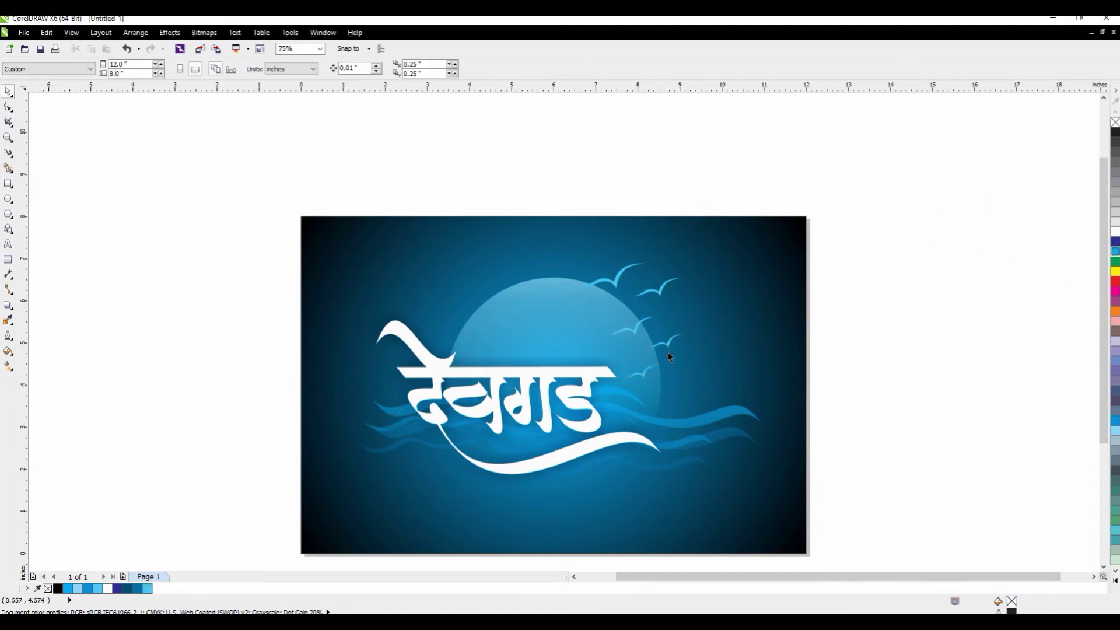
Rotate and reshape the flock, scale it down, and place it above the lettering across the top of the circle
drag(668, 347, 667, 382)
click(867, 289)
click(618, 352)
click(815, 267)
click(606, 276)
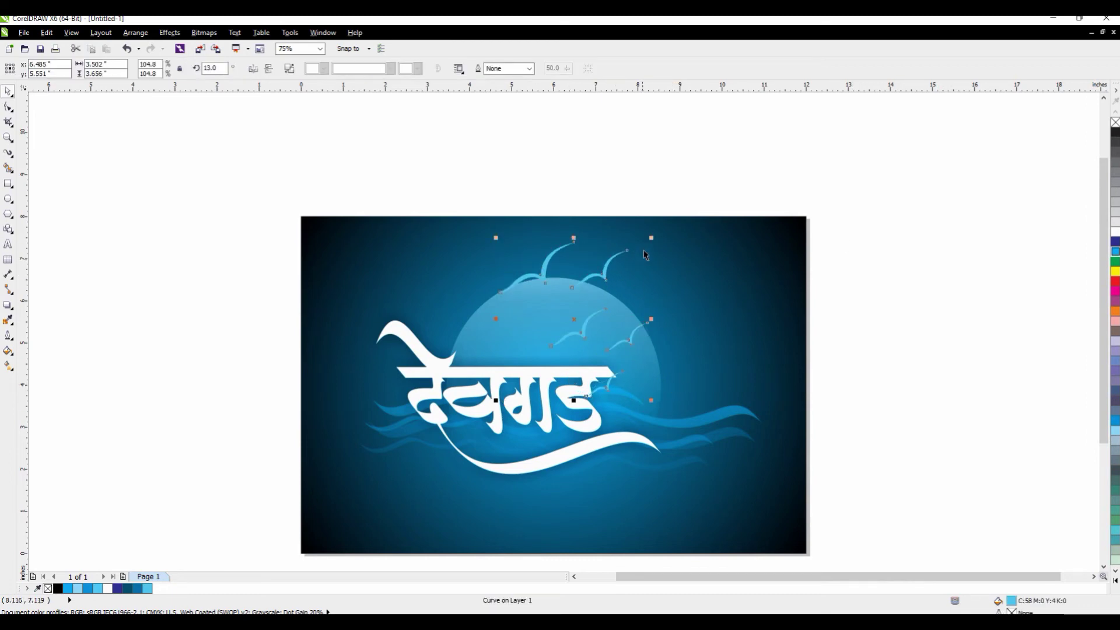
shift+drag(651, 238, 634, 257)
drag(616, 331, 568, 315)
click(963, 341)
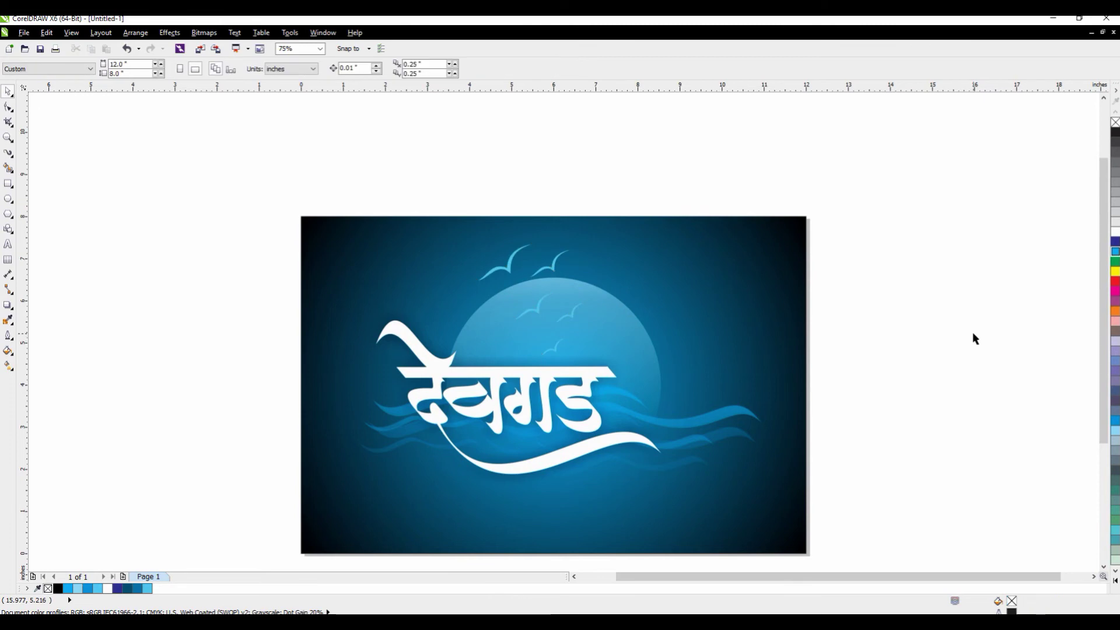
Fill the bird flock and the lower translucent wave curve with white
click(566, 251)
click(1115, 232)
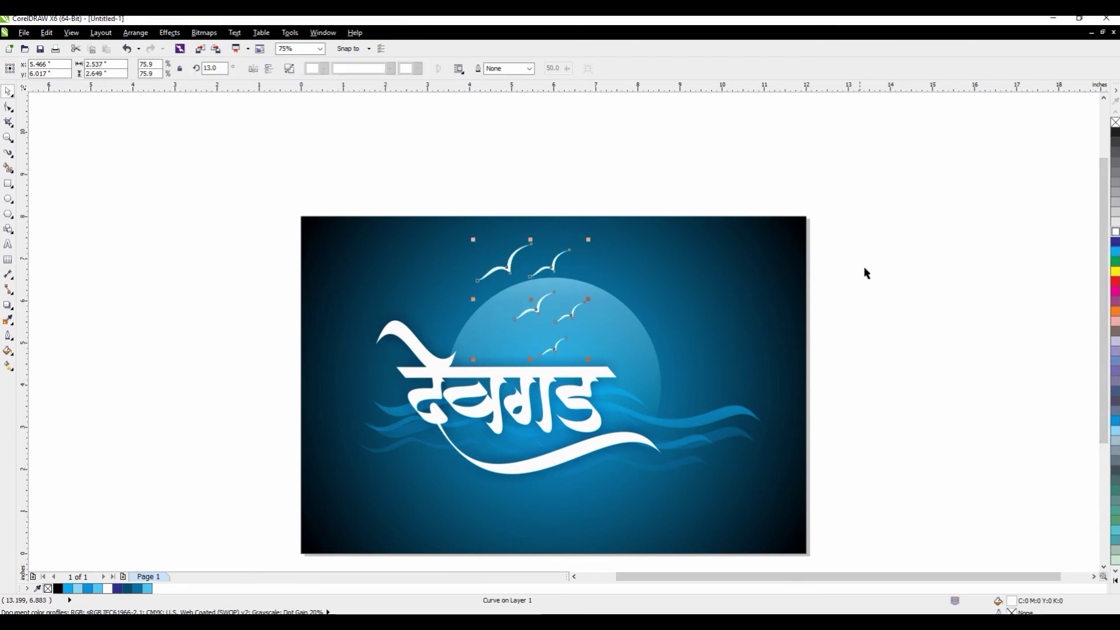
click(885, 277)
click(689, 461)
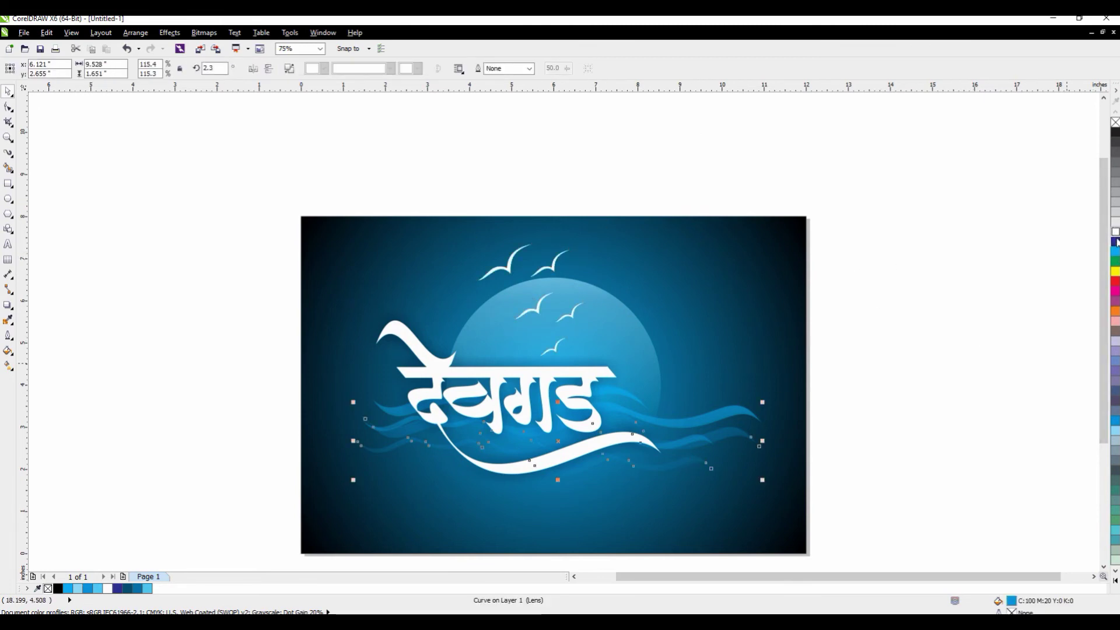
click(1116, 232)
click(916, 352)
scroll(1105, 354, down, 1)
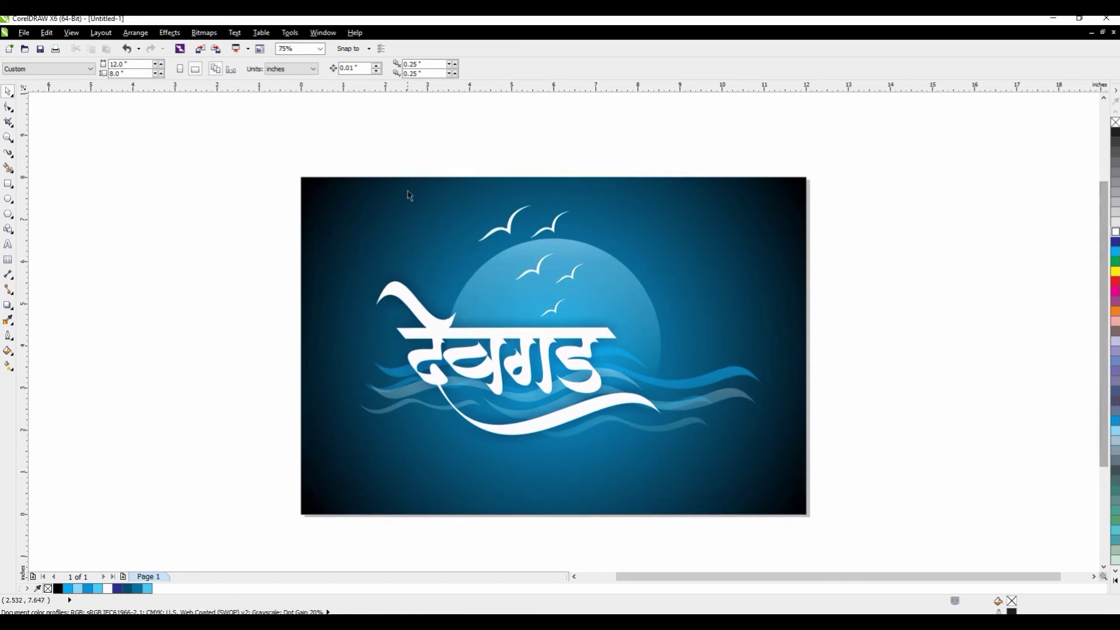
Centre the lettering, circle, waves and birds together on the page and zoom in on the page
drag(324, 158, 793, 495)
key(p)
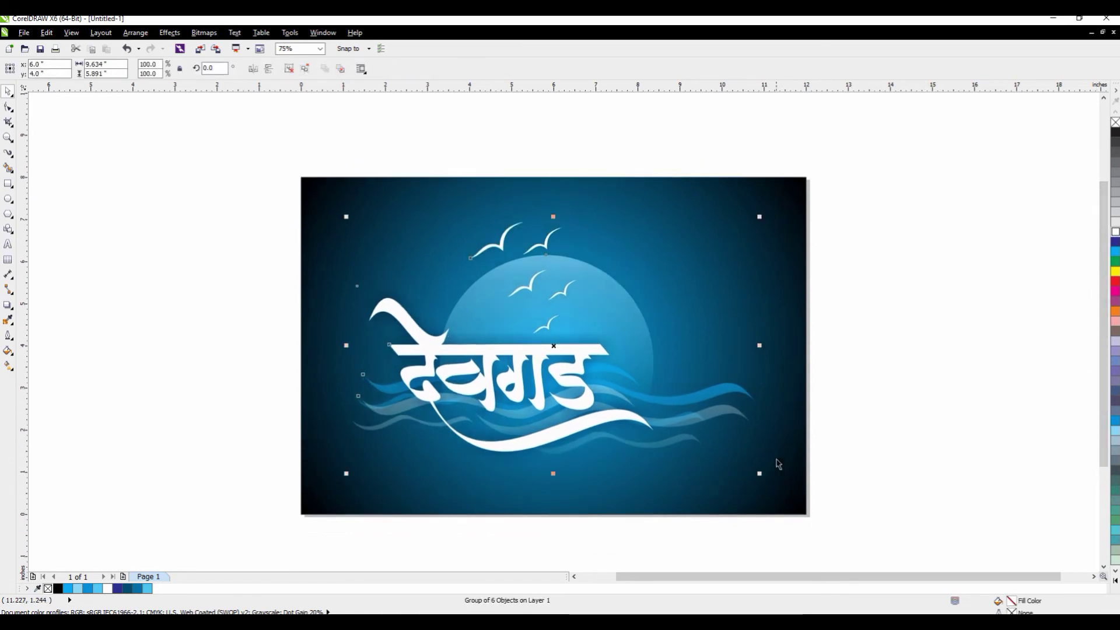
click(887, 325)
click(9, 137)
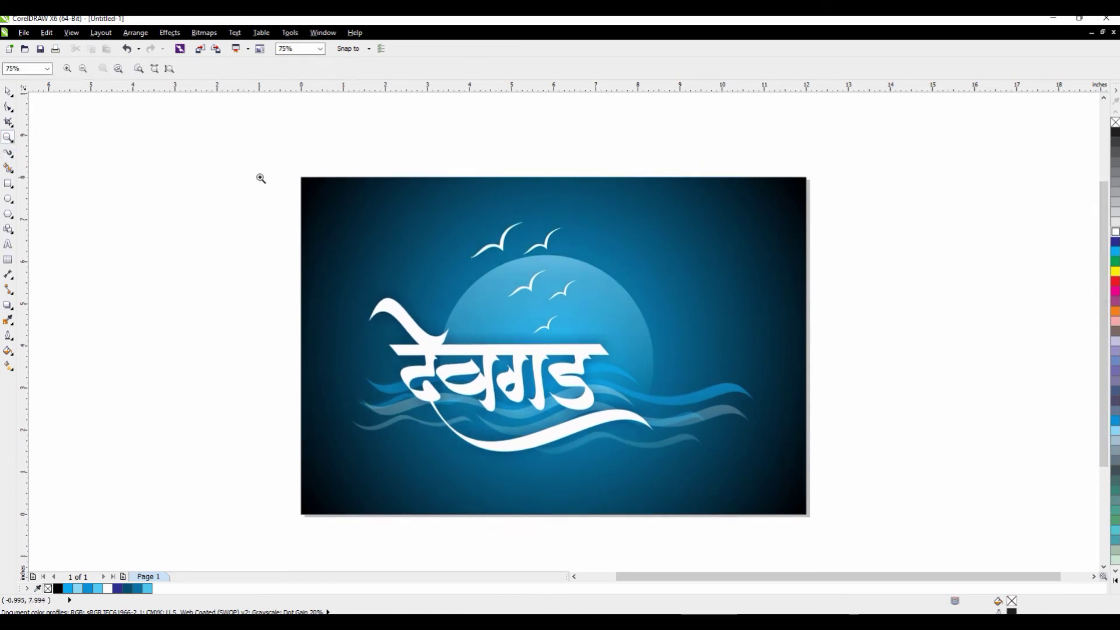
drag(295, 171, 825, 528)
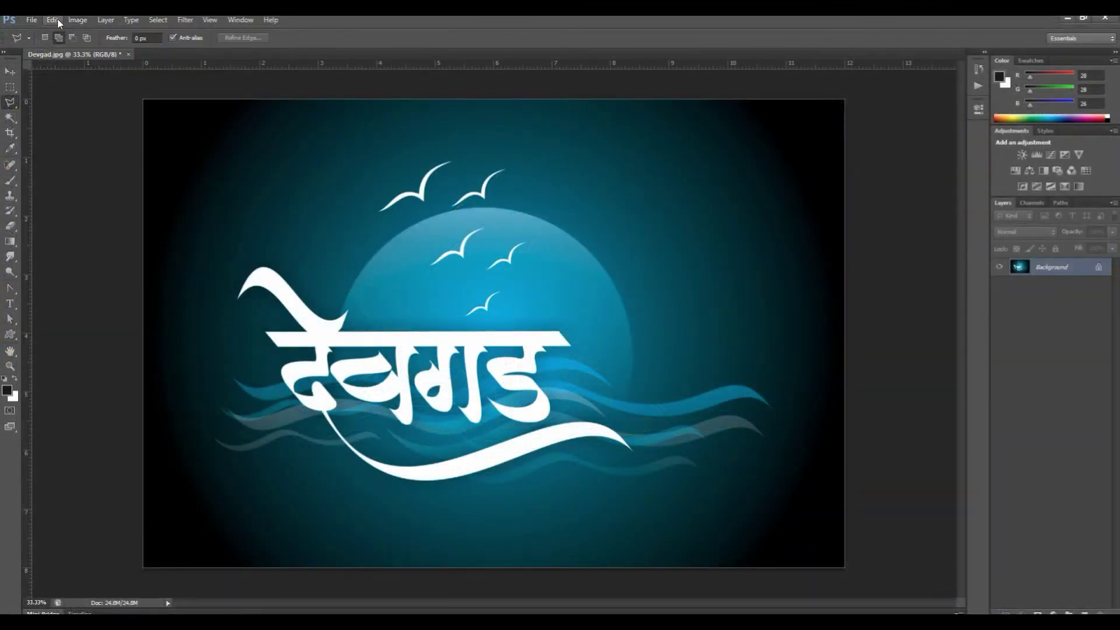
In Photoshop, apply Color Balance to the midtones of Devgad.jpg with levels -11, 0, +62
click(78, 20)
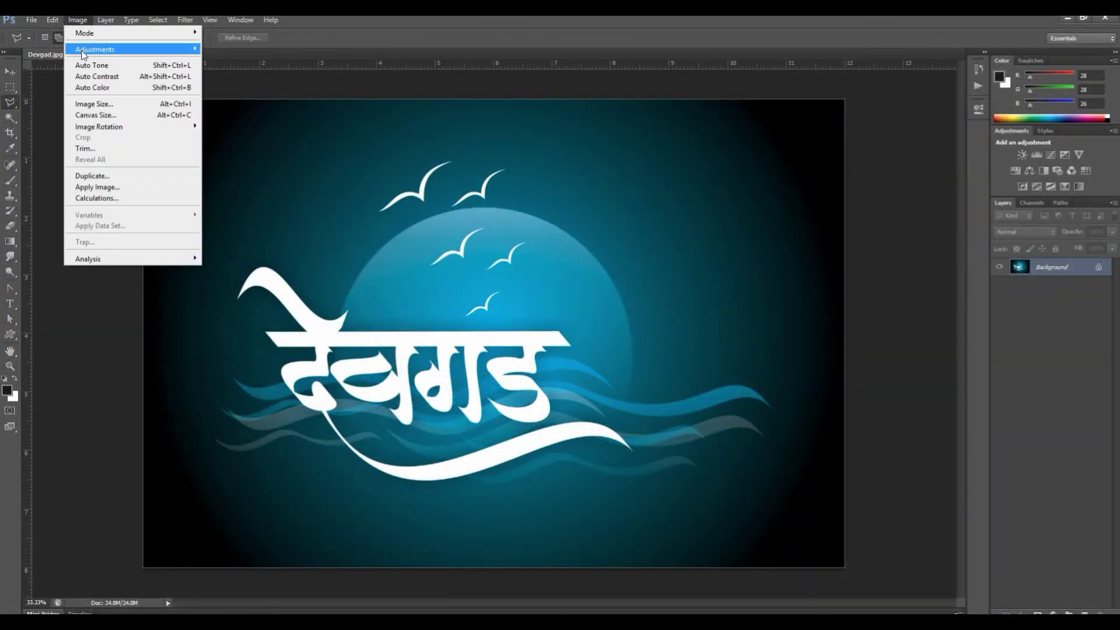
mouse_move(88, 50)
click(234, 121)
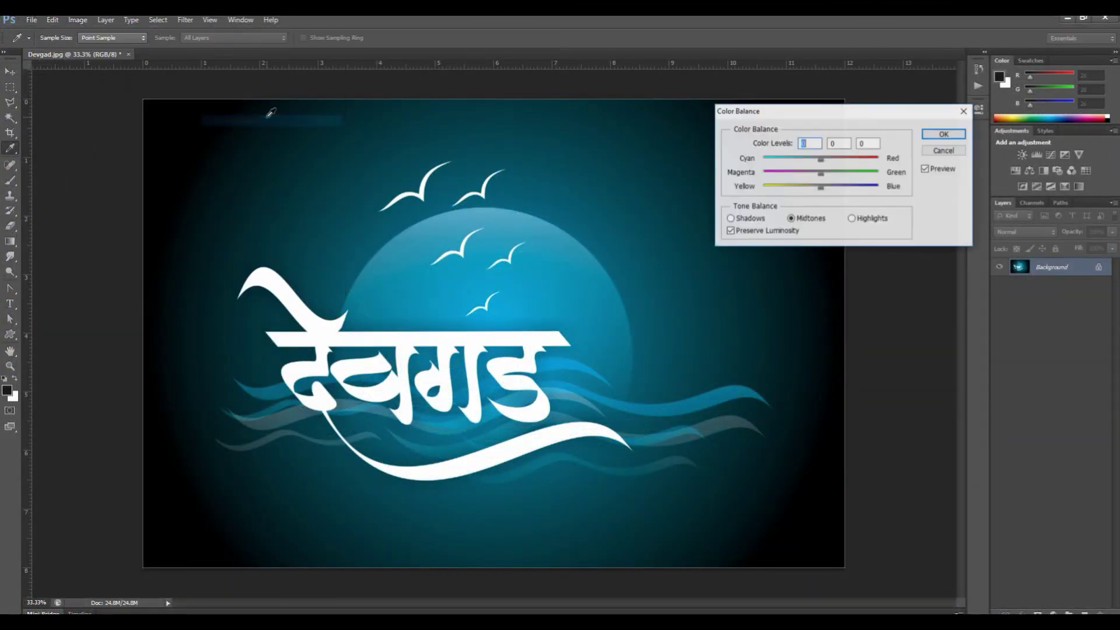
drag(820, 186, 857, 187)
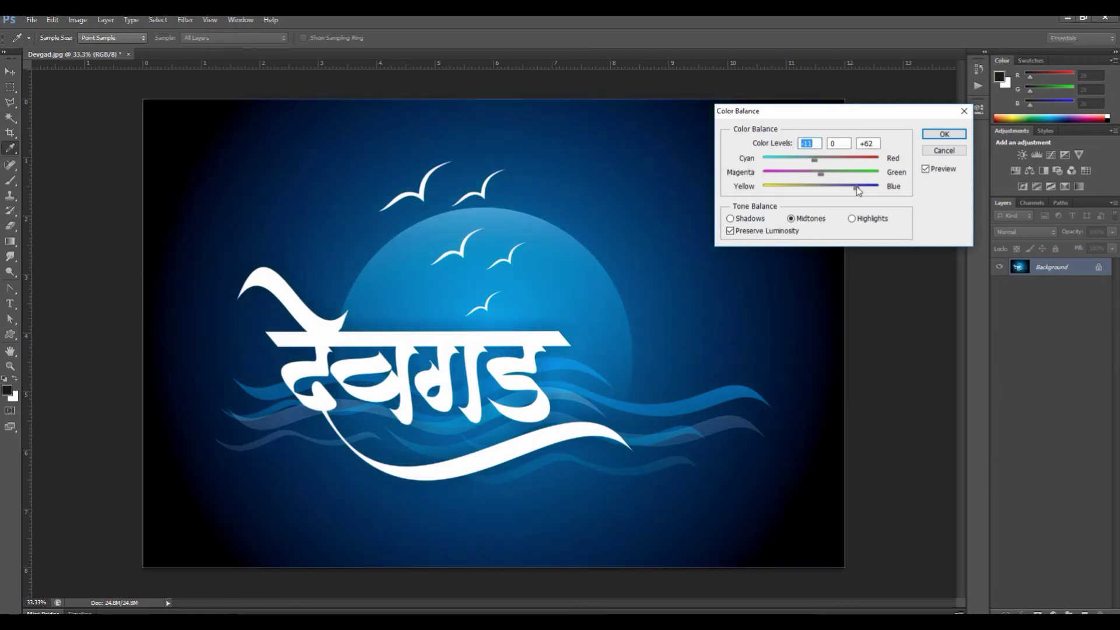
click(938, 134)
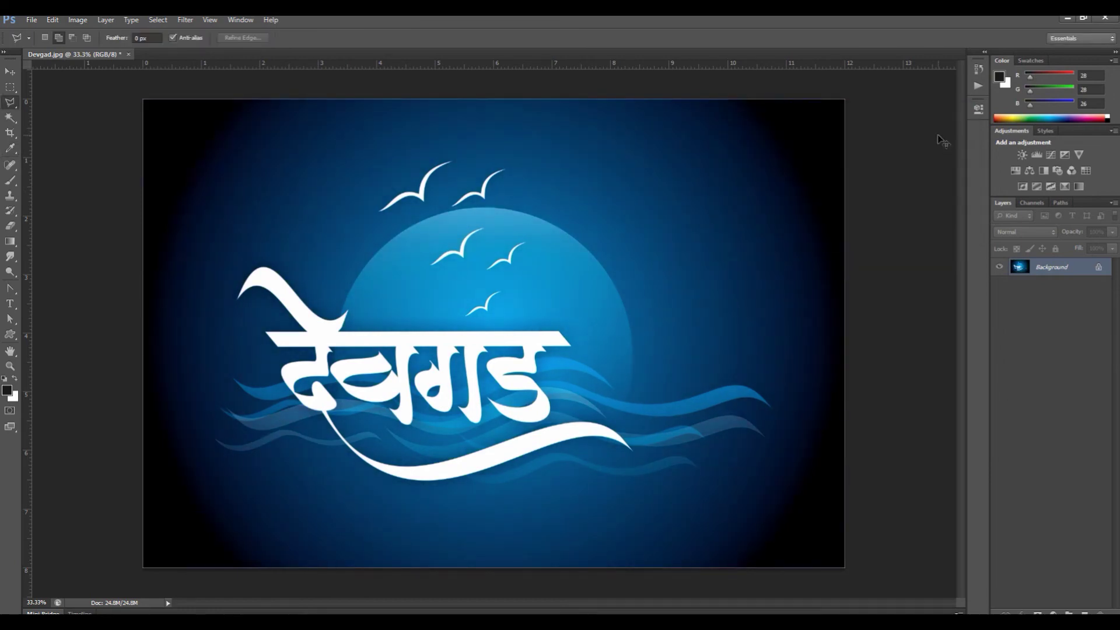
Duplicate the image onto a new layer, enlarge the copy slightly, and merge it back into the background
key(ctrl+j)
key(ctrl+t)
drag(846, 100, 843, 101)
key(Return)
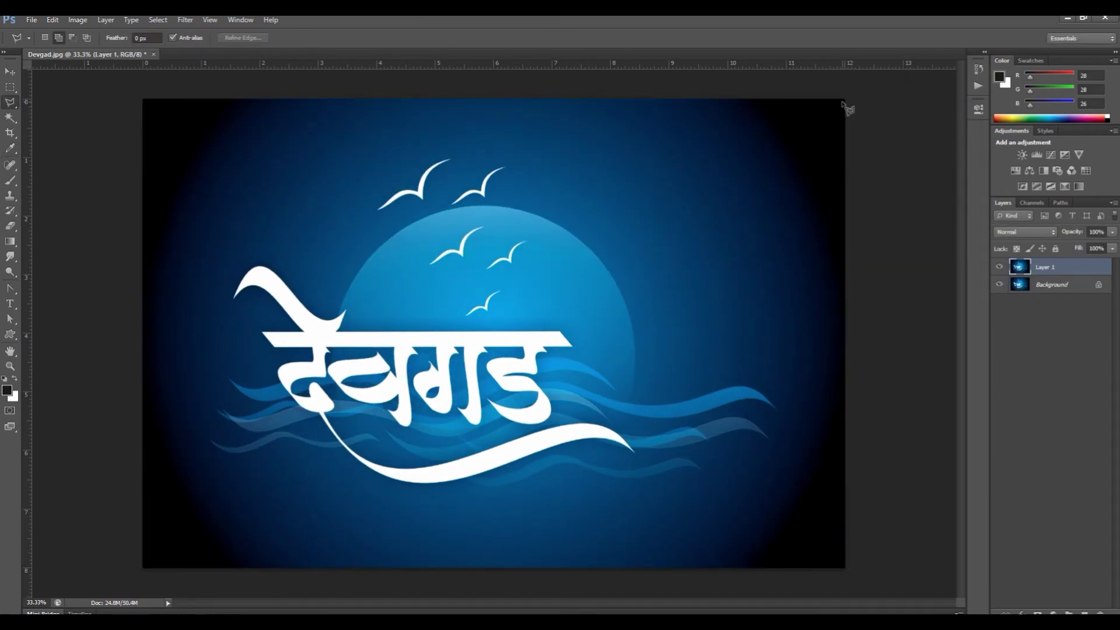
key(ctrl+e)
Apply a second Color Balance adjustment that shifts the merged image further toward blue
key(ctrl+b)
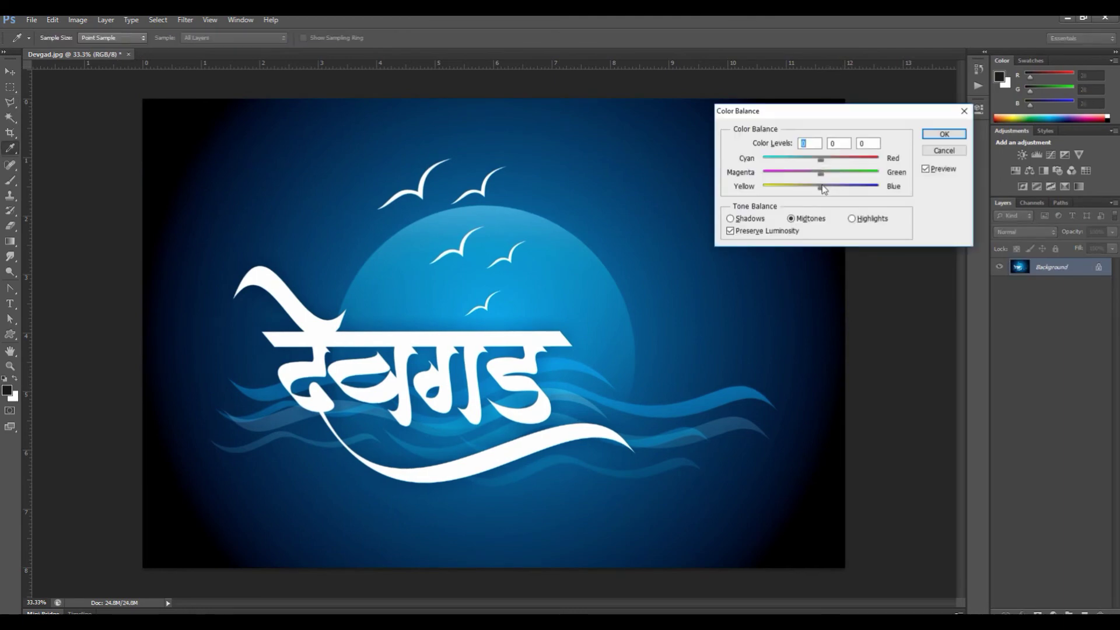
click(937, 134)
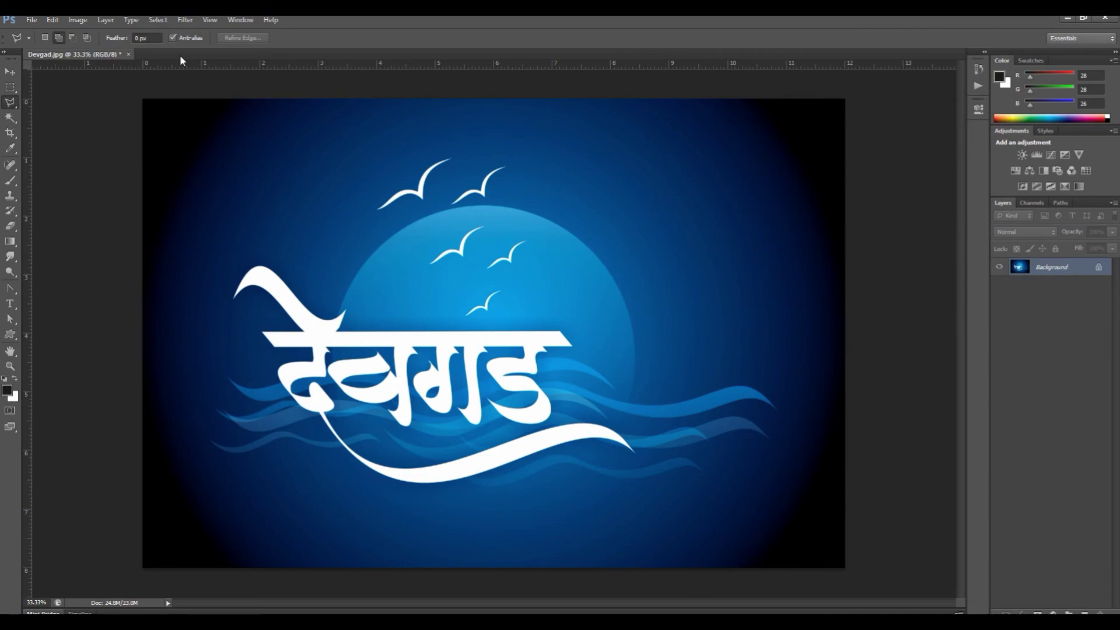
click(185, 20)
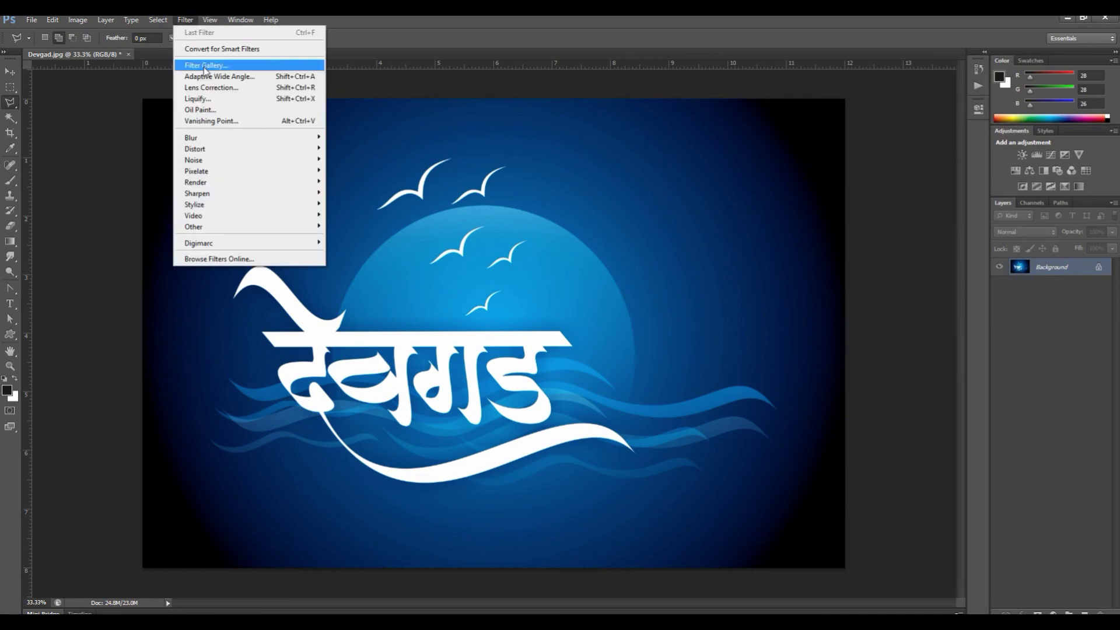
click(201, 65)
click(69, 603)
click(67, 576)
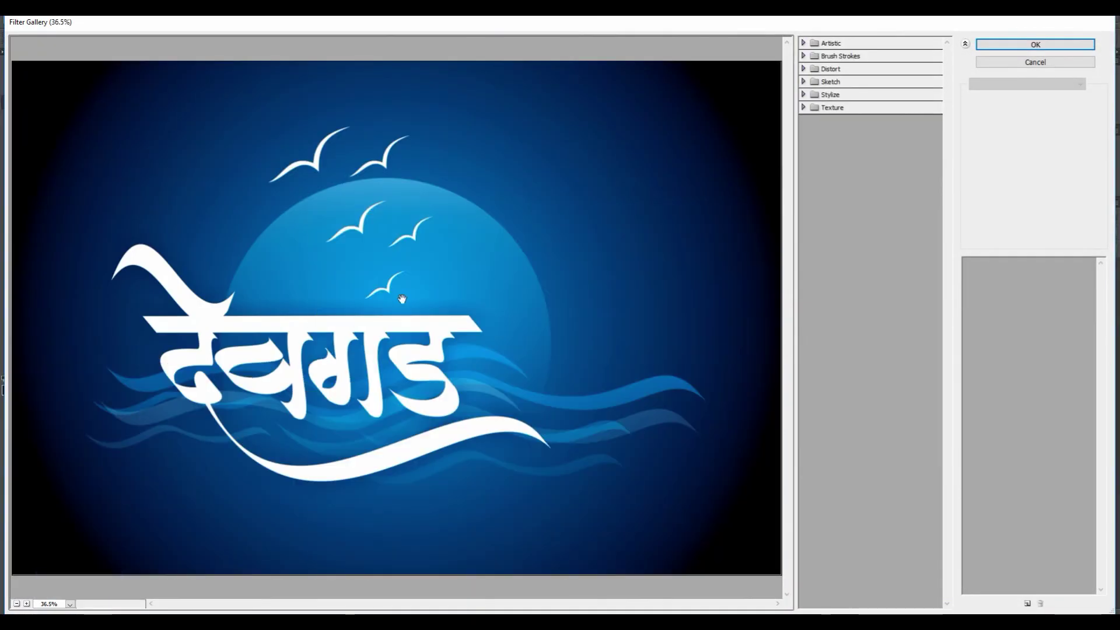
click(805, 69)
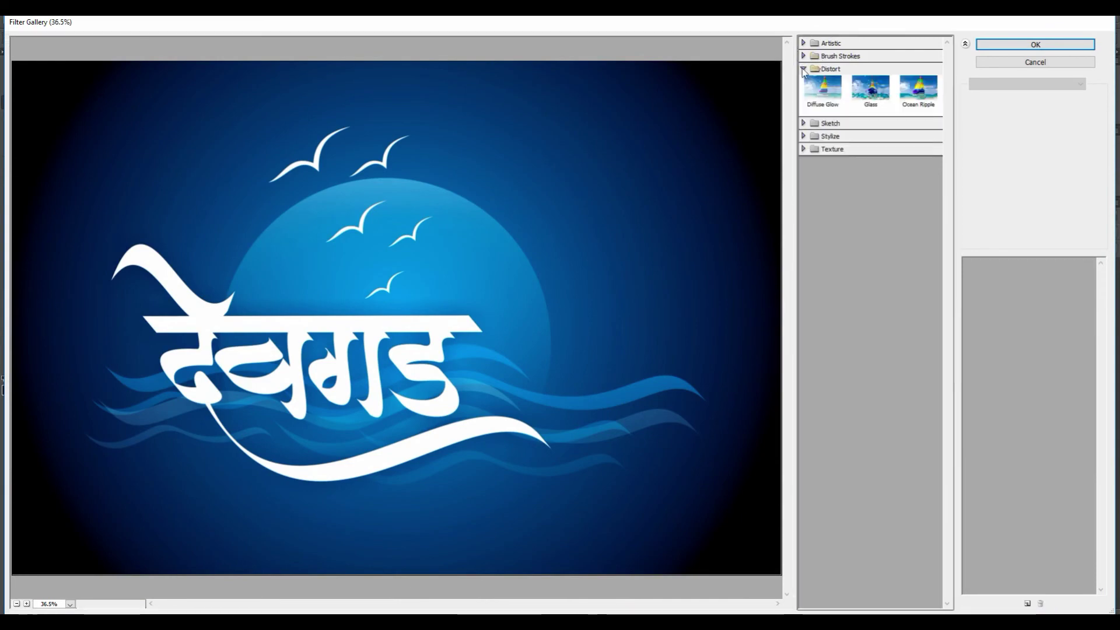
click(834, 93)
click(871, 90)
click(1036, 62)
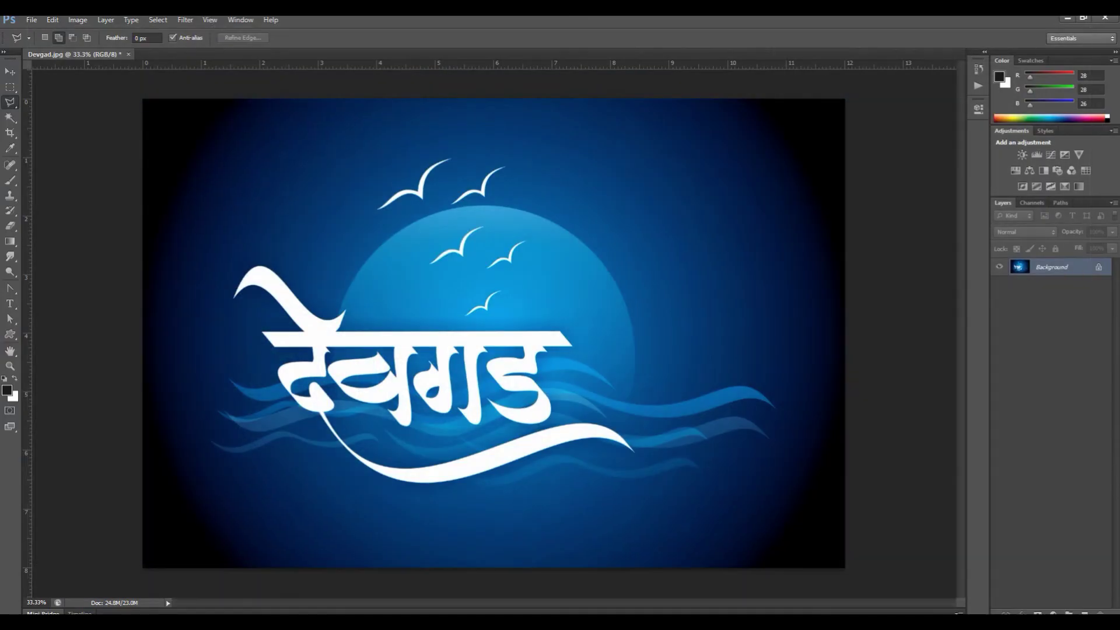
Start a Lighting Effects render with a point light and shift the light slightly down onto the lettering
click(185, 20)
mouse_move(212, 188)
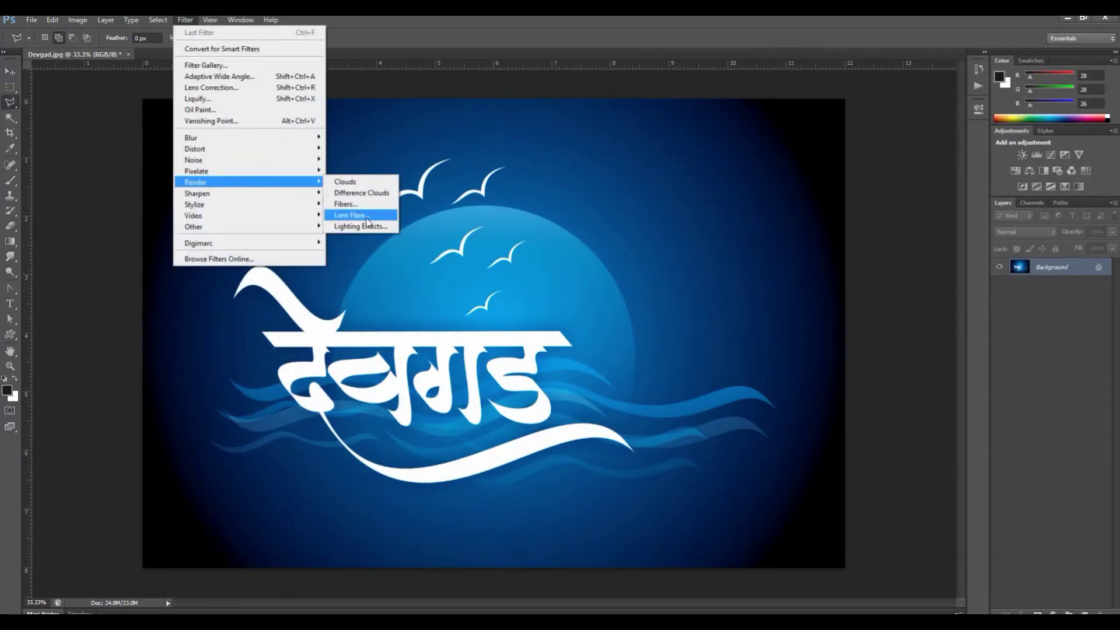
click(366, 227)
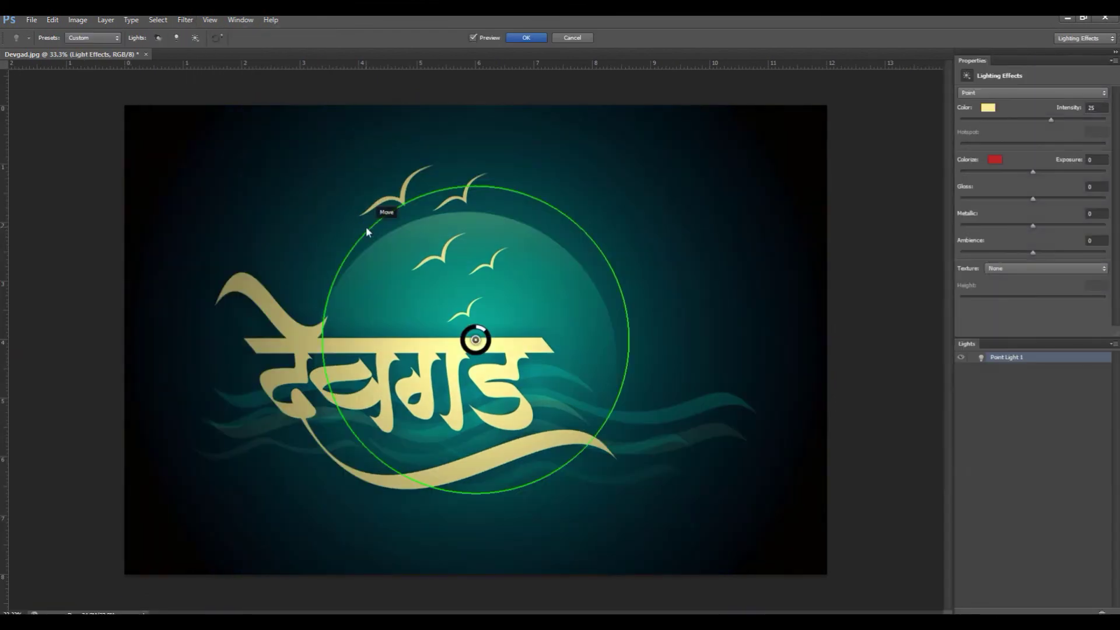
drag(475, 339, 468, 355)
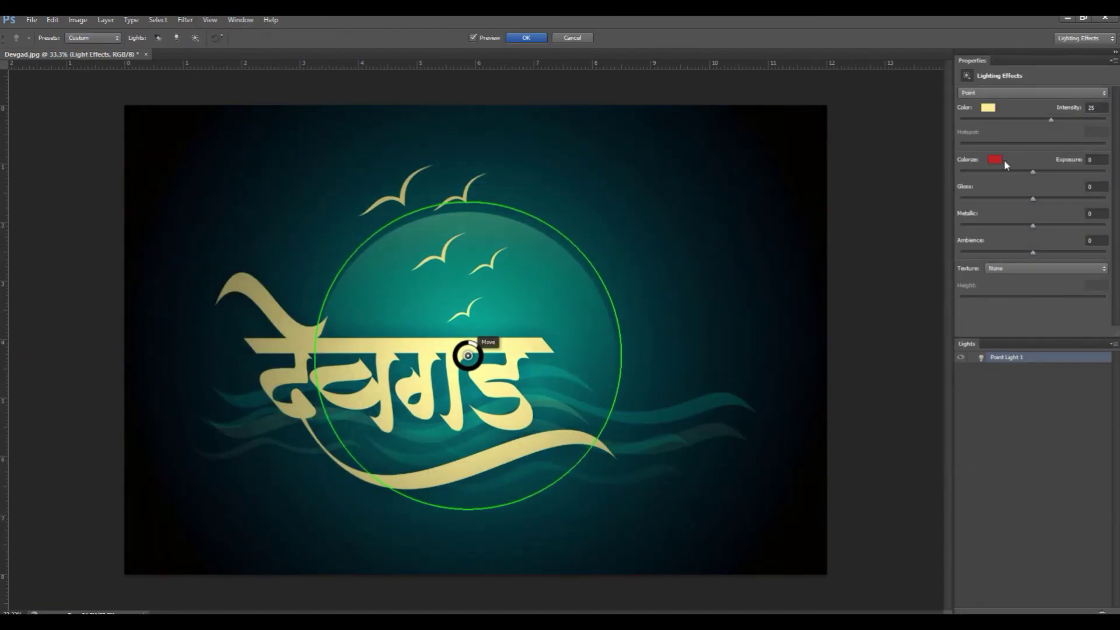
Set the point light's ambient Colorize colour to white ffffff and its light colour to pale cream efeddf
click(999, 159)
click(804, 432)
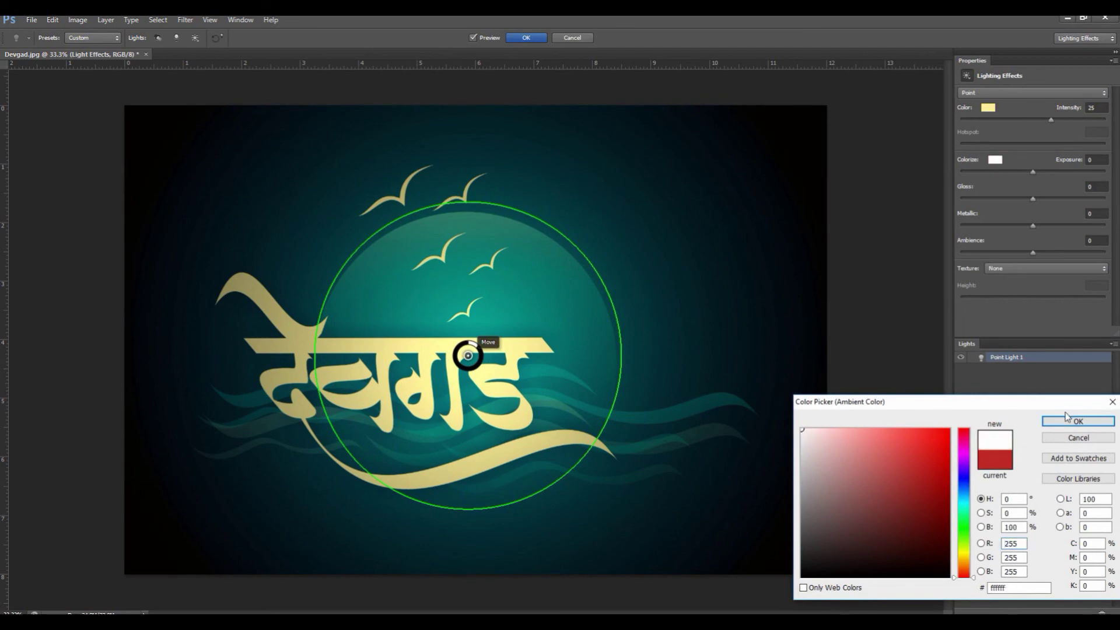
click(1078, 422)
click(990, 109)
click(811, 437)
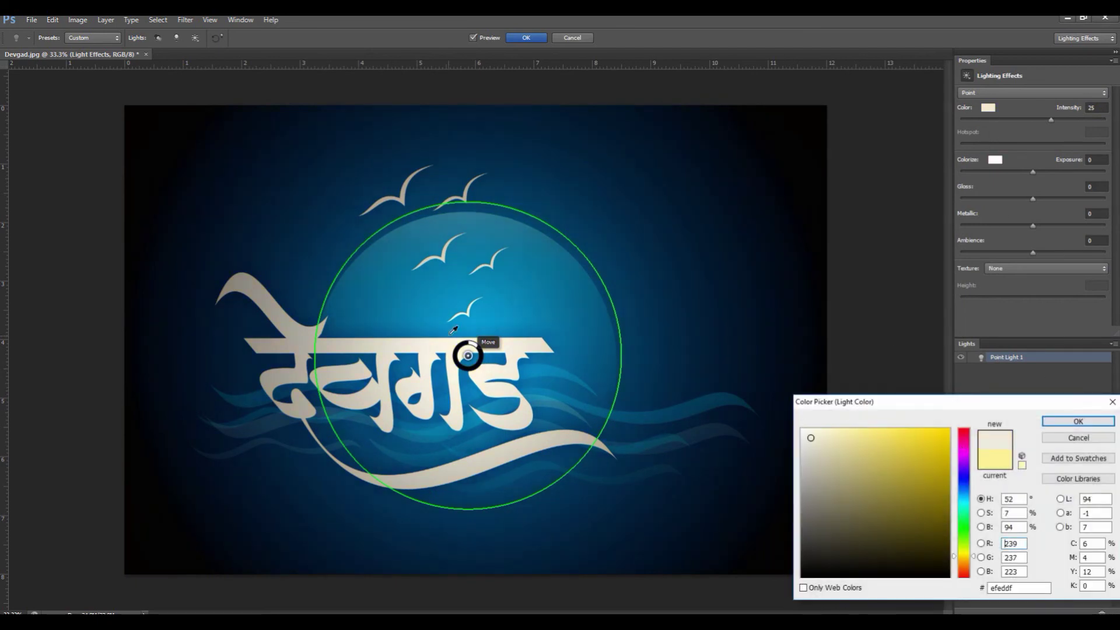
click(1078, 421)
Change the Colorize colour to bright cyan-blue, set the light intensity to 35, lower the exposure slightly, and apply the lighting
click(995, 159)
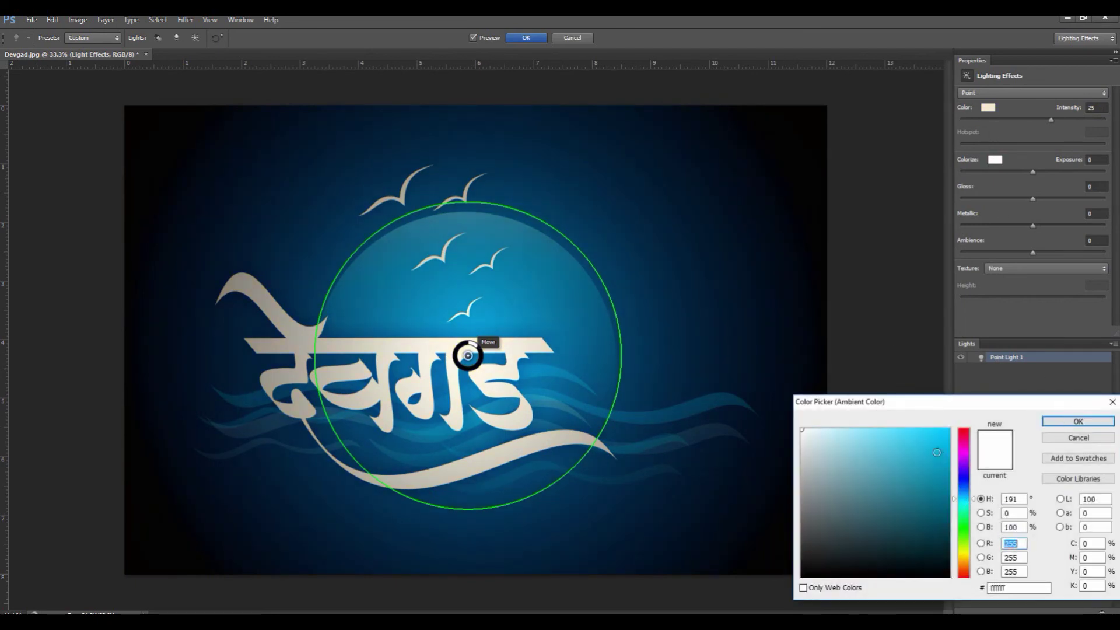
click(937, 453)
click(1078, 421)
mouse_move(1051, 120)
mouse_down()
mouse_move(1069, 117)
mouse_move(1058, 118)
mouse_up()
drag(1033, 170, 1030, 171)
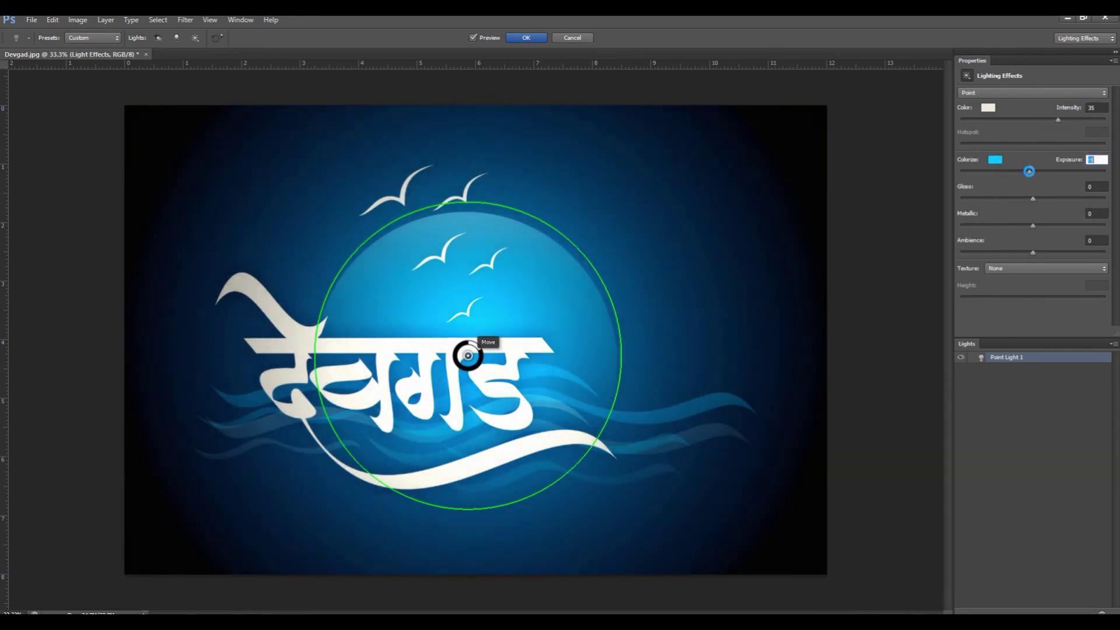
click(538, 38)
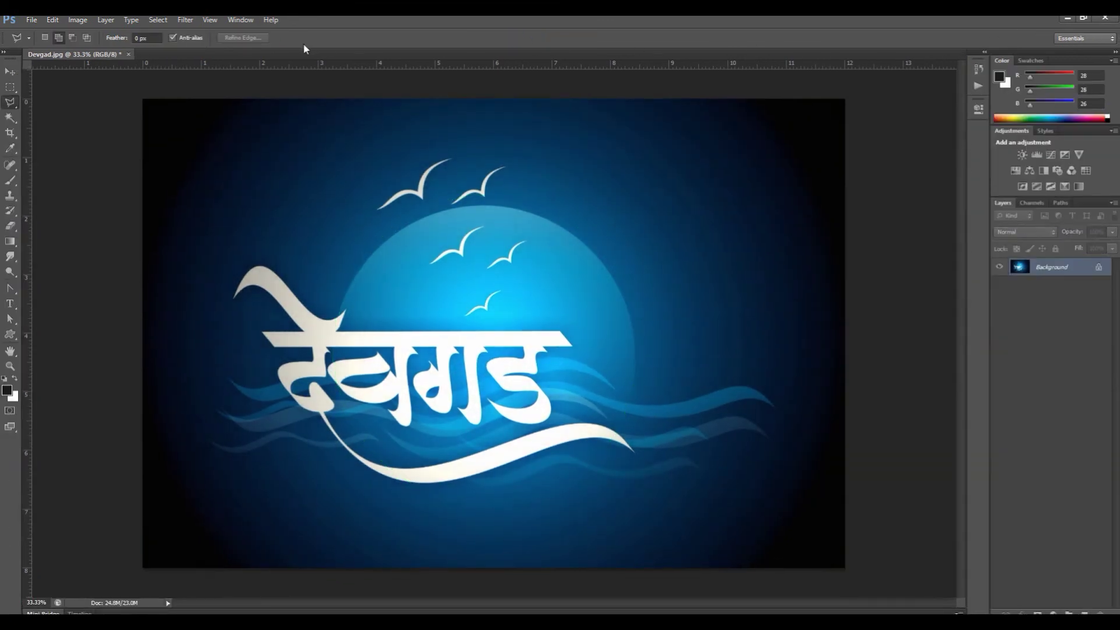
Render a 50-300mm Zoom lens flare with brightness raised above 100% inside the circle, just above the lettering
click(196, 20)
mouse_move(262, 183)
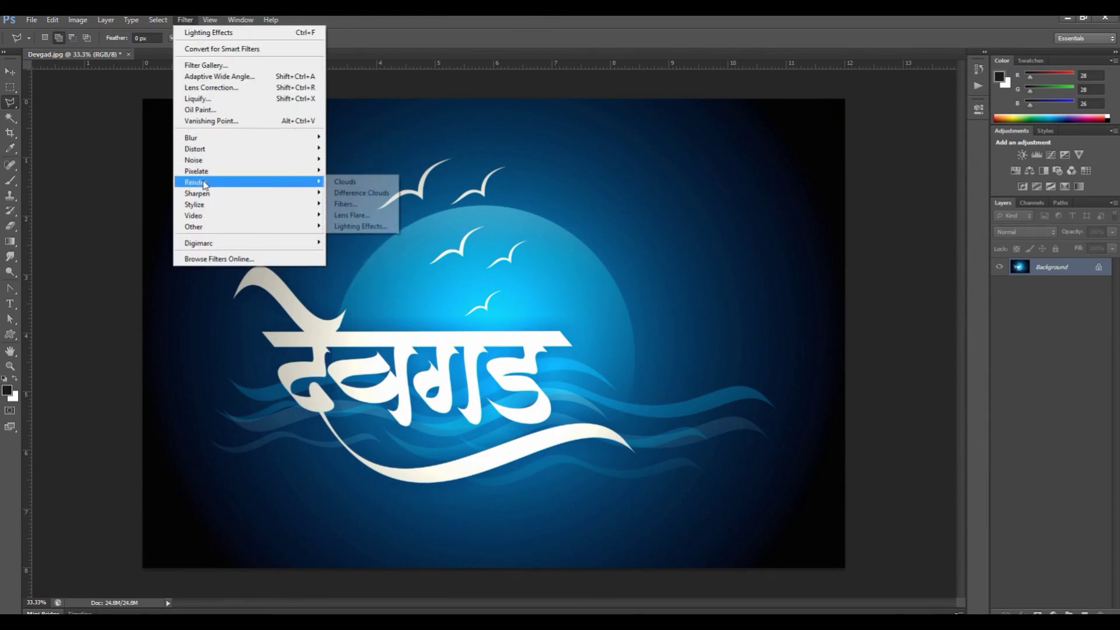
click(351, 215)
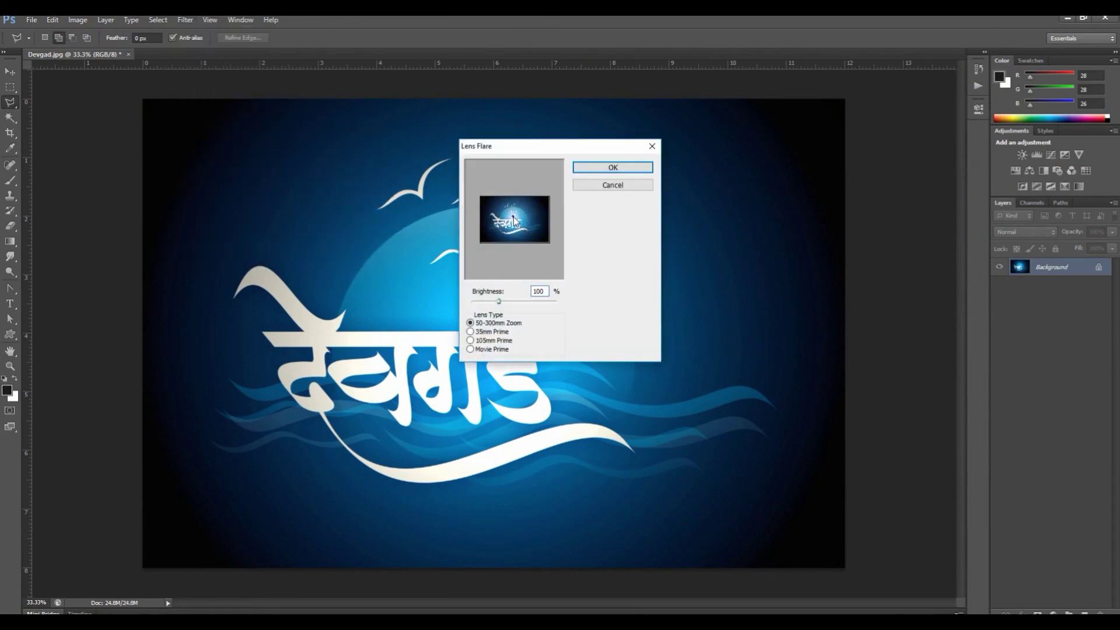
drag(499, 301, 505, 301)
click(628, 170)
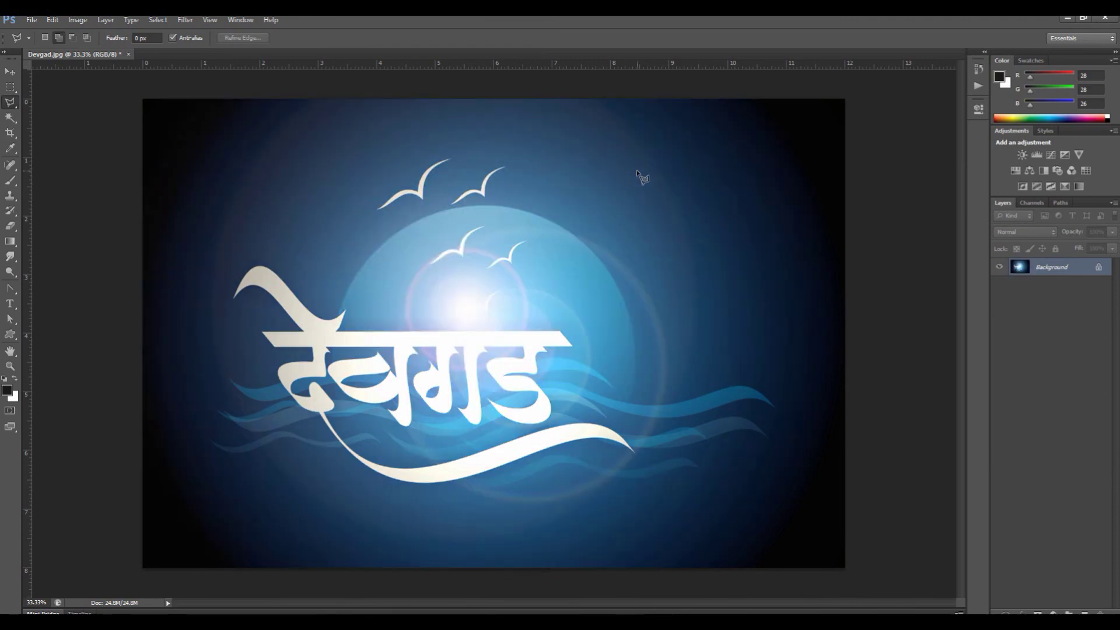
Undo the lens flare, duplicate the background, reapply the same flare to the copy, and compare it with the original
key(ctrl+z)
key(ctrl+j)
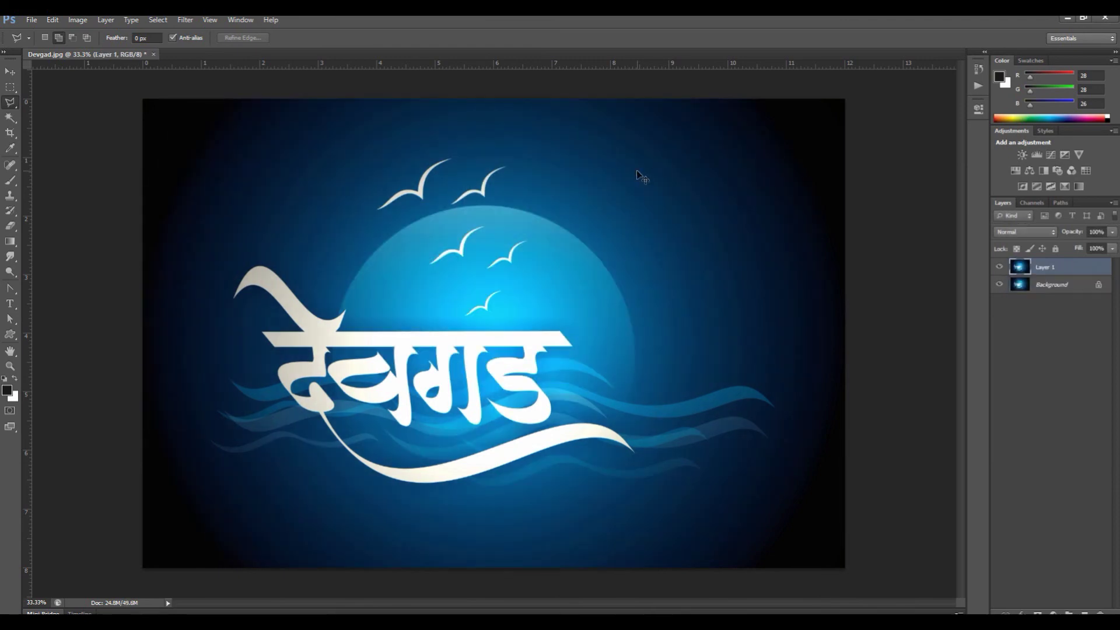
key(ctrl+f)
click(999, 267)
click(999, 266)
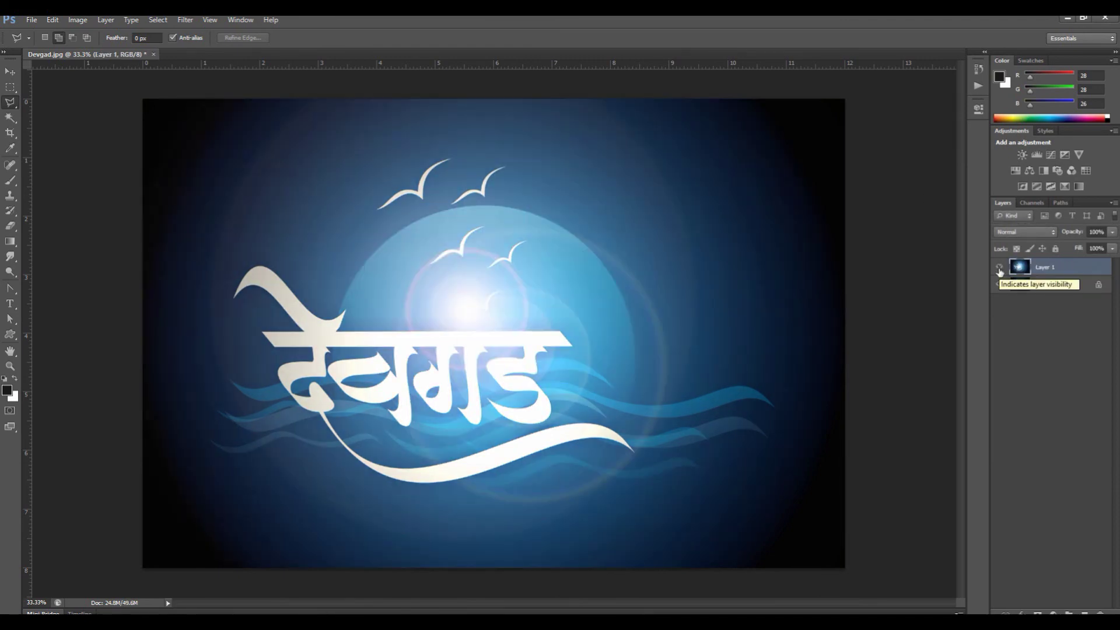
Darken the flare layer's midtones with an RGB curve point at input 121, output 92
key(ctrl+m)
drag(689, 443, 694, 446)
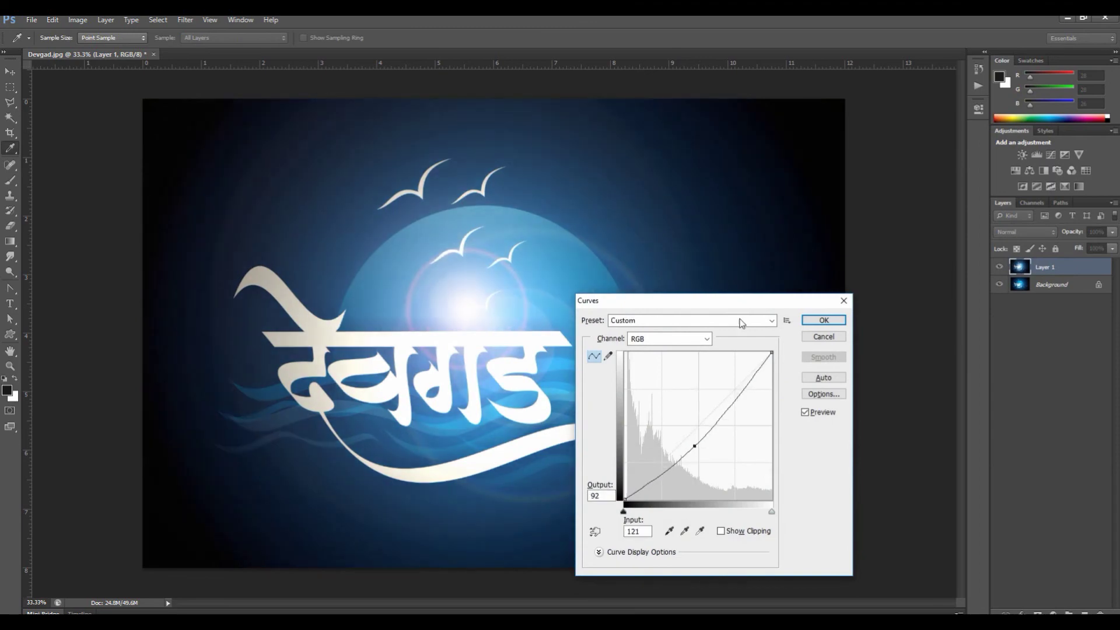
click(823, 321)
key(l)
Select the whole देवगड lettering on the Background layer with the Magic Wand and copy it to a new layer
click(1006, 290)
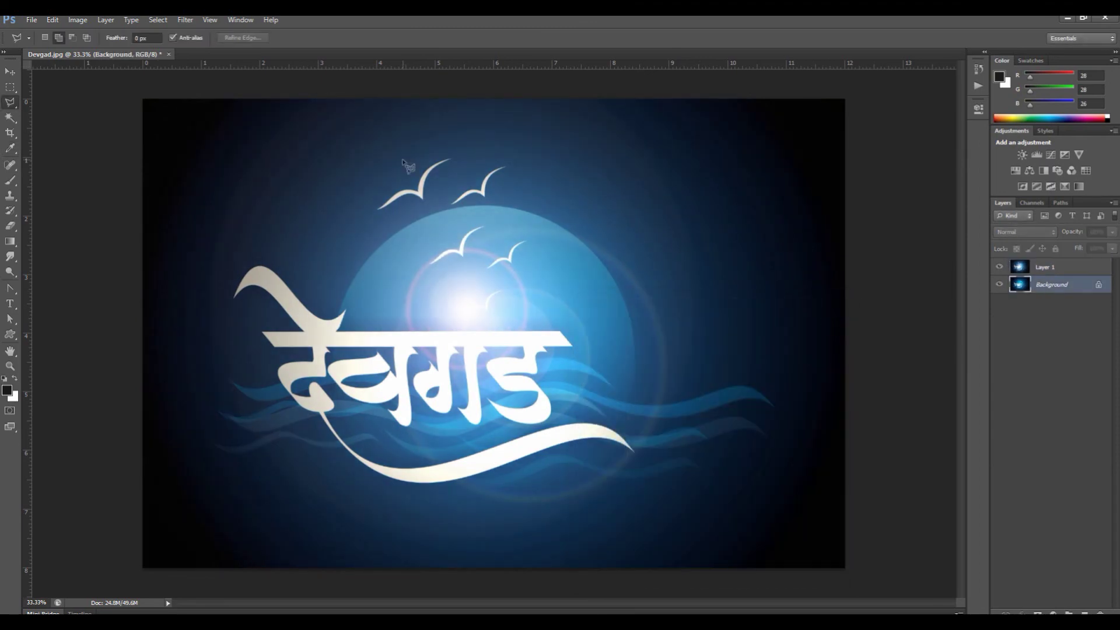
click(10, 117)
click(279, 292)
click(278, 288)
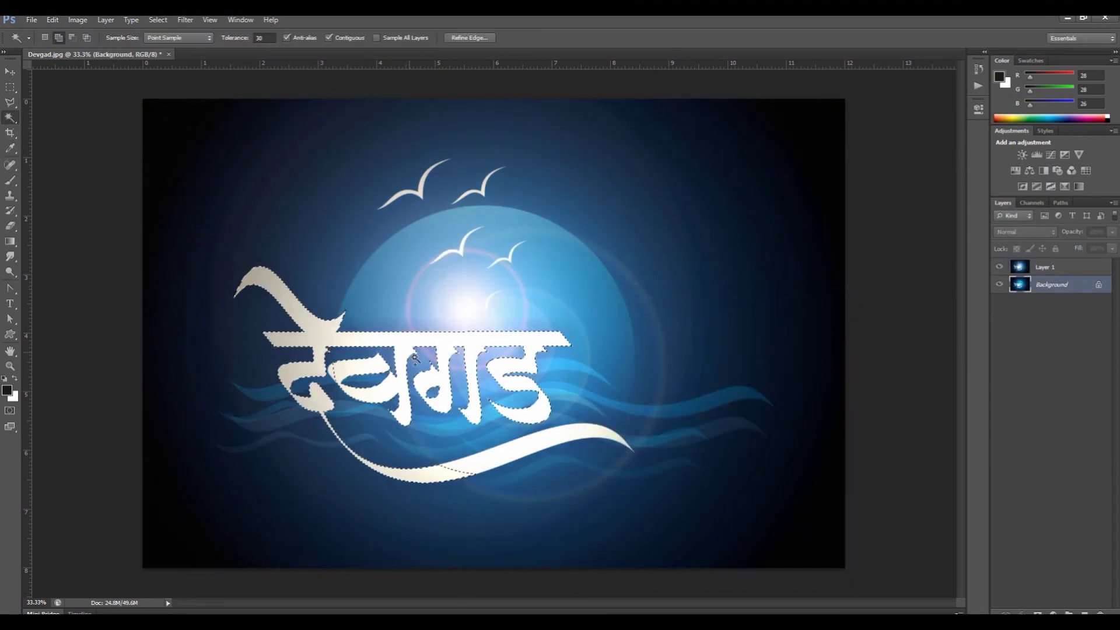
click(403, 339)
click(487, 461)
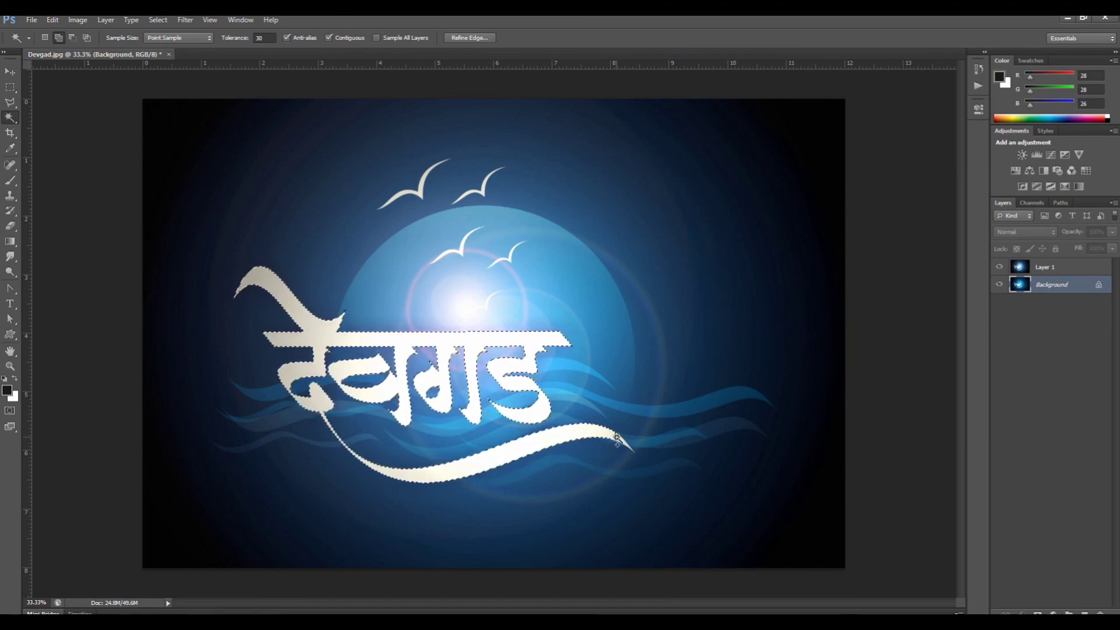
key(ctrl+j)
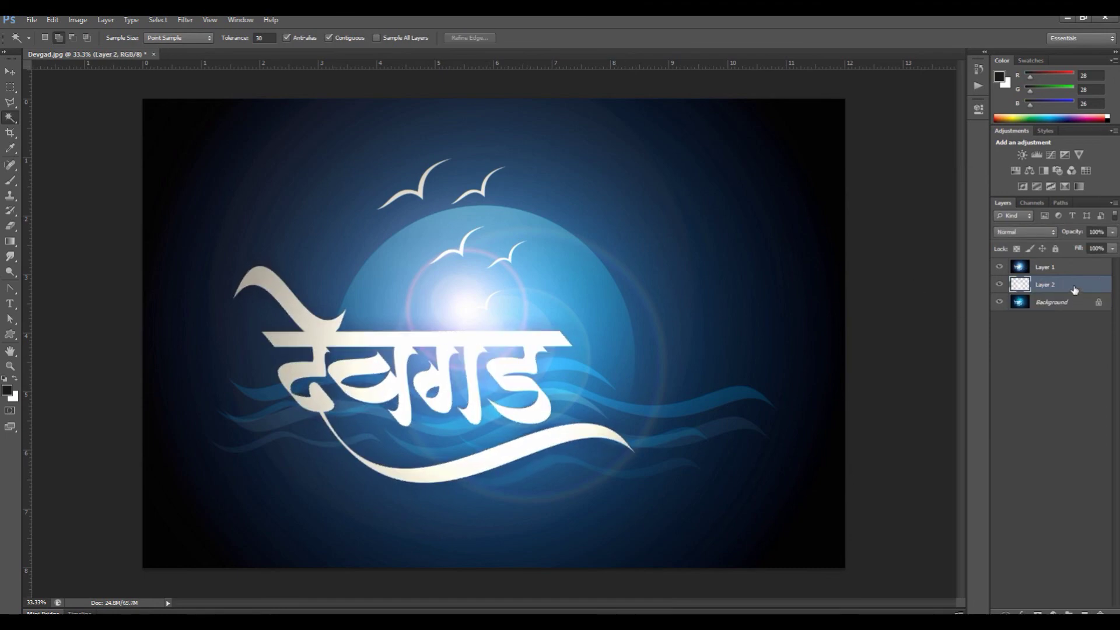
Move the lettering layer above the flare layer and add a Drop Shadow at a 94° angle with an increased distance
drag(1075, 290, 1069, 257)
double_click(1073, 265)
click(804, 394)
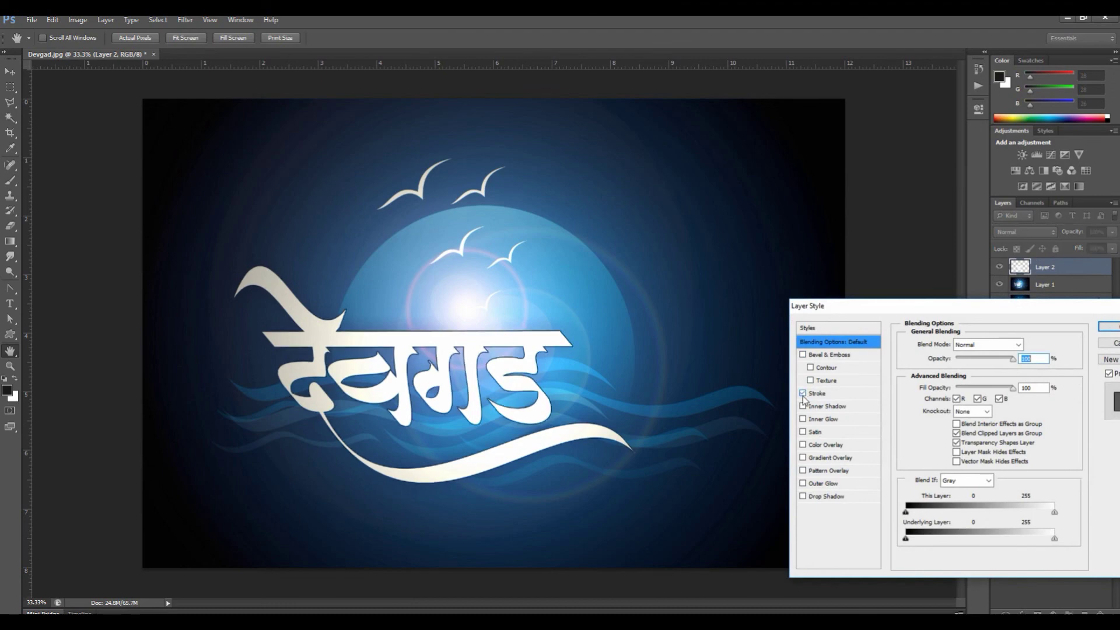
click(804, 394)
click(802, 495)
click(826, 496)
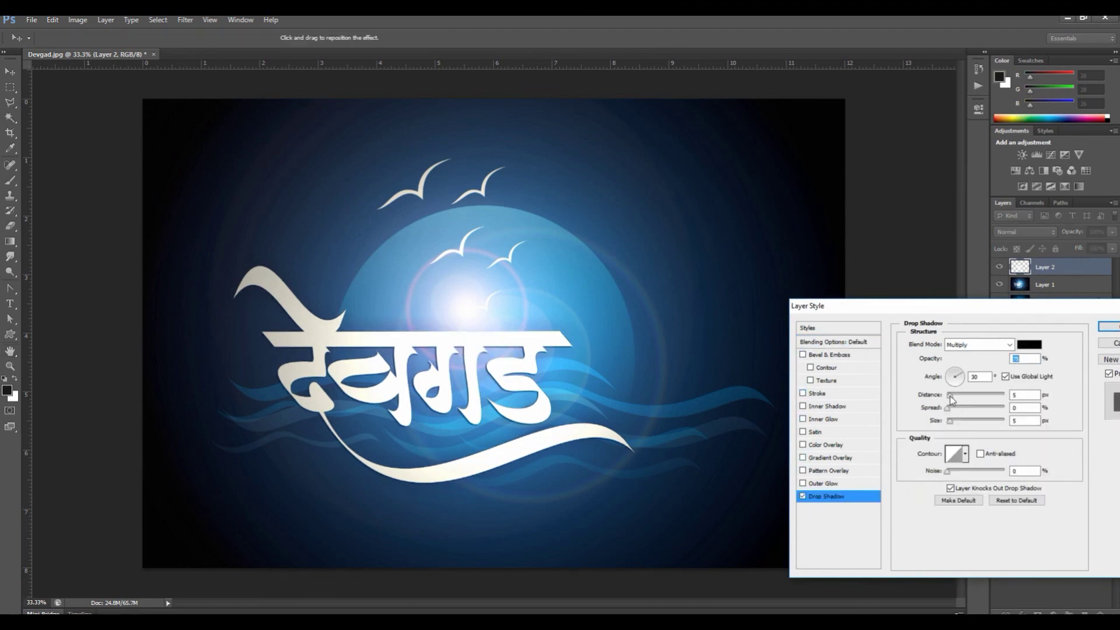
drag(950, 396, 979, 397)
Recolour the drop shadow with a dark navy blue sampled from the image background beside the waves
click(1032, 345)
click(719, 351)
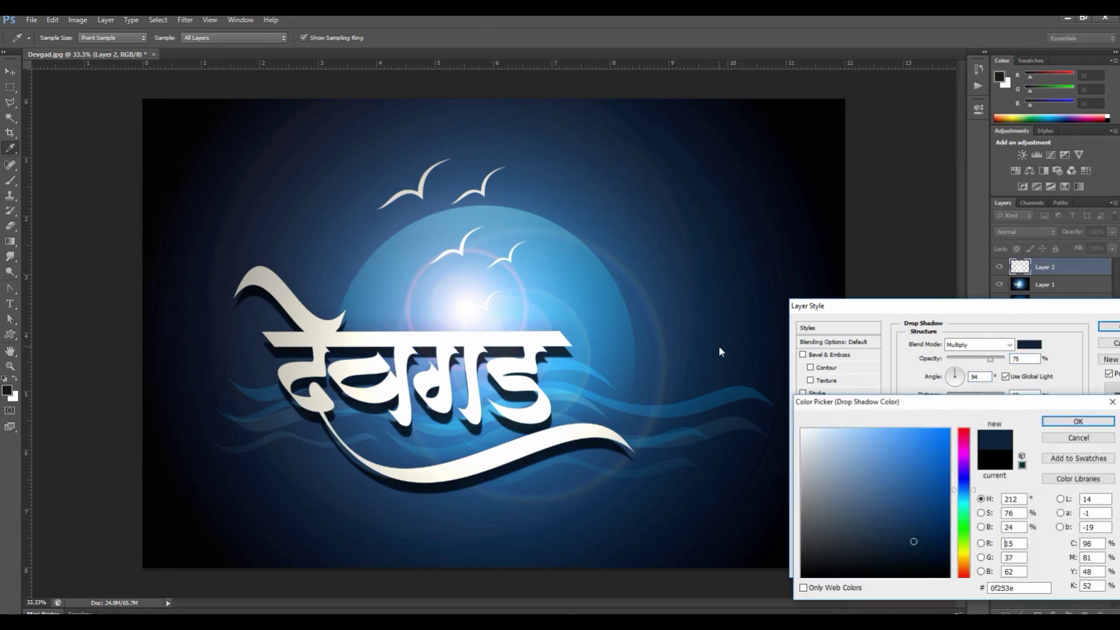
click(763, 409)
click(1078, 422)
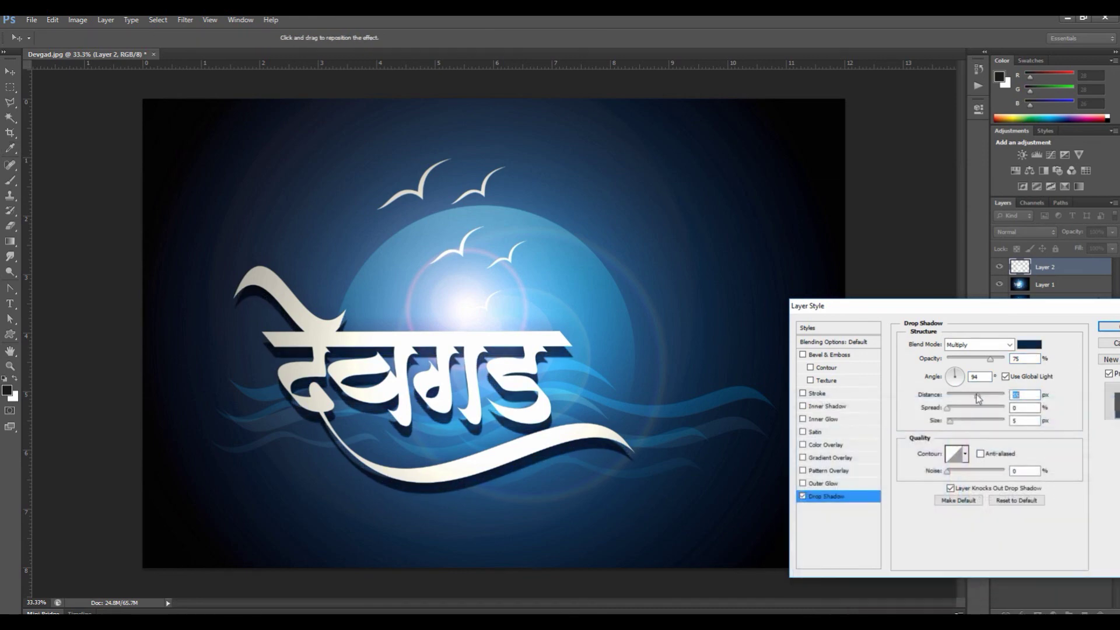
Set the drop shadow's distance to 53 px, lower its opacity to about 35%, and apply the layer style
drag(976, 396, 979, 400)
drag(991, 359, 963, 361)
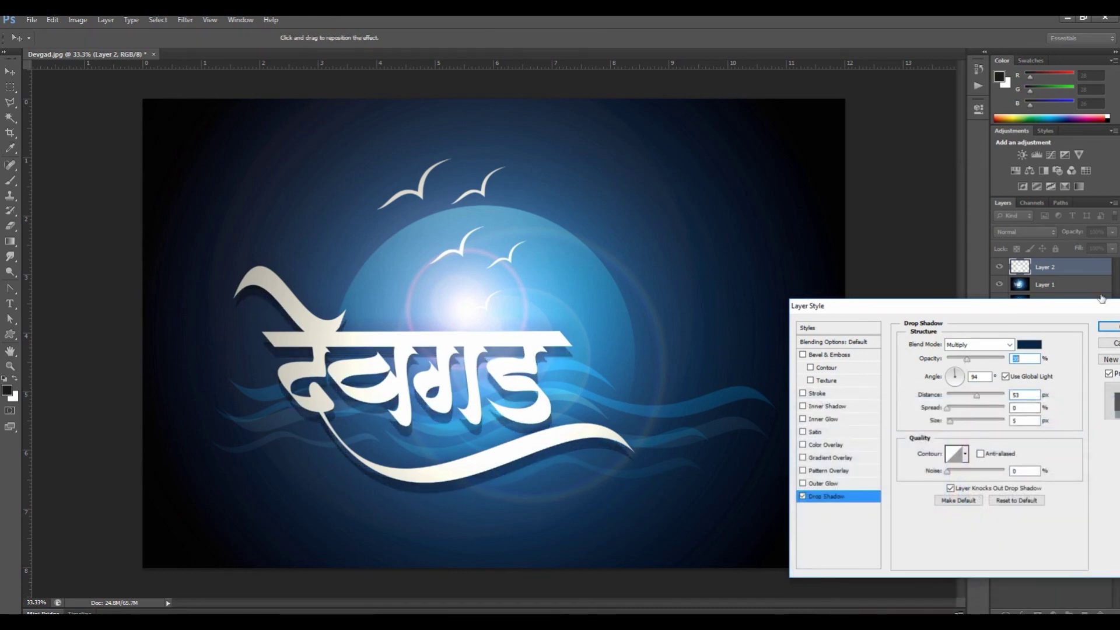
click(1108, 327)
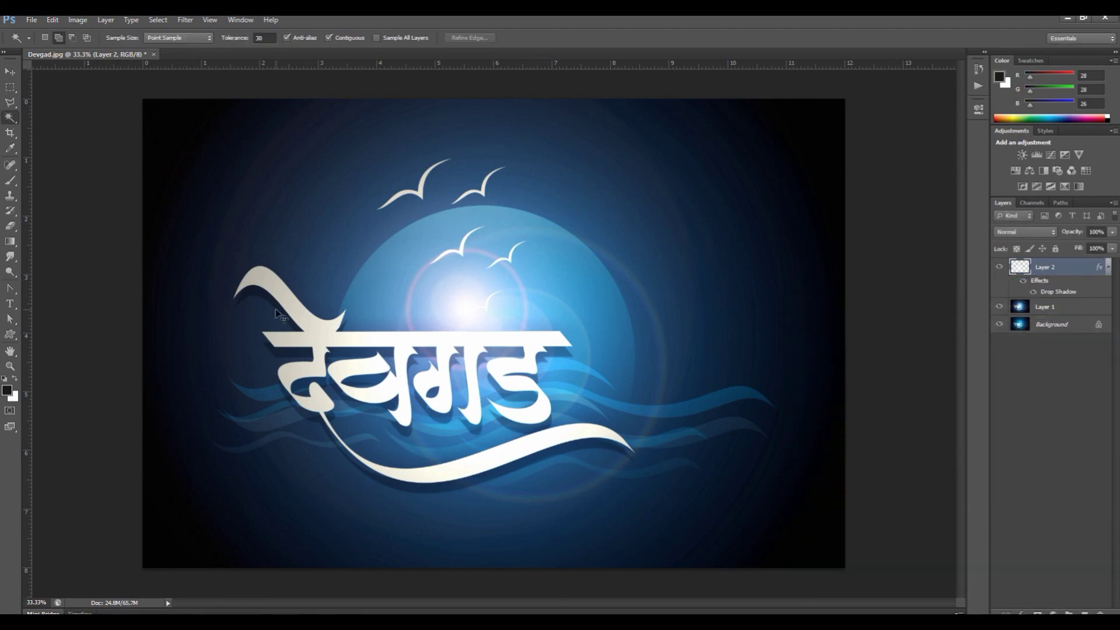
Merge all visible layers into one and darken the image's midtones slightly with an RGB curve
key(ctrl+shift+e)
key(ctrl+m)
click(678, 443)
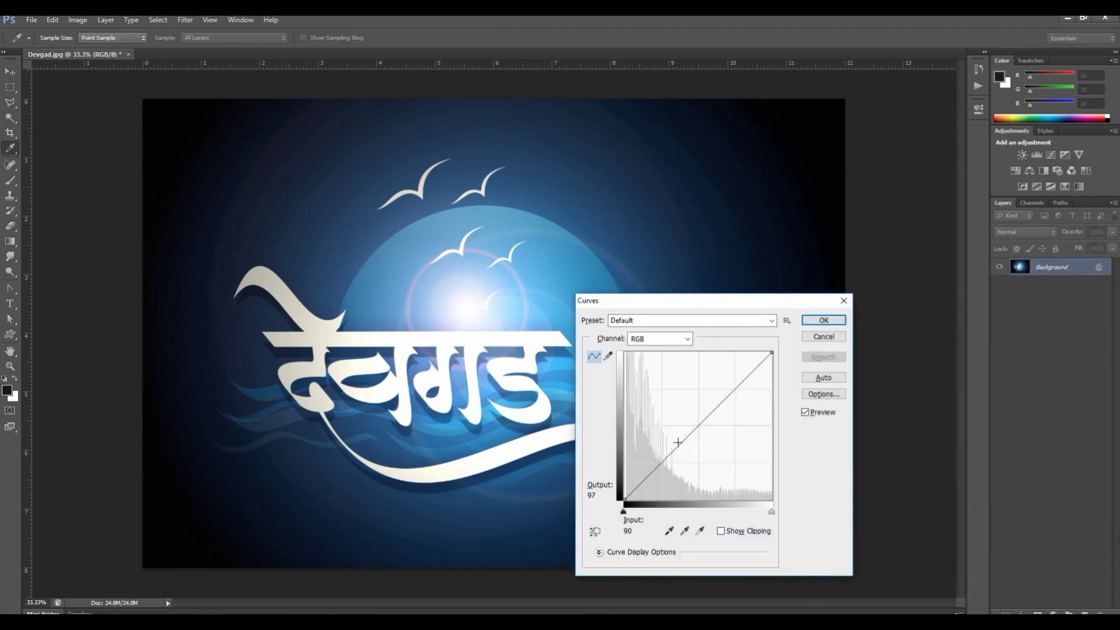
drag(678, 442, 688, 449)
click(823, 322)
Shift the merged image's tint slightly with a Color Balance adjustment and apply it
key(ctrl+b)
drag(822, 187, 844, 187)
click(944, 134)
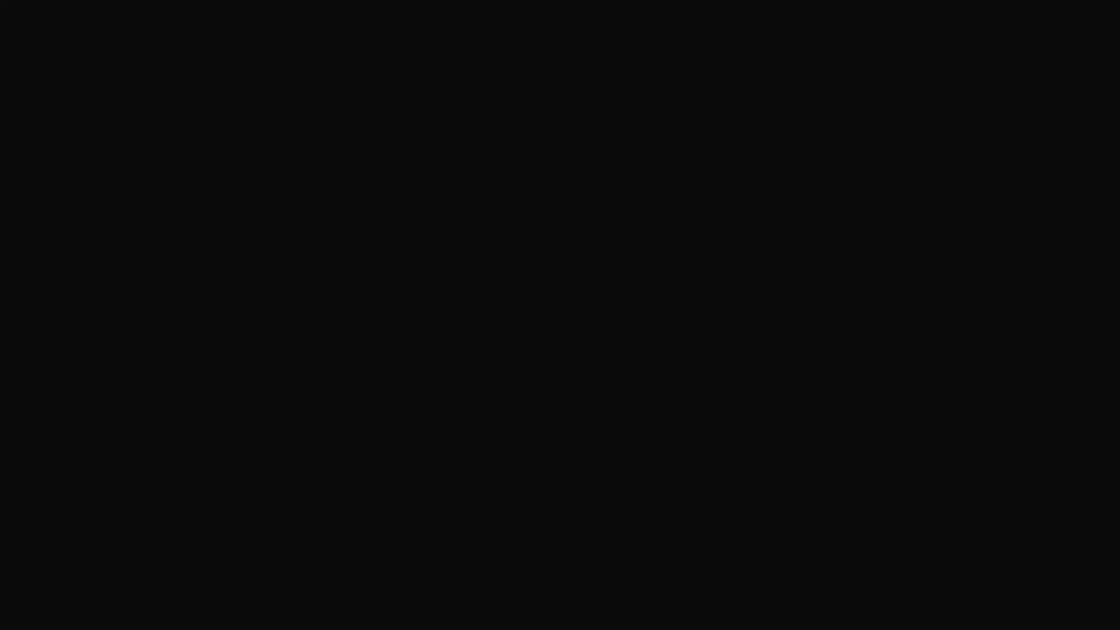